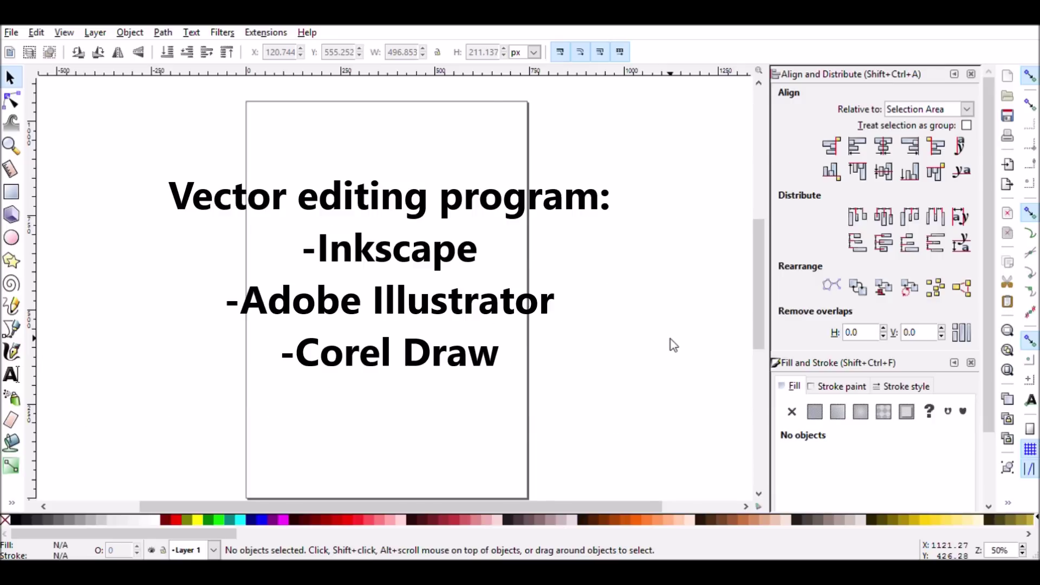
Add a two-line text on the page reading "I'm going to change" and "this to a writing font"
click(11, 376)
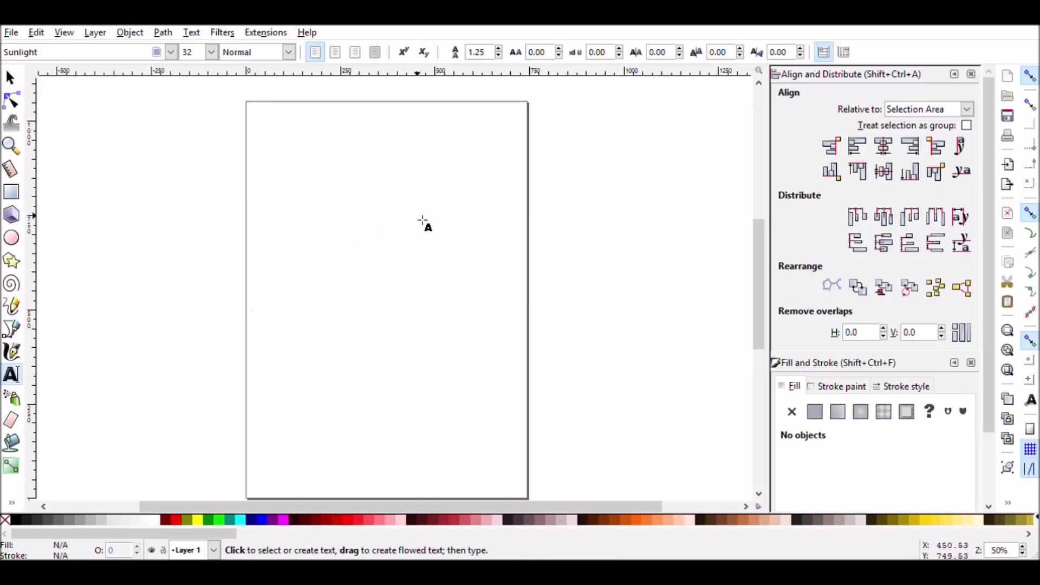
click(331, 252)
text(I'm going to change)
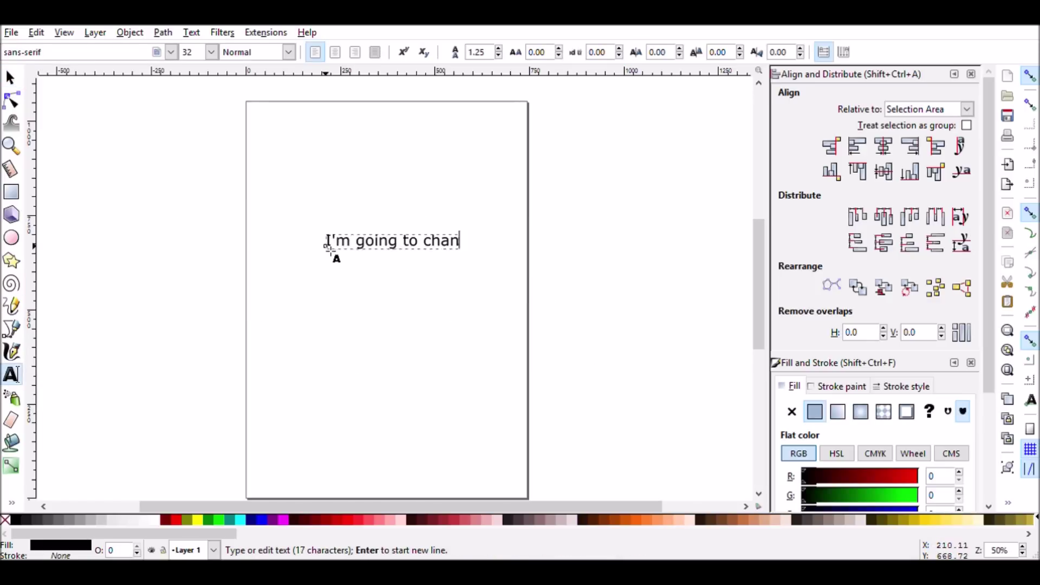
key(Return)
text(this to a writing font)
Change the font of the whole two-line text to Sunlight
key(ctrl+a)
triple_click(99, 58)
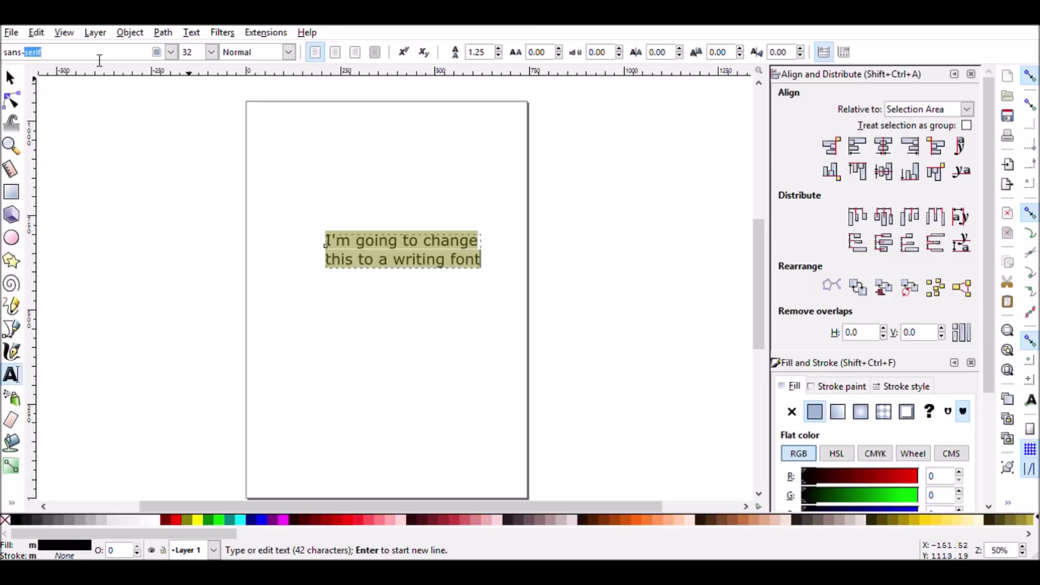
text(Sunlight)
key(Return)
Enlarge the text to about 541 px wide by 230 px high and centre it roughly across the upper half of the page
click(10, 77)
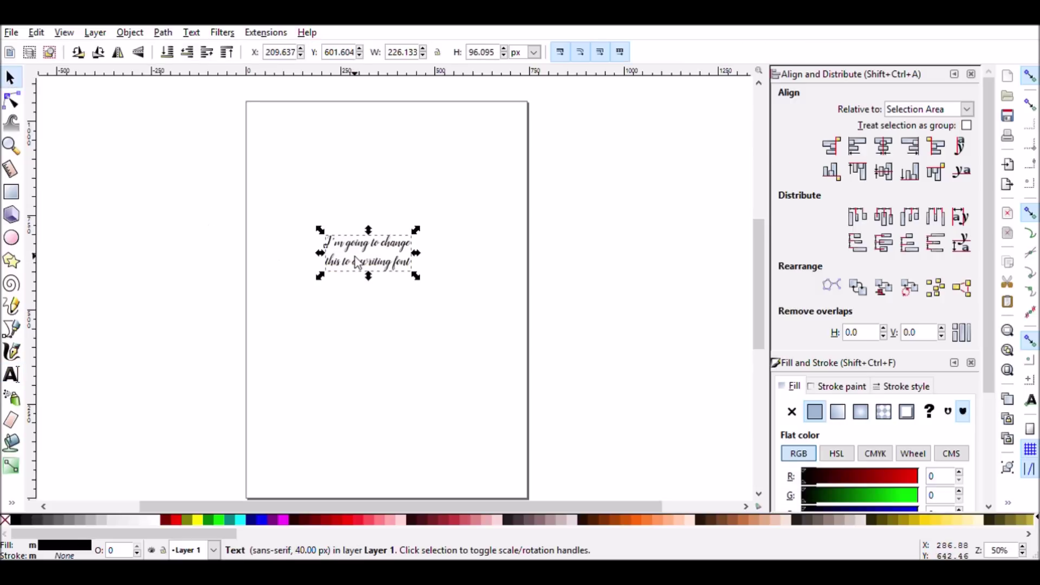
drag(357, 270, 332, 230)
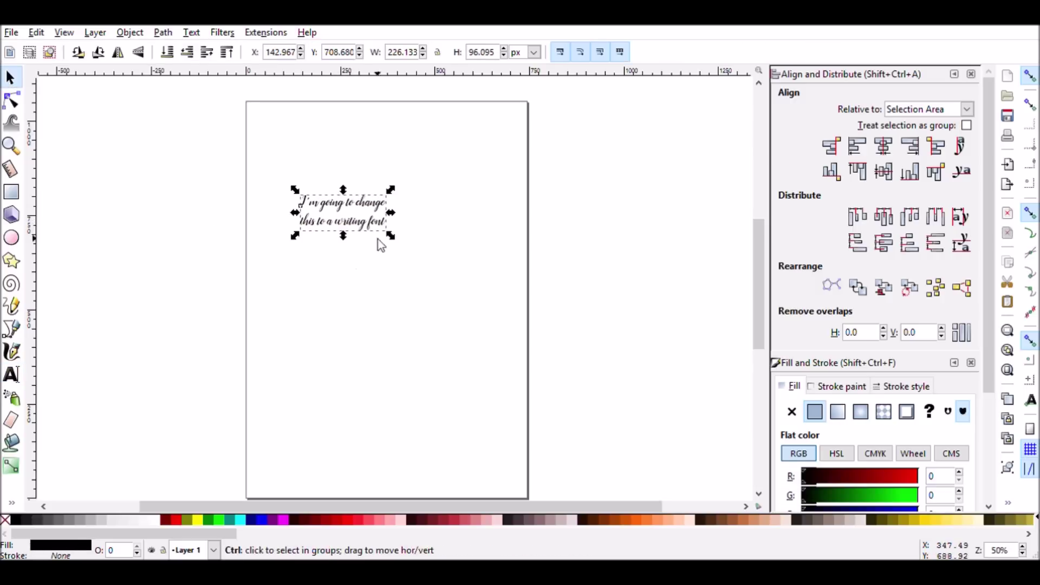
drag(395, 236, 514, 307)
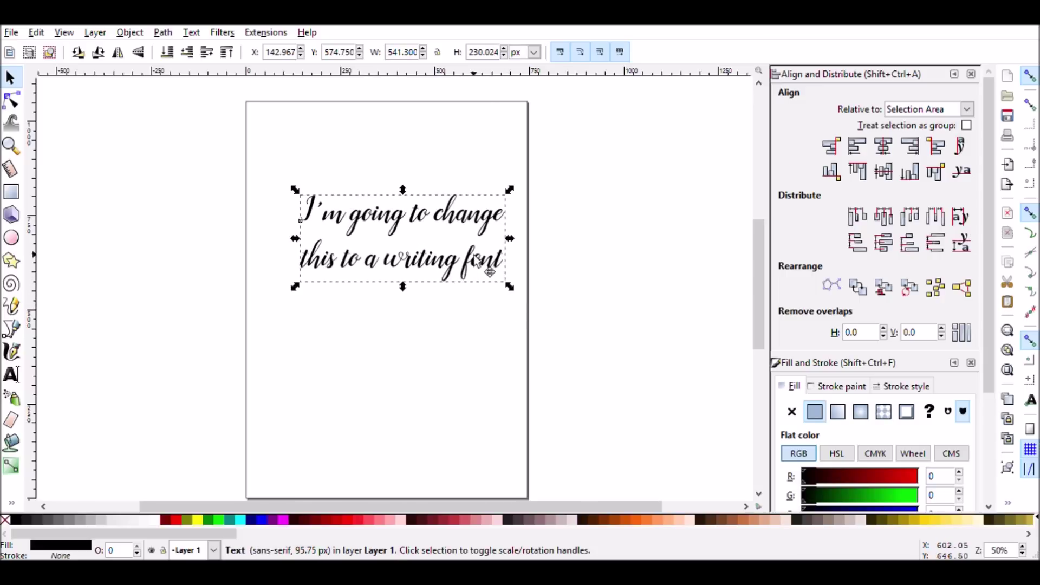
drag(475, 259, 455, 271)
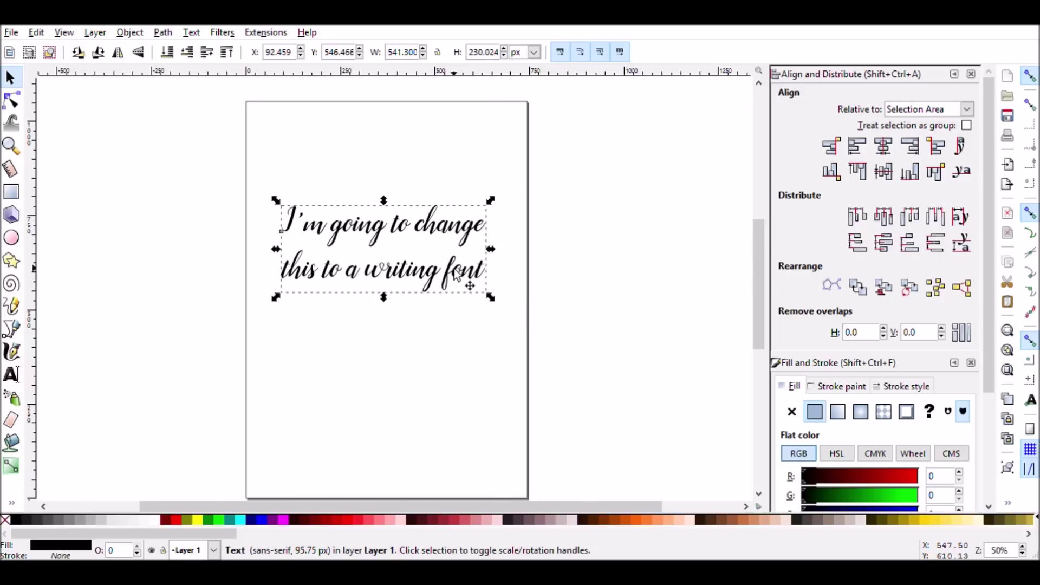
Convert the text object to paths and switch the display mode to Outline
click(163, 33)
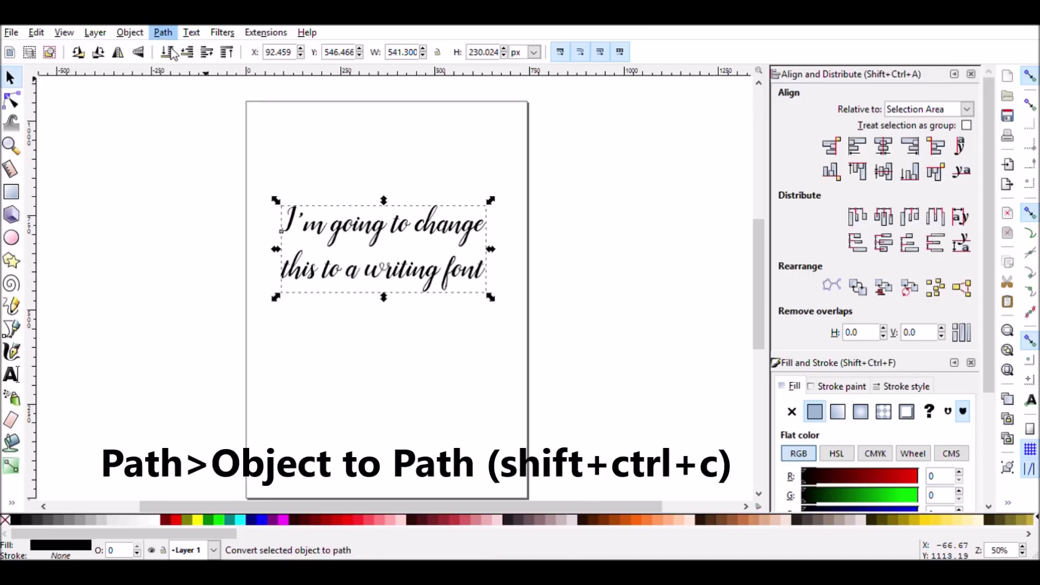
click(173, 54)
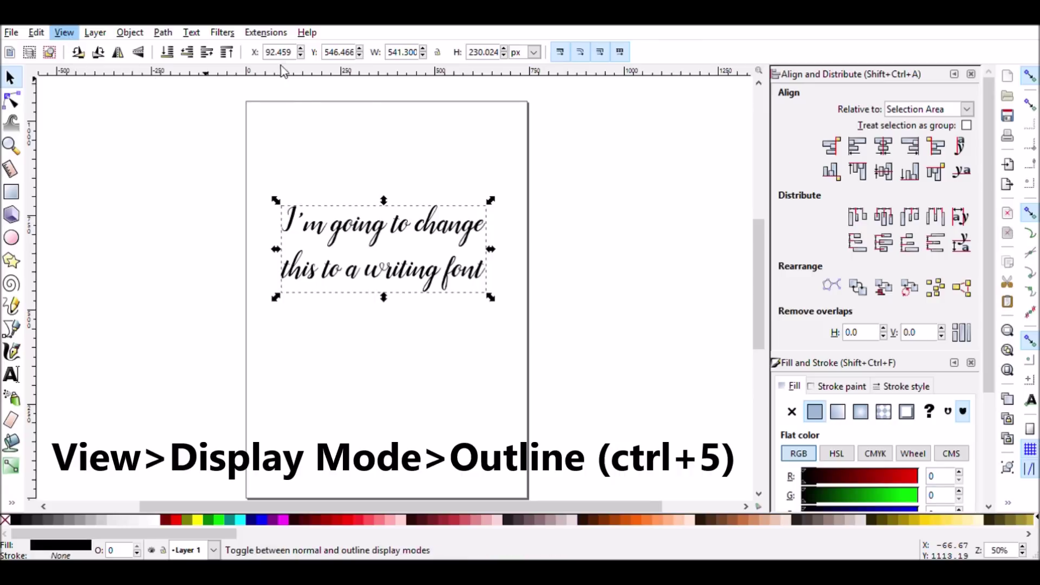
click(302, 117)
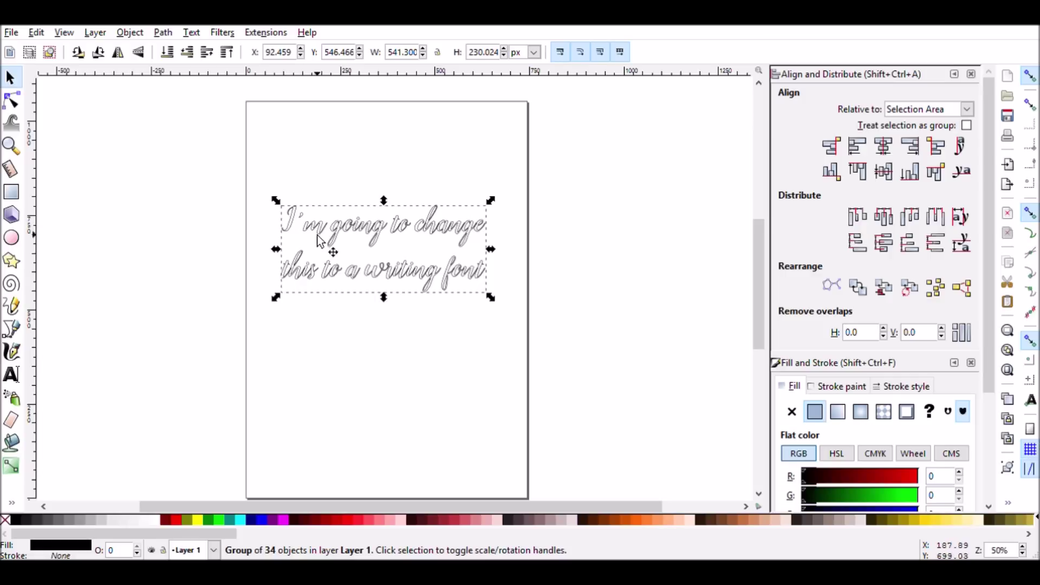
Activate the Bezier curve tool with the view close up on the letter I
ctrl+scroll(303, 228, up, 4)
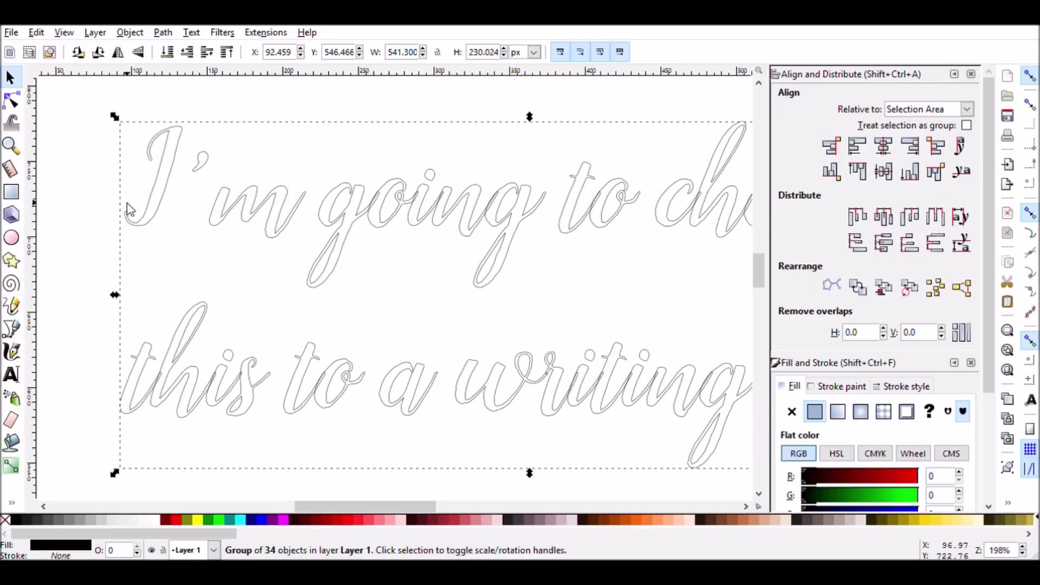
scroll(155, 111, up, 4)
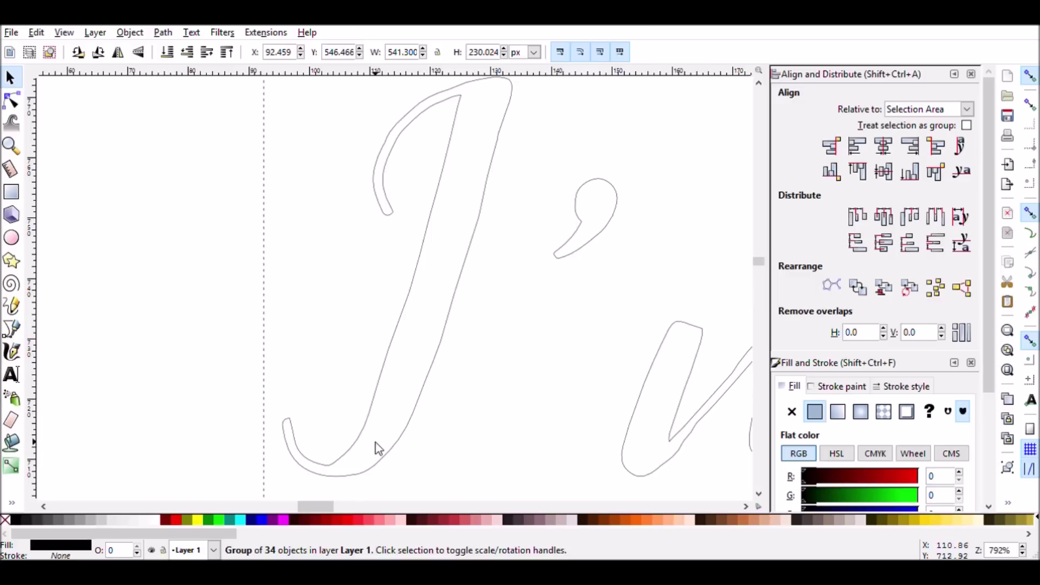
click(12, 329)
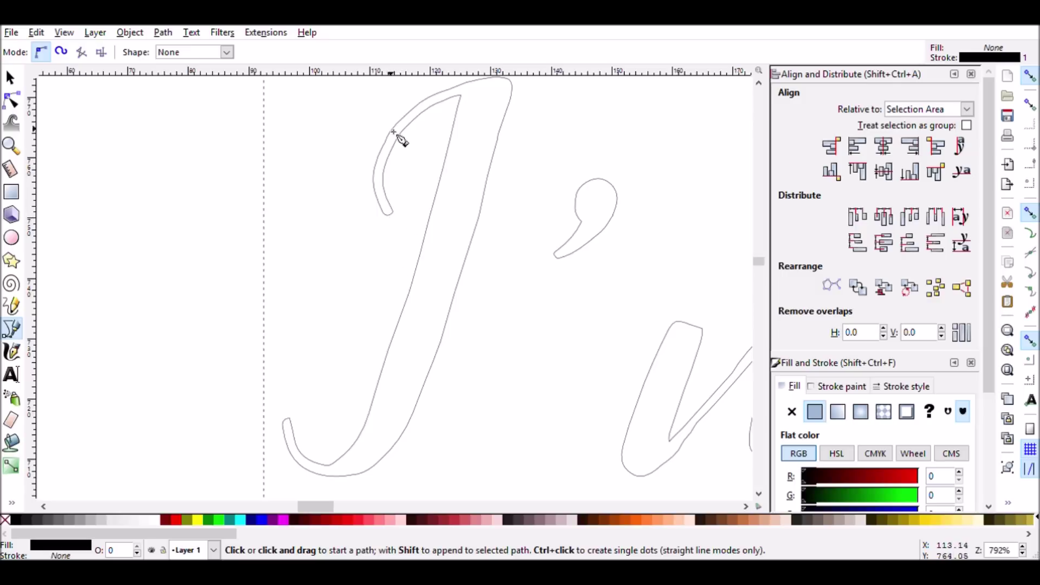
click(389, 213)
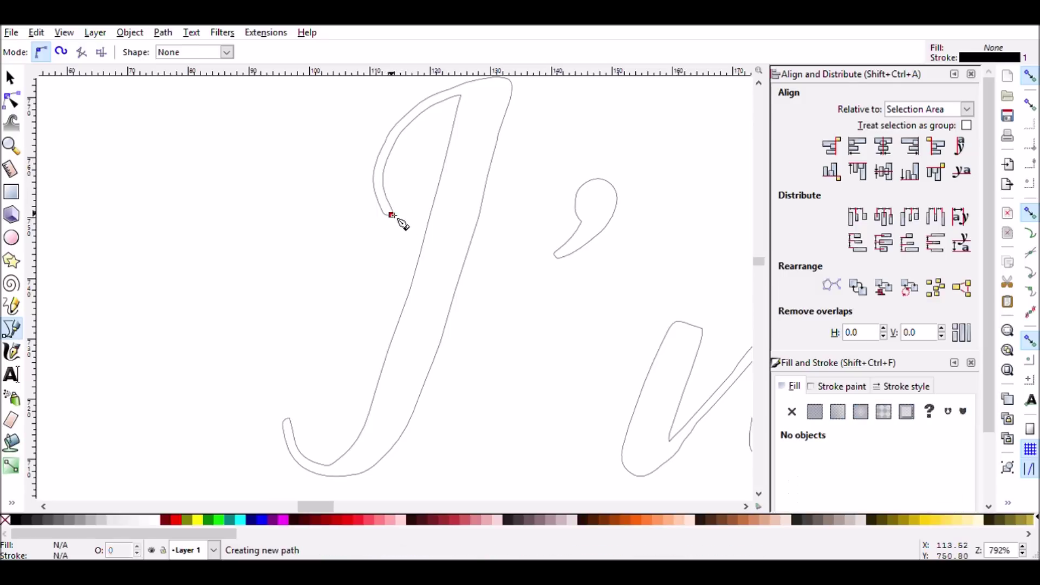
click(379, 181)
click(381, 160)
click(391, 142)
click(406, 122)
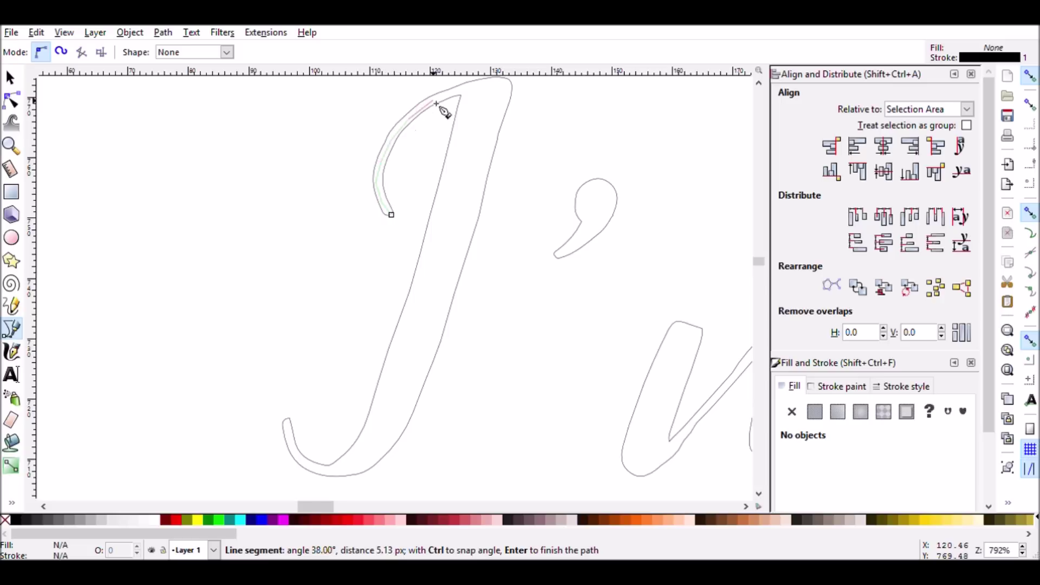
click(434, 100)
mouse_move(466, 92)
mouse_down()
mouse_move(490, 93)
mouse_move(481, 92)
mouse_up()
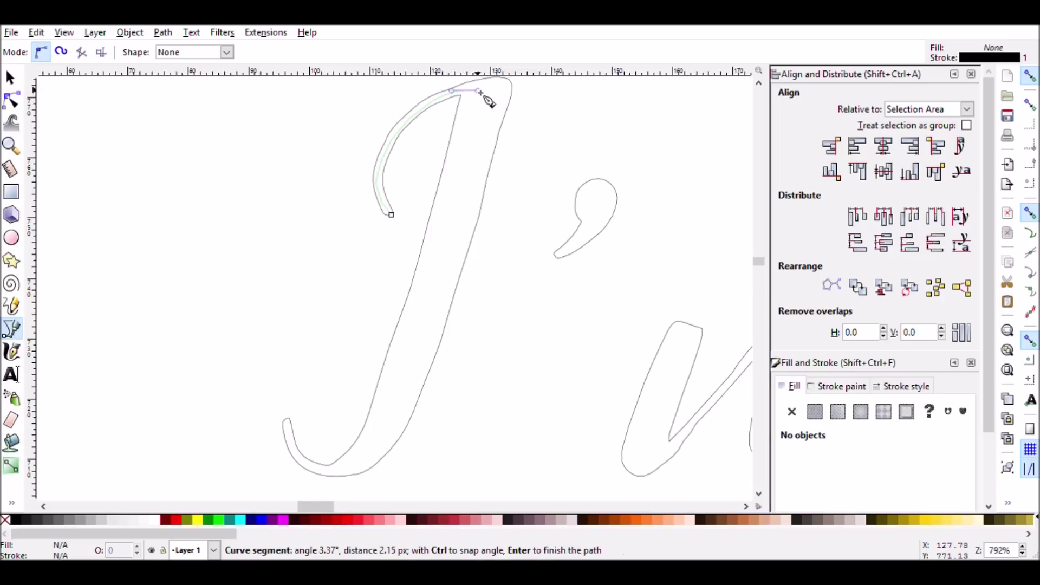
key(Return)
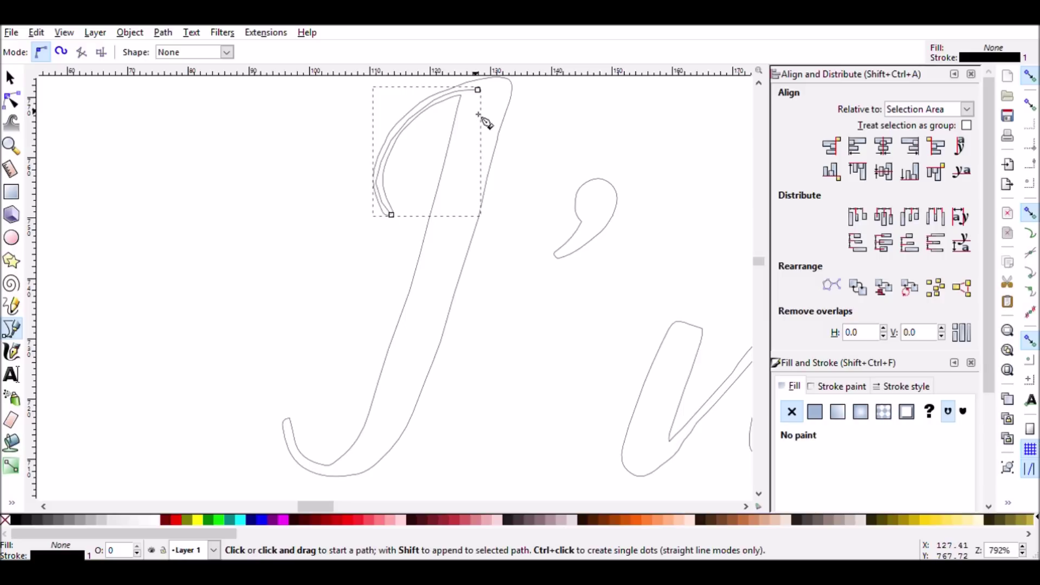
key(Escape)
Trace the upper hook of the letter I with short Bezier line segments inside its outline, from the hook's tip to the stem's top
click(386, 209)
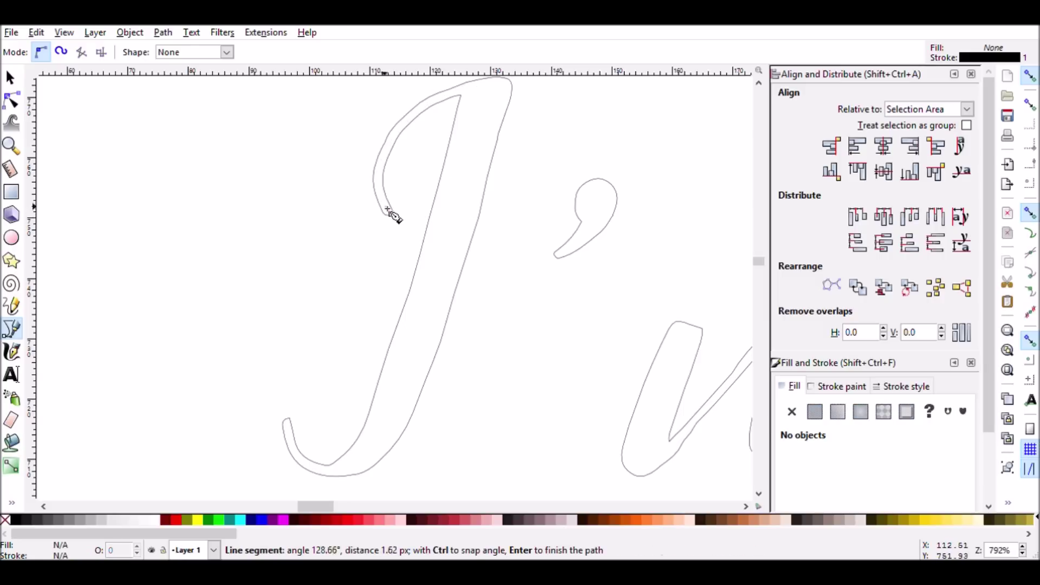
click(381, 201)
click(375, 183)
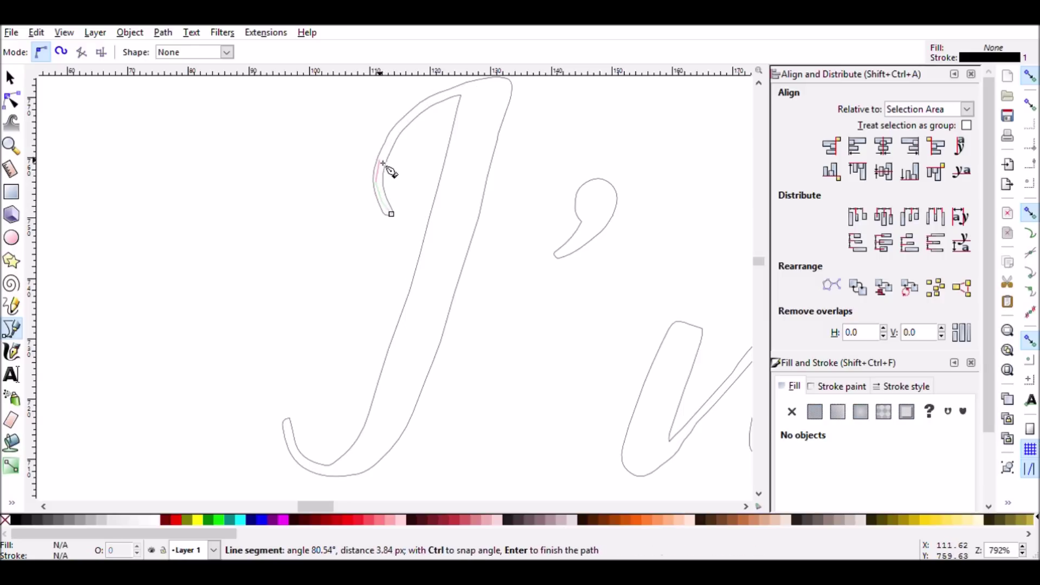
click(384, 160)
click(399, 136)
click(416, 116)
click(446, 102)
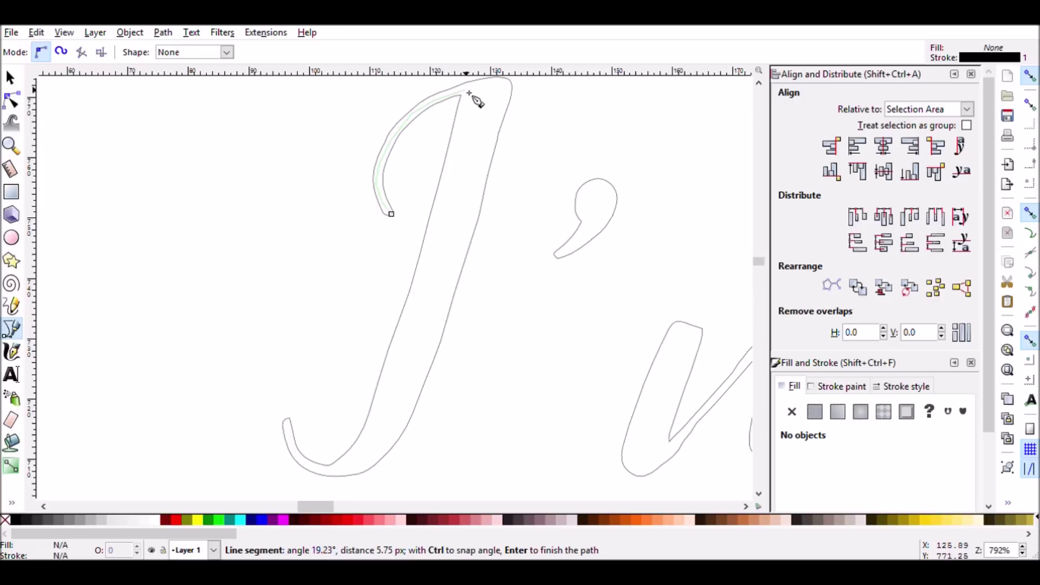
click(470, 93)
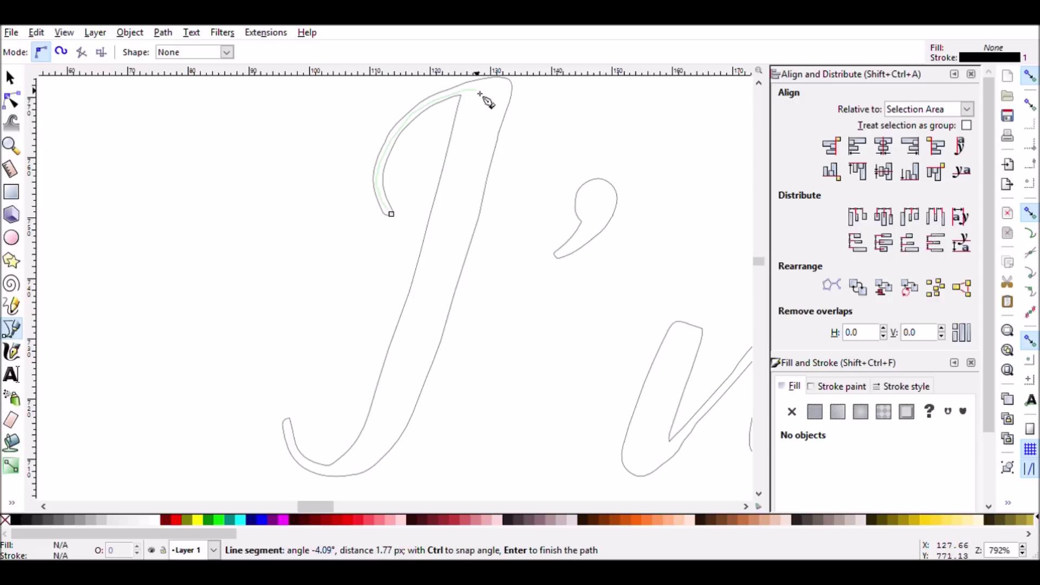
click(477, 92)
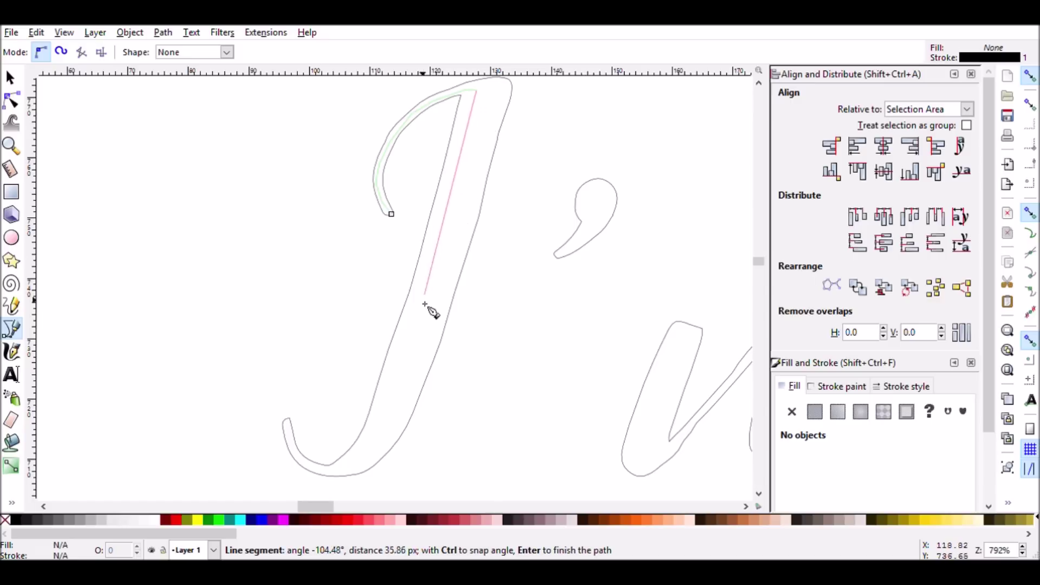
Continue the path down the left part of the I's stem, around the bottom curve to the tail's tip, and finish it
click(412, 323)
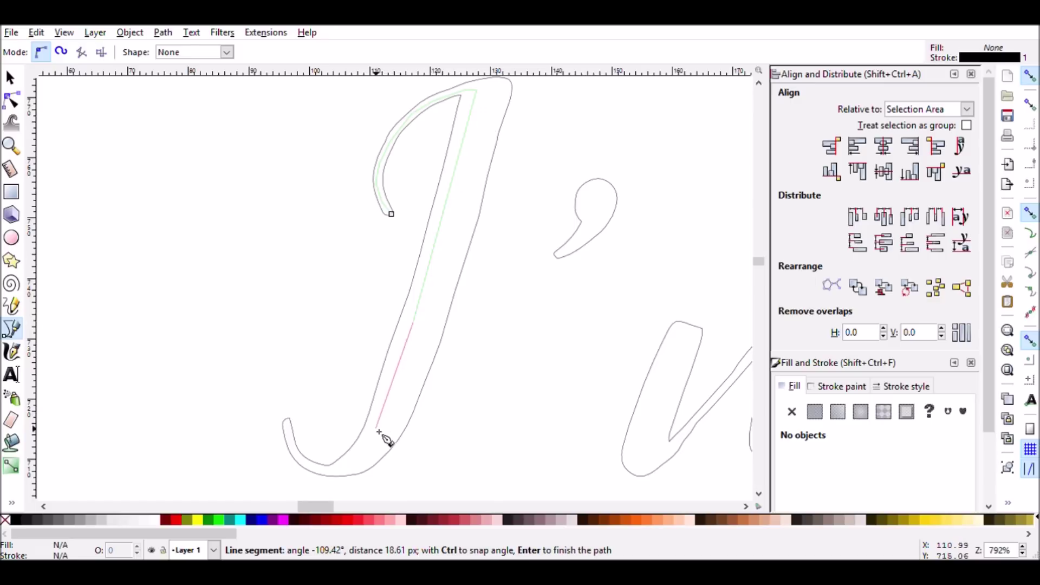
click(375, 431)
click(318, 469)
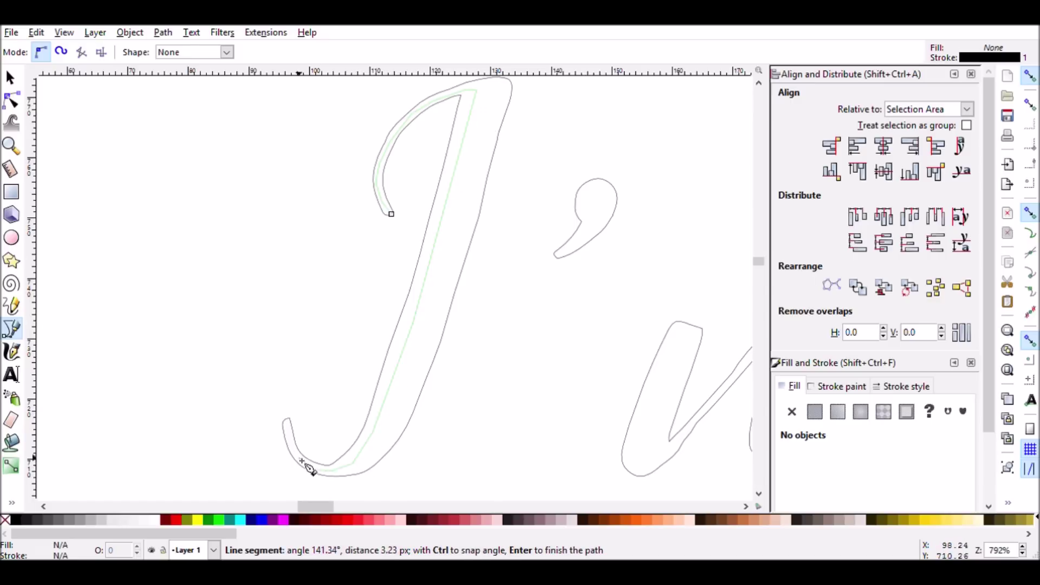
click(291, 435)
click(287, 420)
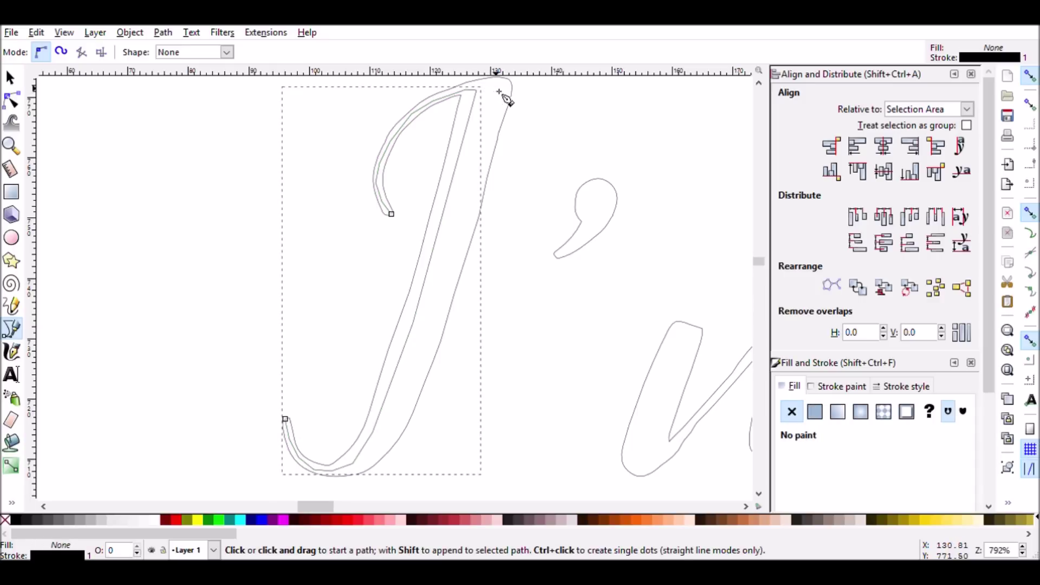
Draw a second path inside the right part of the I's stem, from its top to the bottom curve, about 30 by 64 px
click(496, 90)
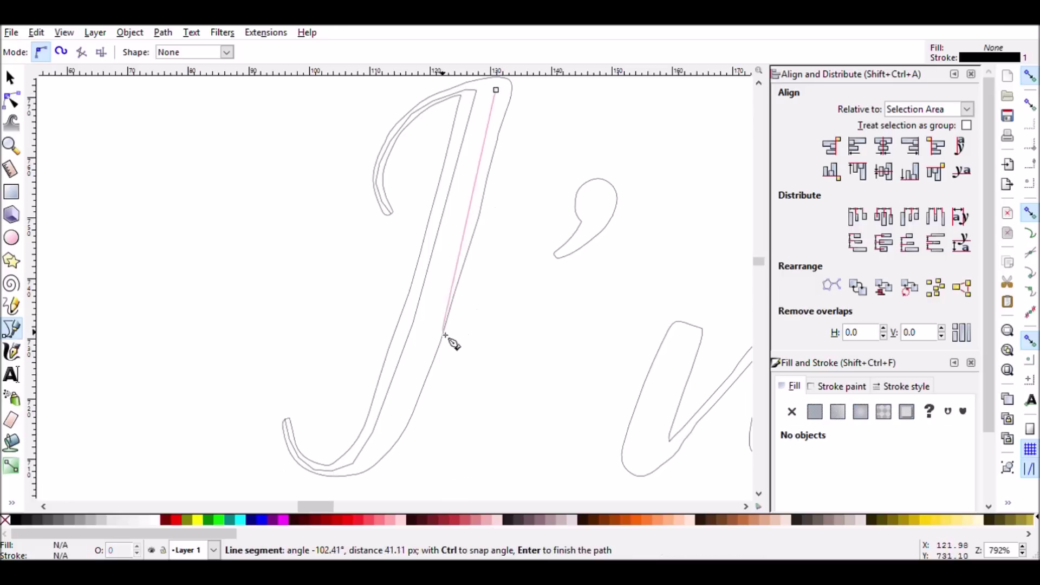
click(428, 350)
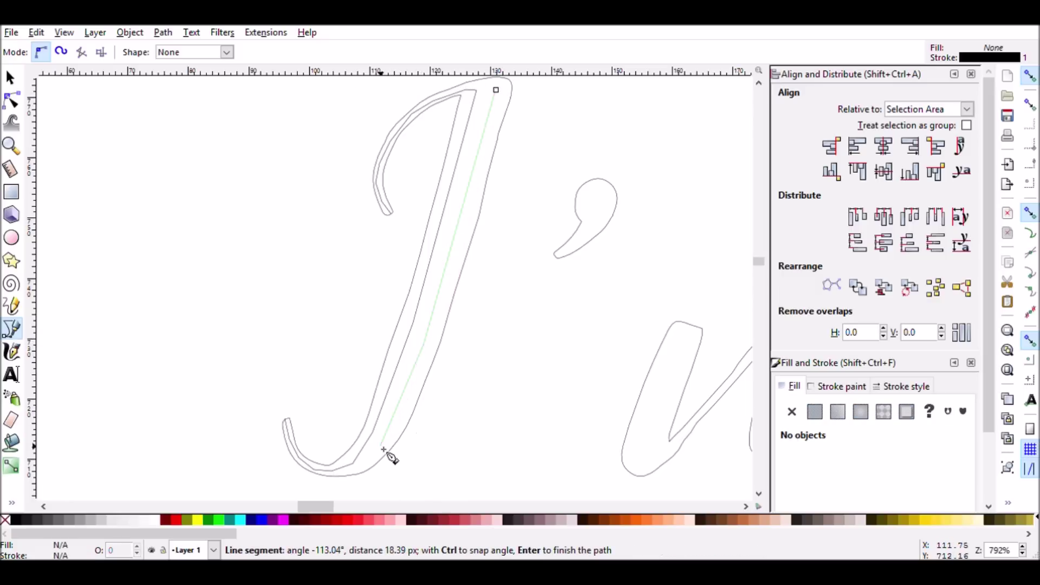
click(353, 475)
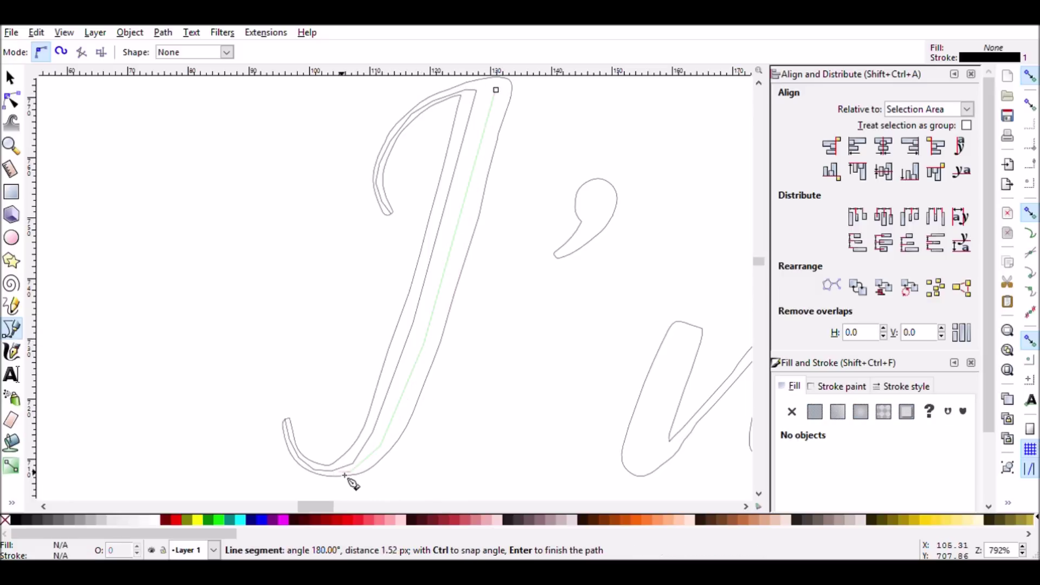
double_click(317, 470)
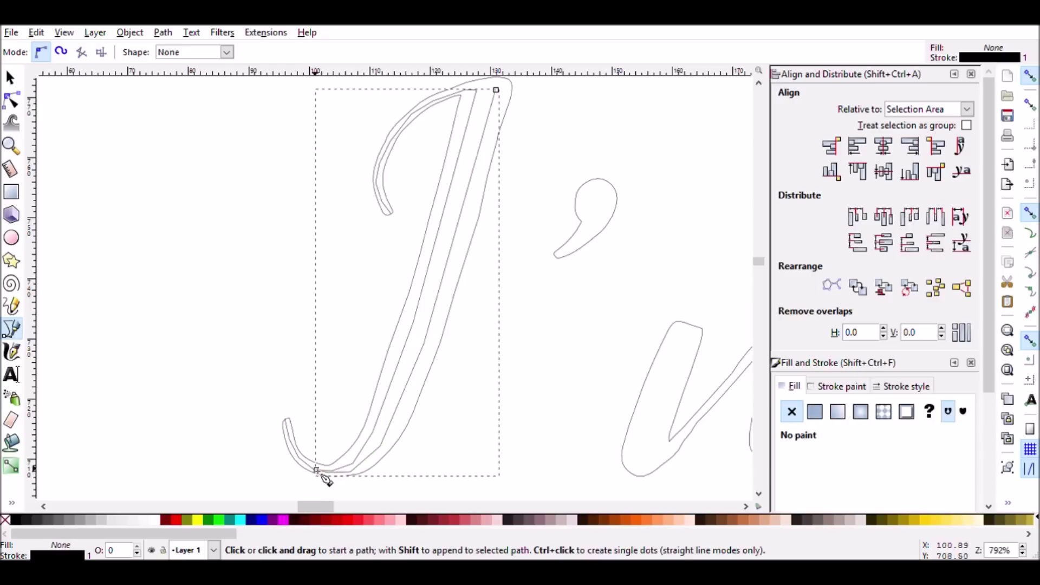
Select both traced paths inside the letter I and combine them into one path
click(9, 78)
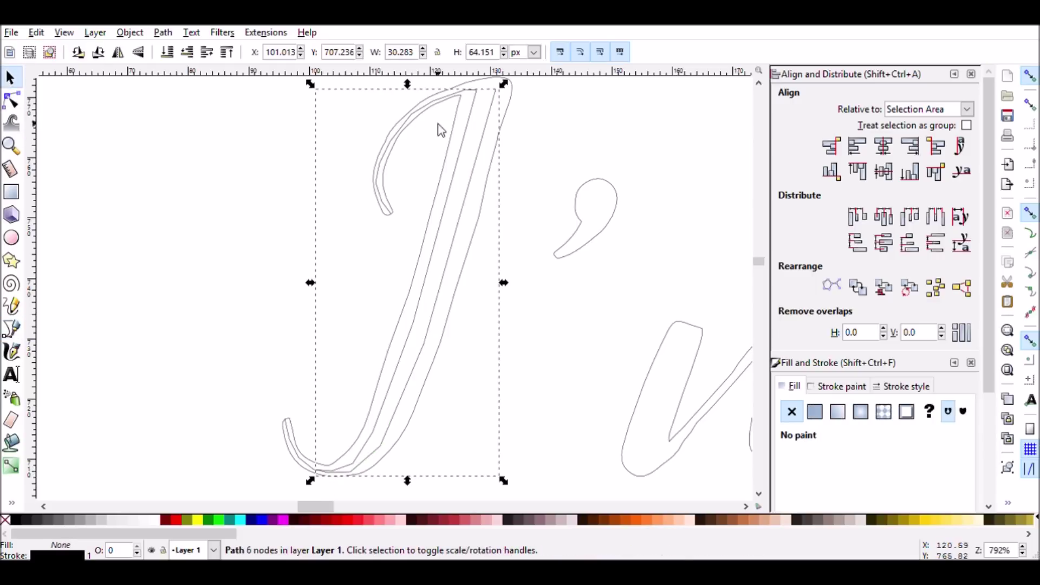
shift+click(462, 156)
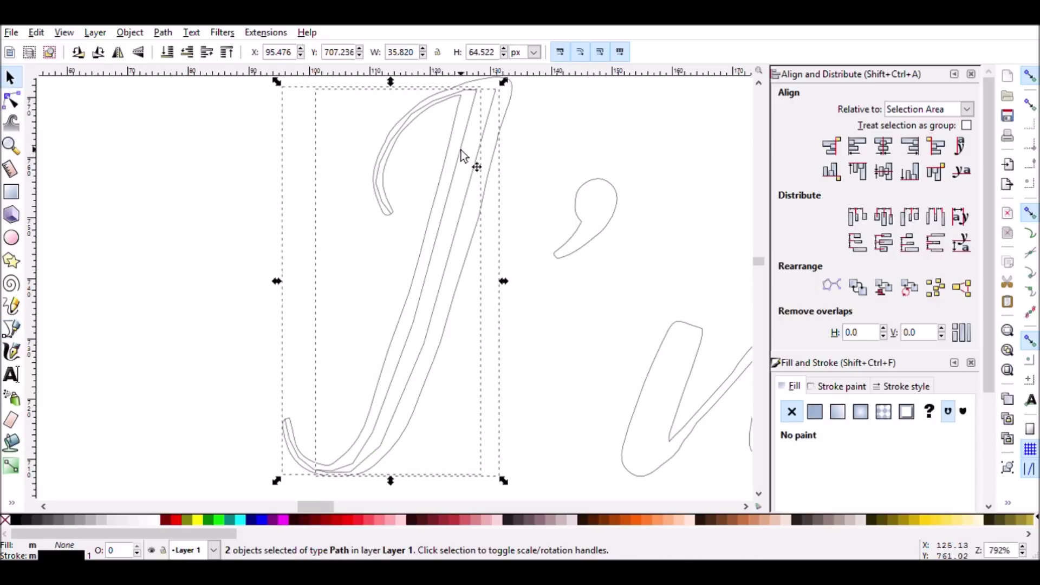
click(166, 37)
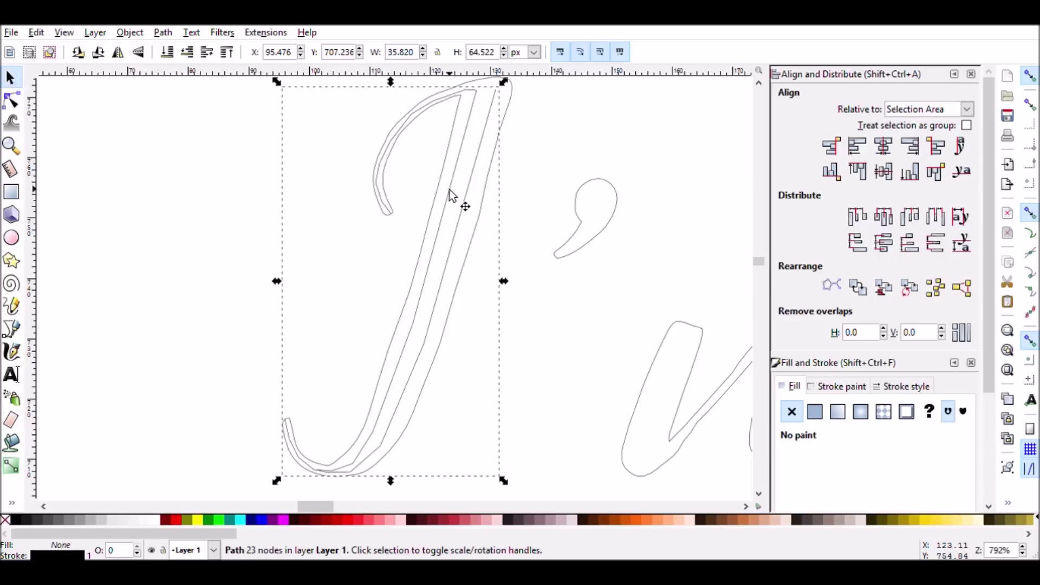
Make the eight nodes along the upper hook of the combined path auto-smooth
click(11, 103)
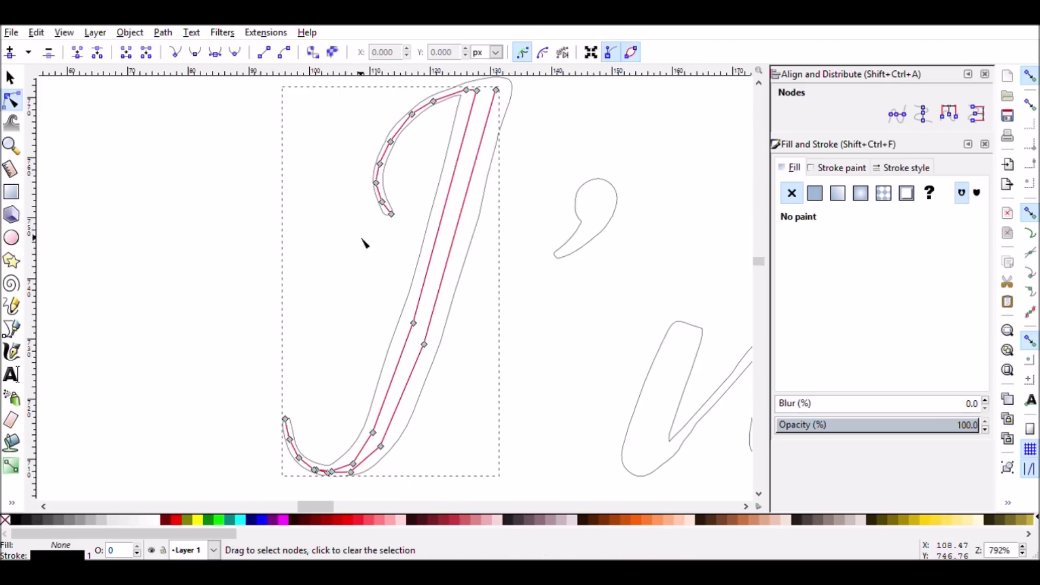
drag(361, 237, 473, 78)
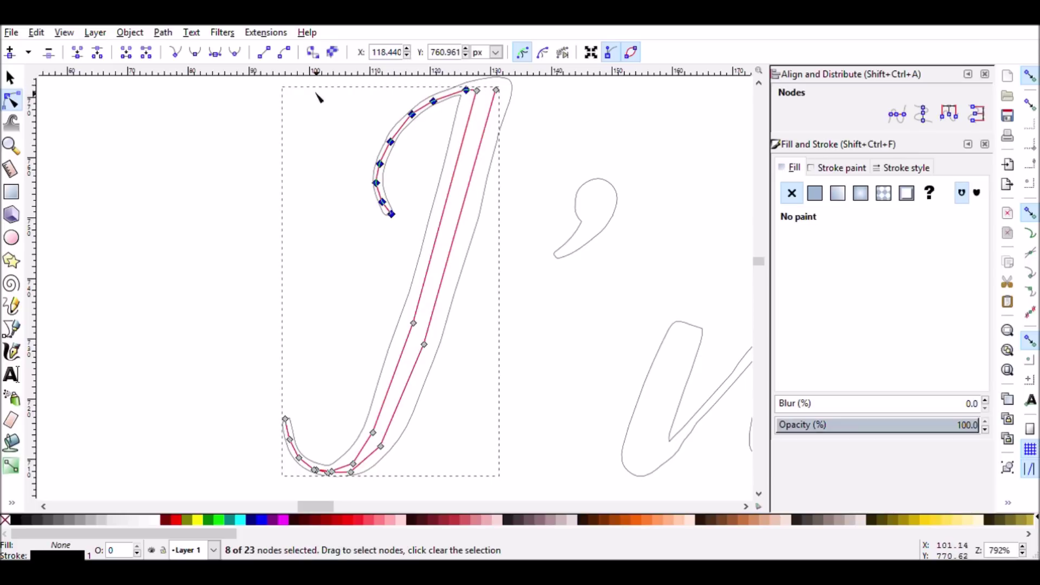
click(236, 58)
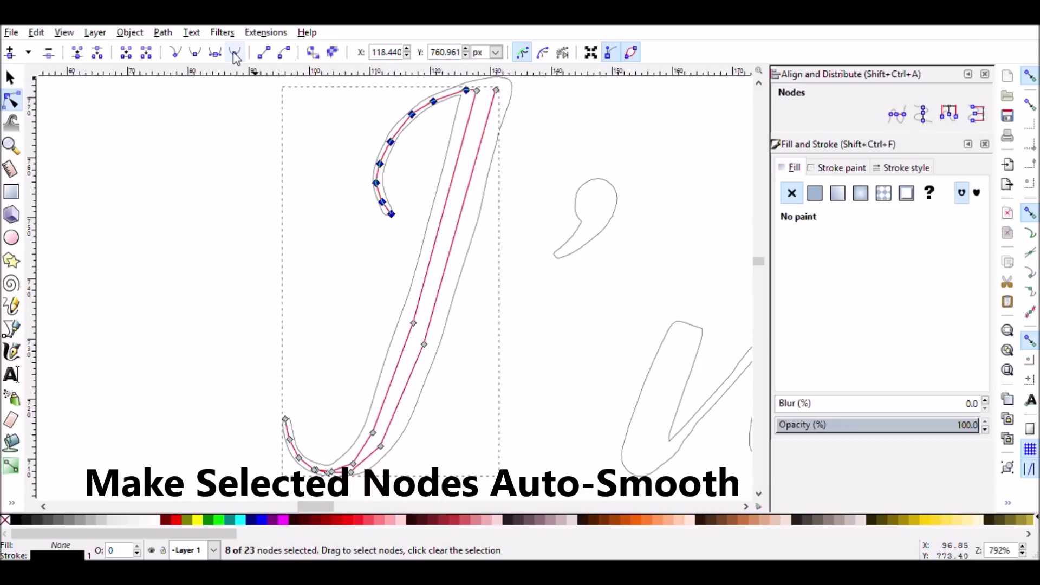
Make the upper hook's nodes and the 13 nodes along the I's lower stem and tail auto-smooth
click(236, 57)
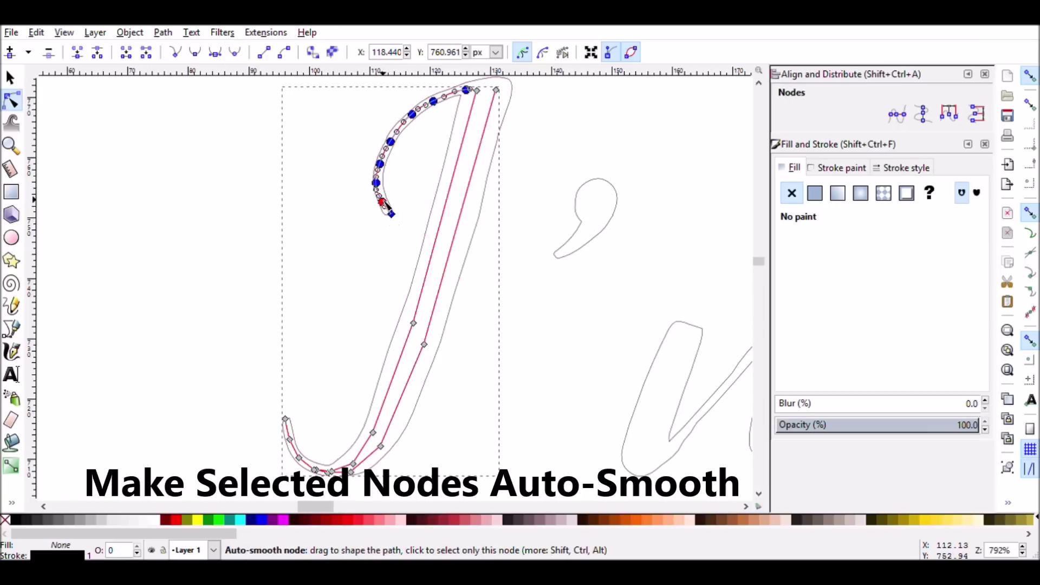
click(516, 135)
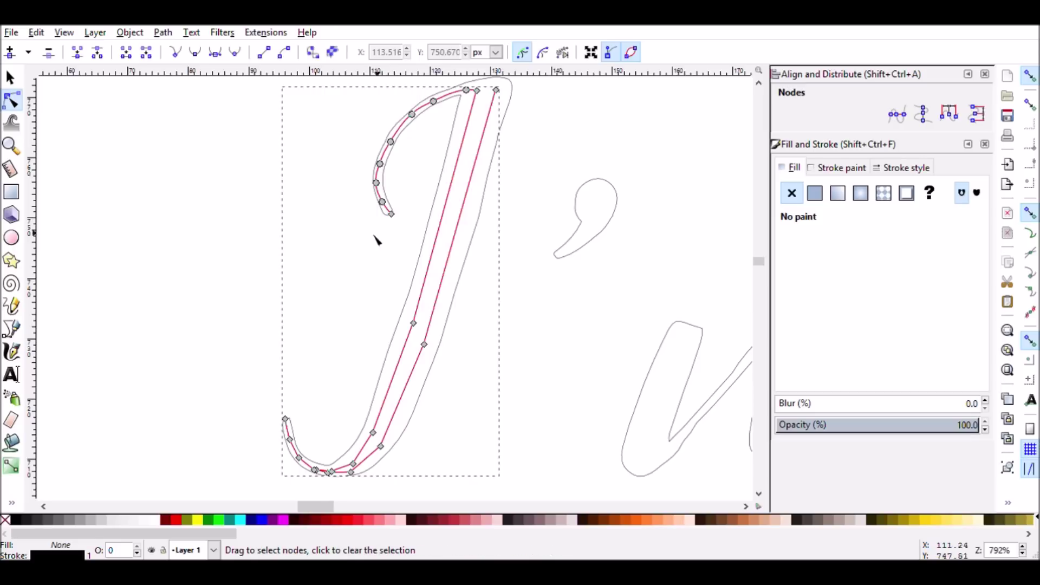
drag(242, 307, 457, 492)
click(235, 54)
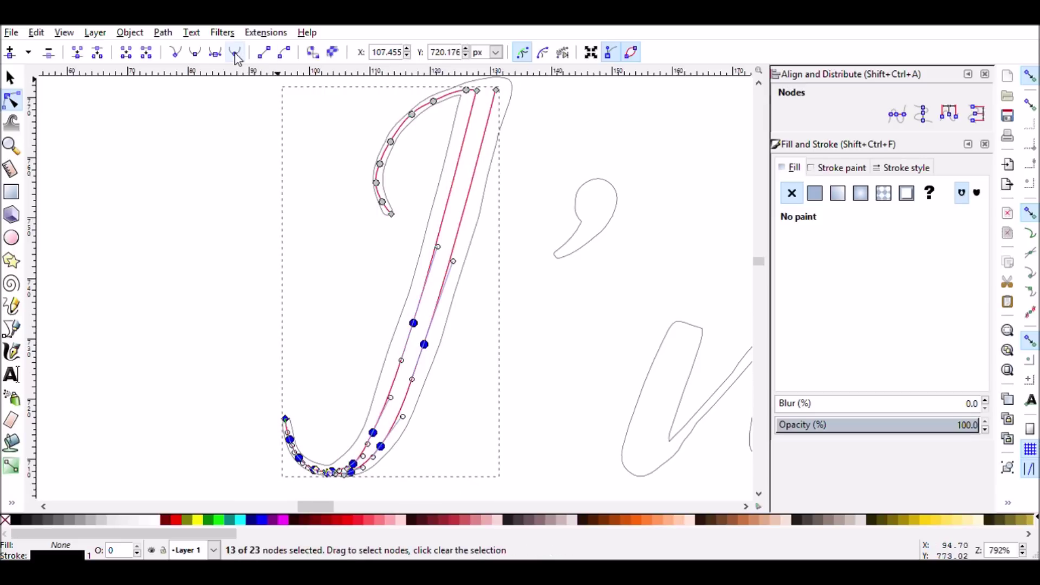
click(288, 89)
Nudge the hook's leftmost node slightly inward, undo the distortion near the hook's top, and fine-tune the node there
scroll(455, 134, up, 3)
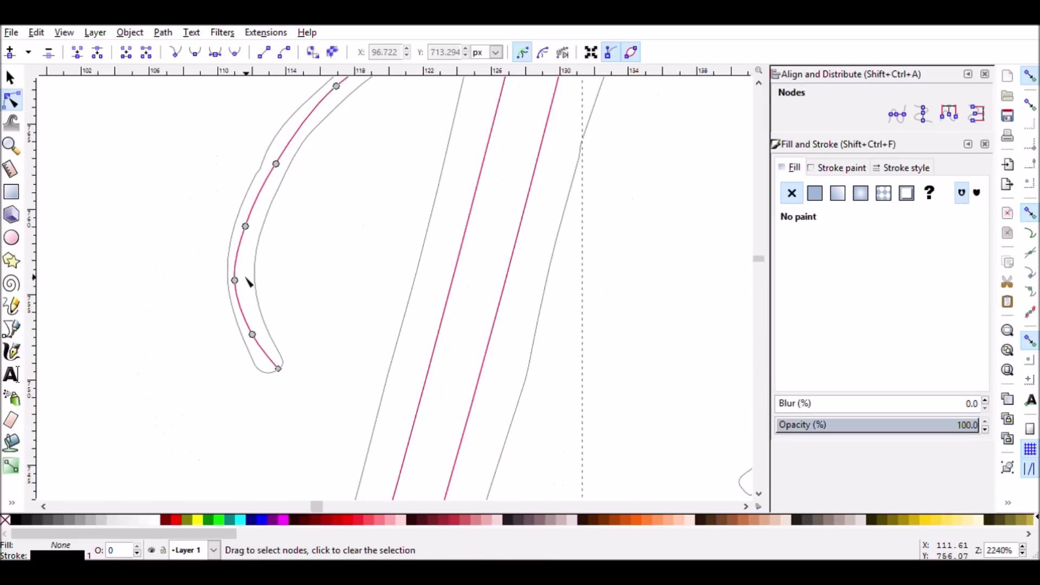
drag(235, 280, 237, 281)
scroll(417, 198, up, 5)
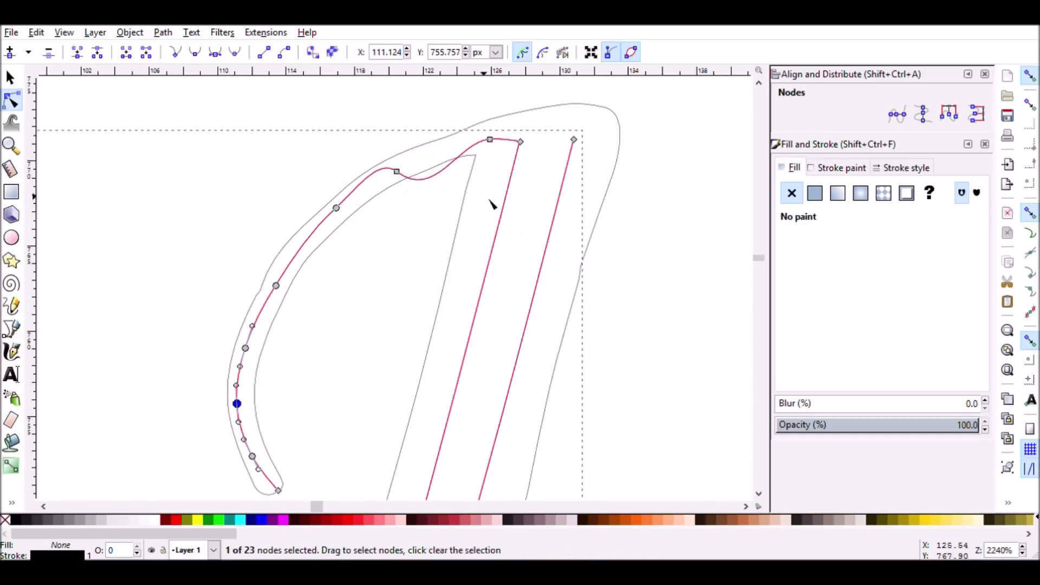
key(ctrl+z)
mouse_move(397, 171)
mouse_down()
mouse_move(394, 158)
mouse_move(403, 178)
mouse_move(398, 171)
mouse_up()
scroll(543, 160, down, 9)
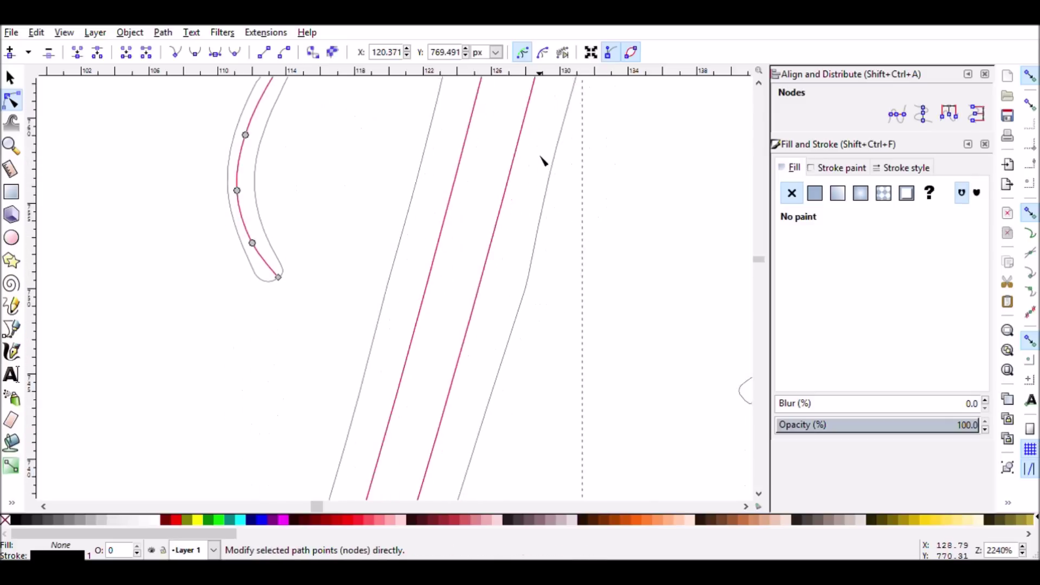
Adjust the nodes along the I's bottom curve, moving the second line's end node along the curve and the inner node to about X 107.02, Y 709.61
scroll(543, 160, down, 20)
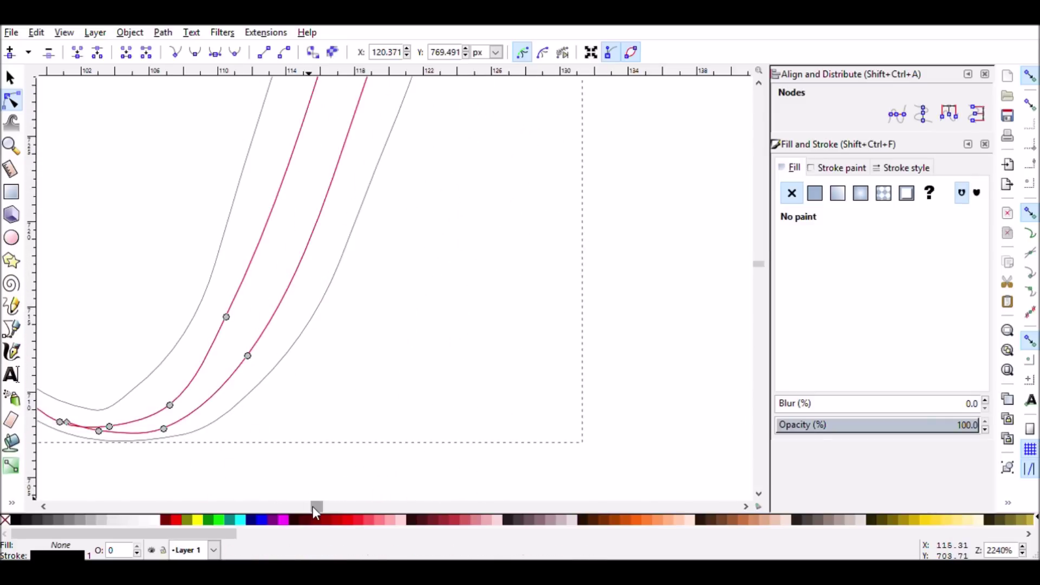
drag(313, 506, 307, 506)
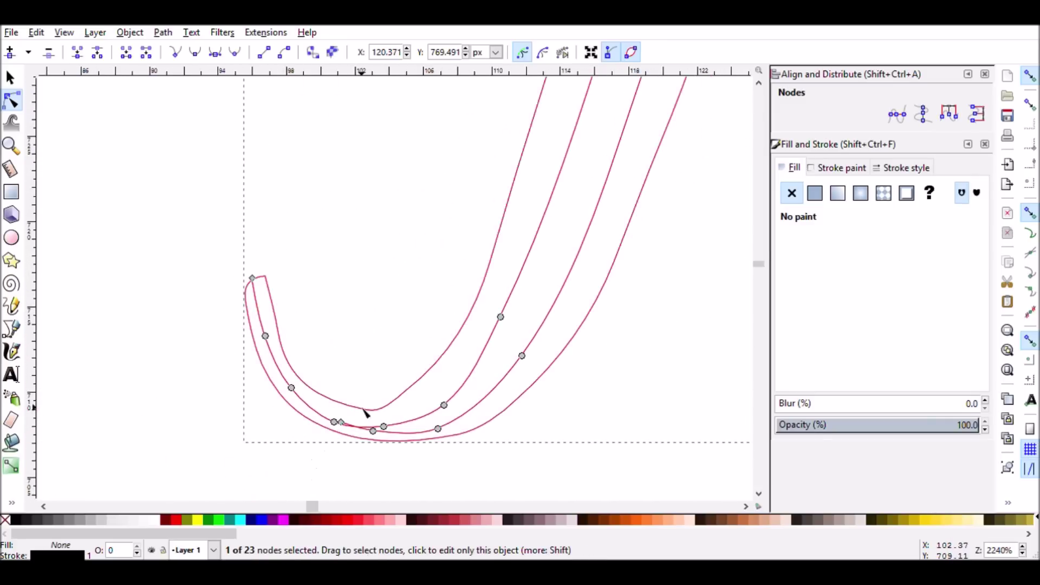
mouse_move(341, 422)
mouse_down()
mouse_move(355, 403)
mouse_move(351, 430)
mouse_up()
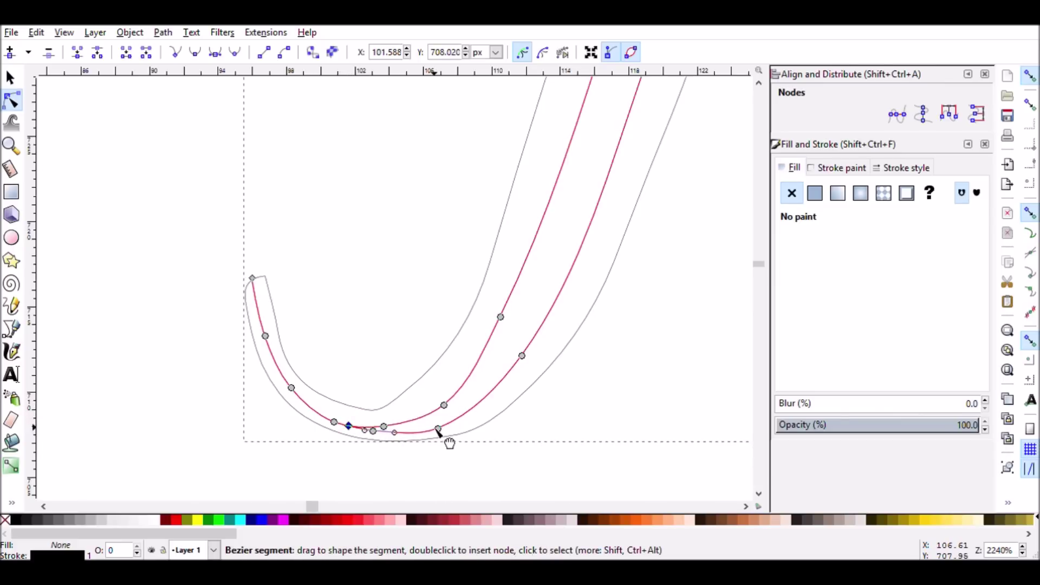
drag(439, 430, 441, 405)
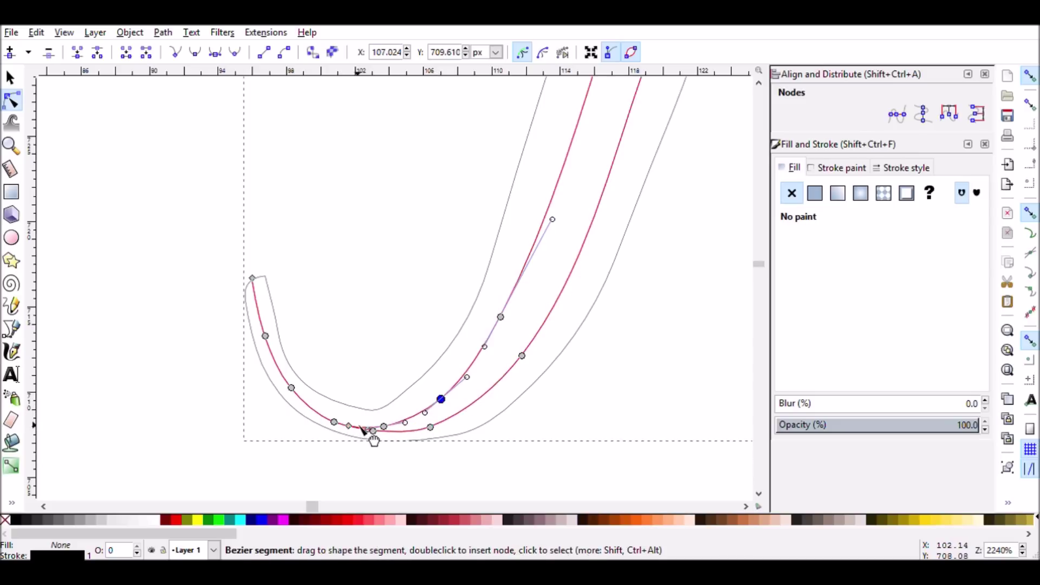
scroll(607, 416, up, 6)
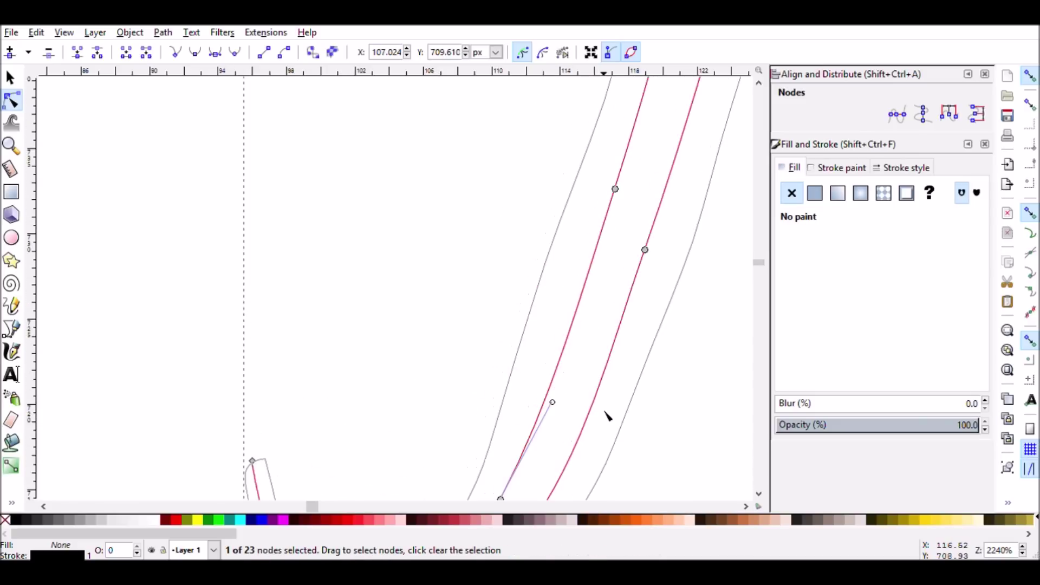
scroll(607, 416, down, 3)
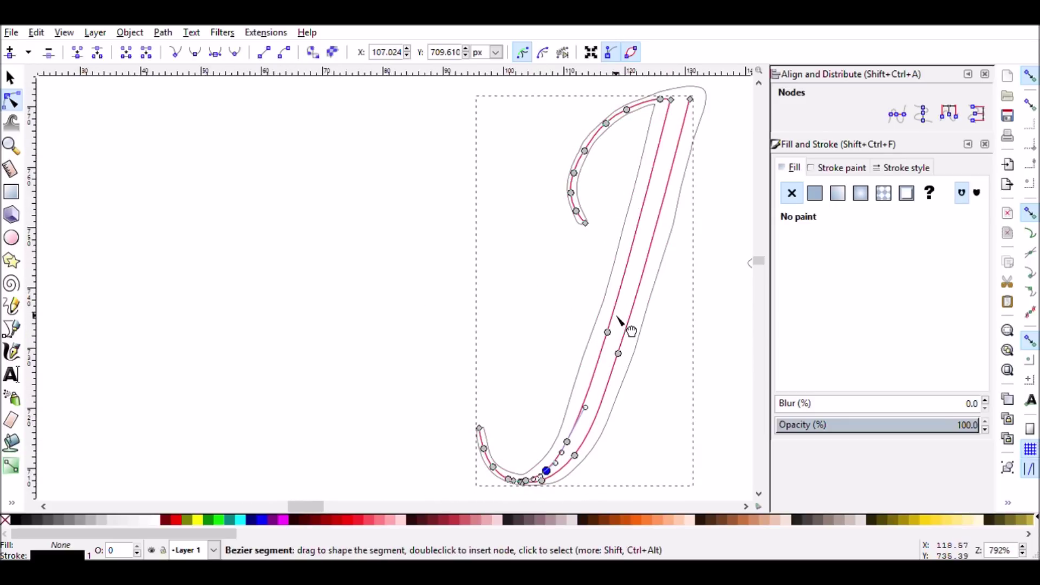
drag(298, 511, 309, 509)
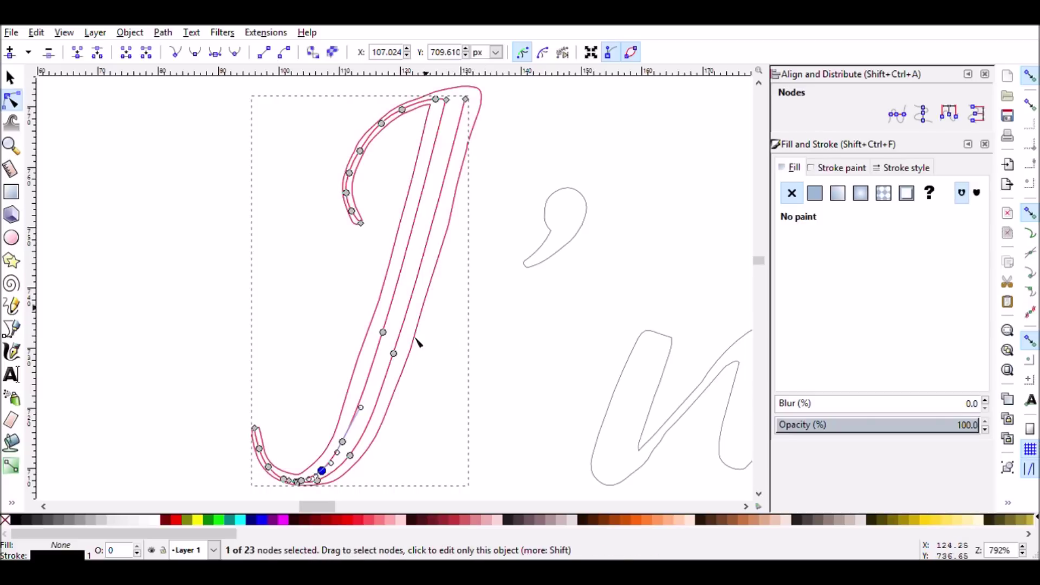
Trace a seven-node path inside the comma's outline, from the tail's tip up and around the head to its inner edge
key(b)
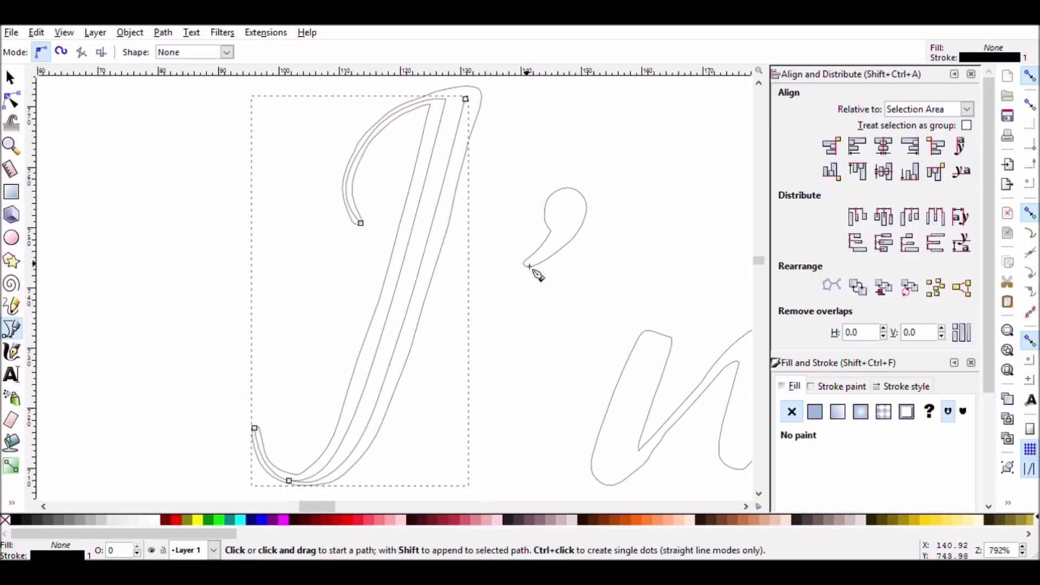
click(524, 265)
click(543, 254)
click(569, 235)
click(578, 212)
click(570, 194)
click(554, 200)
click(550, 211)
Try tracing the letter m with a rough ten-node path from its exit stroke's tip back to the first stem's top
scroll(503, 247, down, 5)
scroll(677, 324, up, 4)
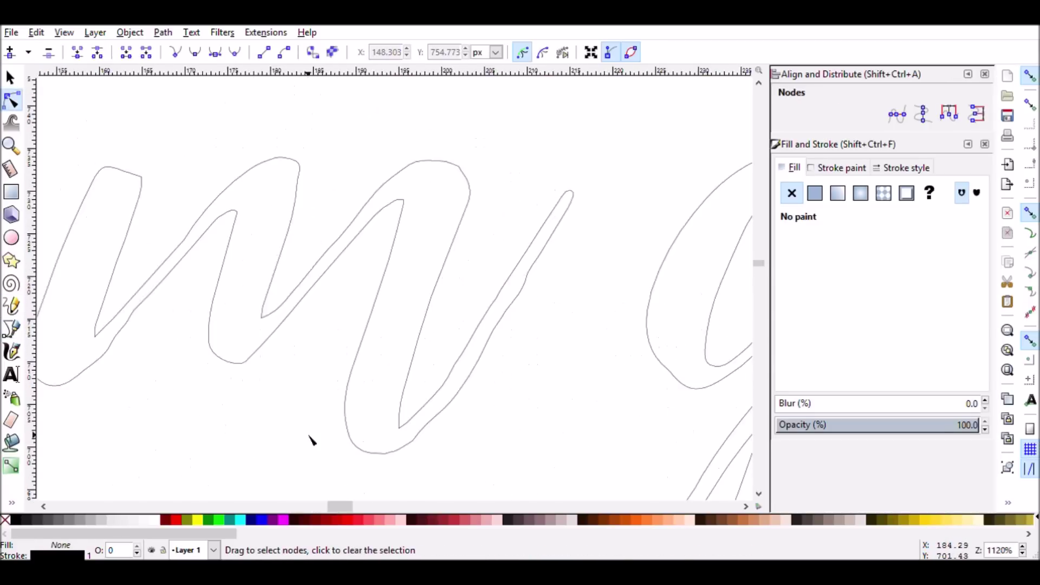
scroll(311, 438, left, 5)
key(b)
click(681, 191)
click(502, 443)
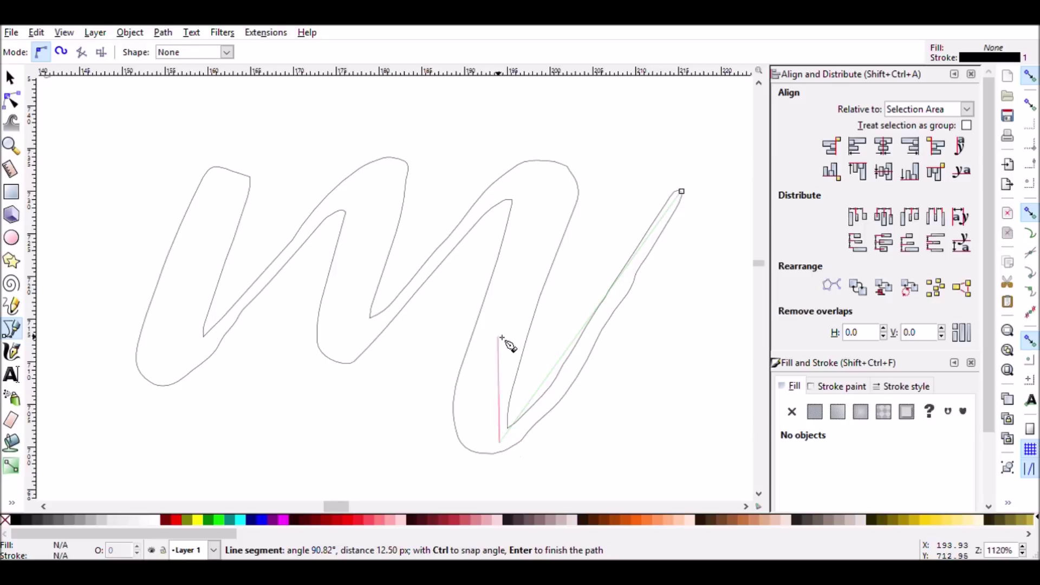
click(469, 423)
click(522, 184)
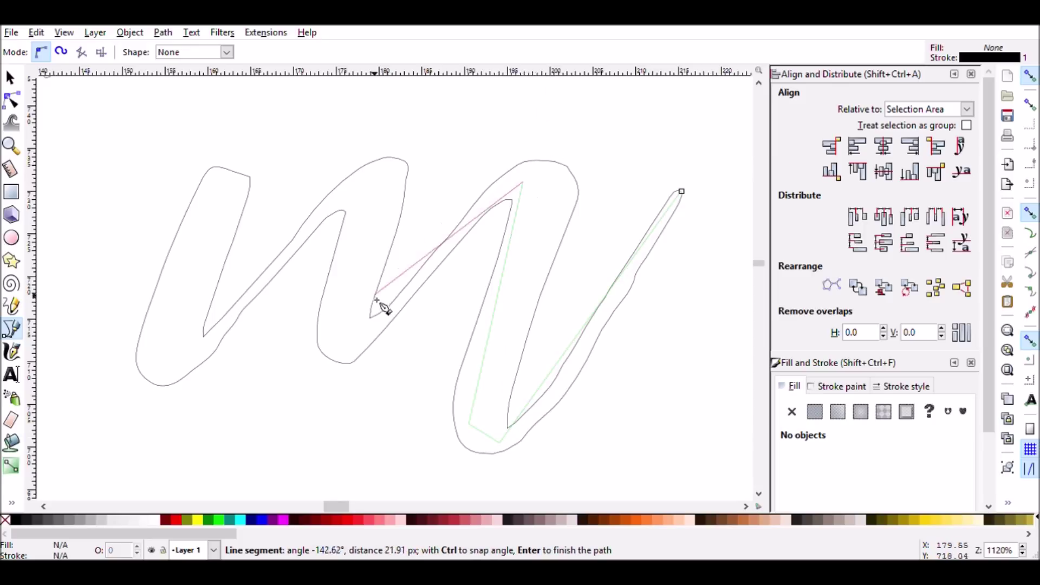
click(330, 339)
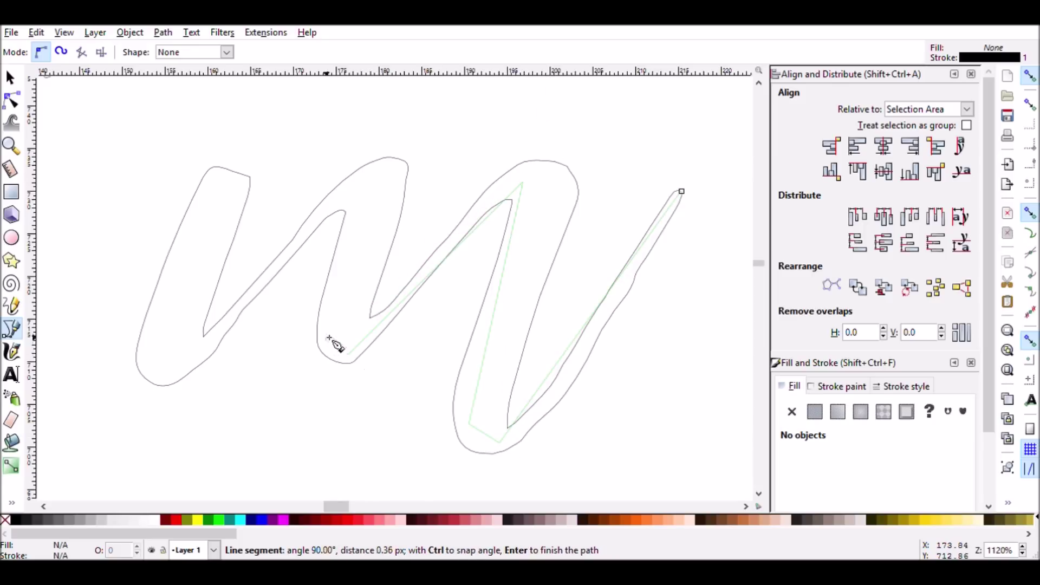
click(354, 197)
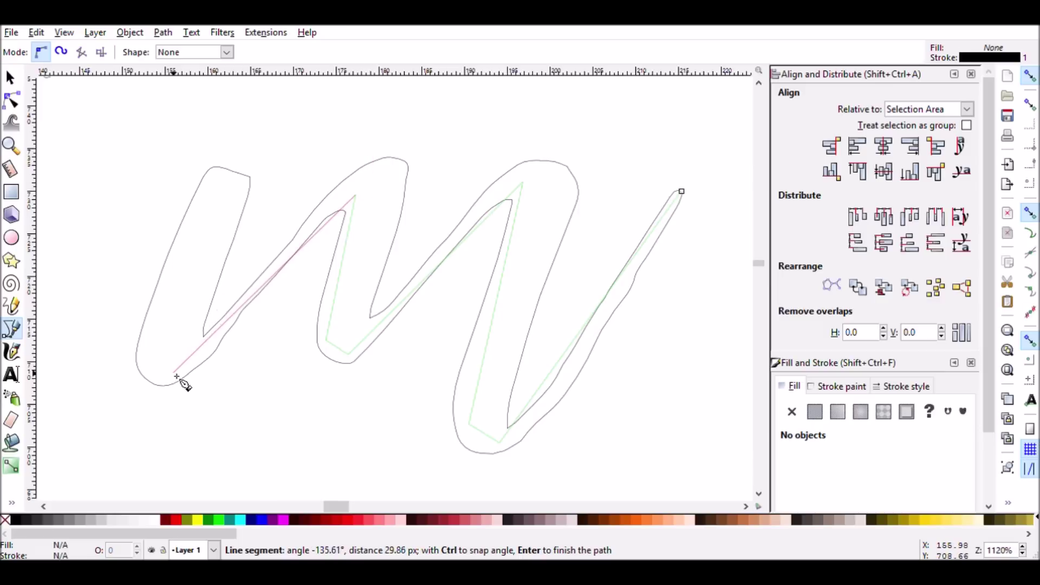
click(174, 373)
click(141, 357)
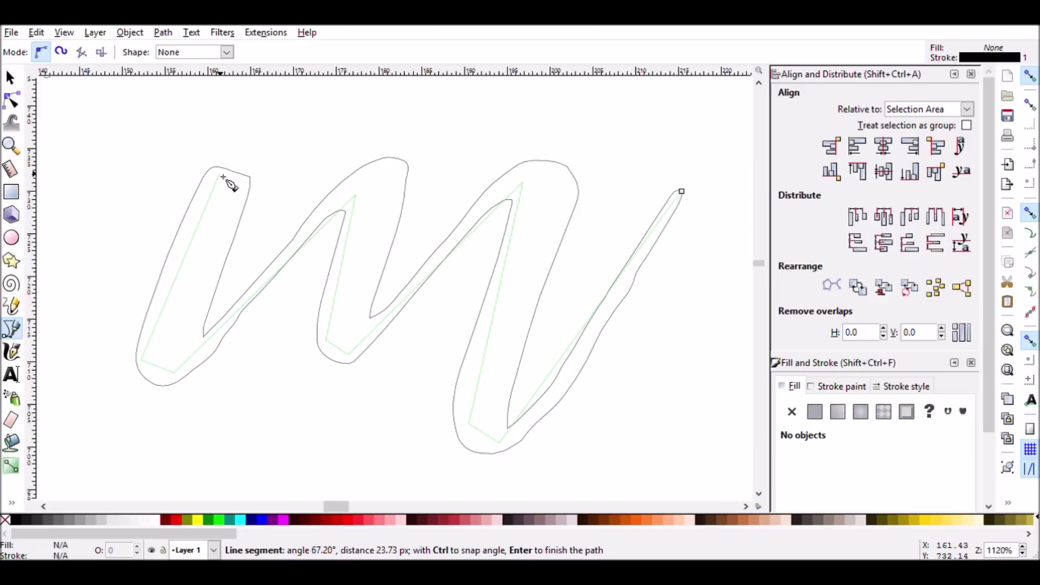
double_click(221, 176)
Try making nine nodes of the m's path auto-smooth, and add a node on the first stem, moved inside the outline
click(12, 100)
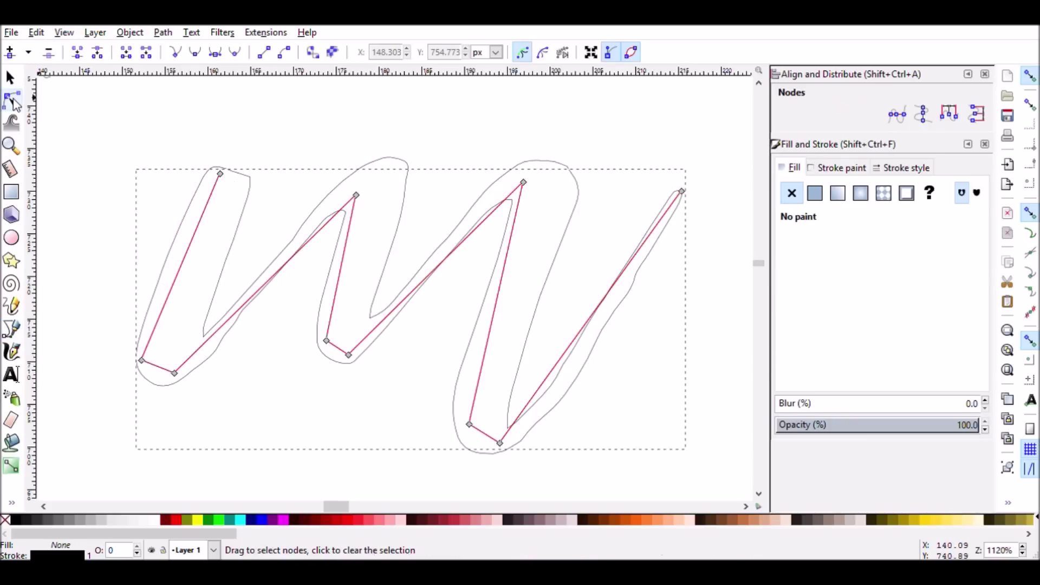
drag(93, 119, 678, 482)
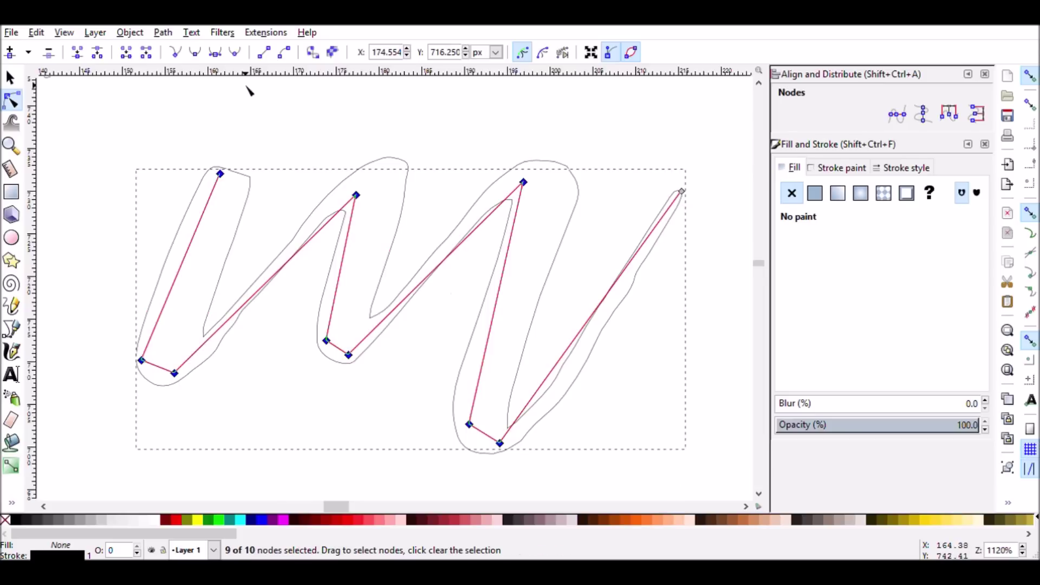
click(243, 53)
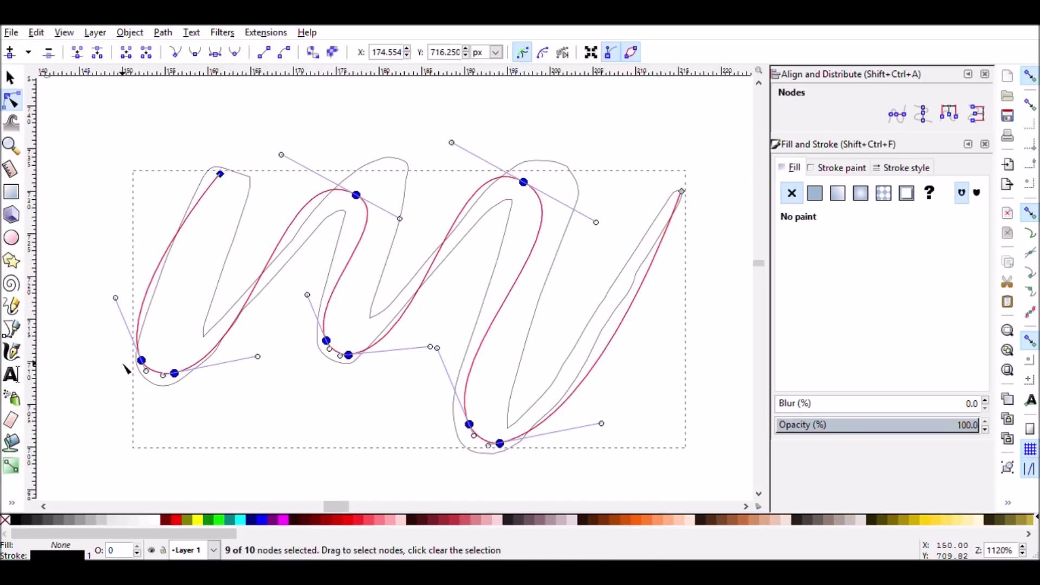
double_click(149, 294)
drag(150, 296, 159, 312)
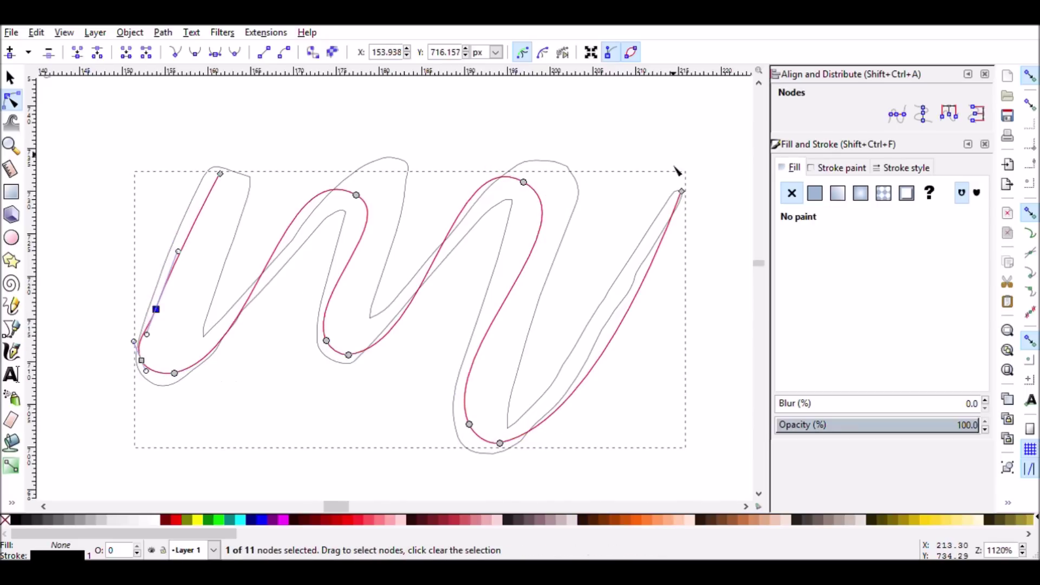
Undo the added node, the smoothing and the rough path traced inside the m
key(ctrl+z)
key(ctrl+z)
key(ctrl+z)
key(ctrl+z)
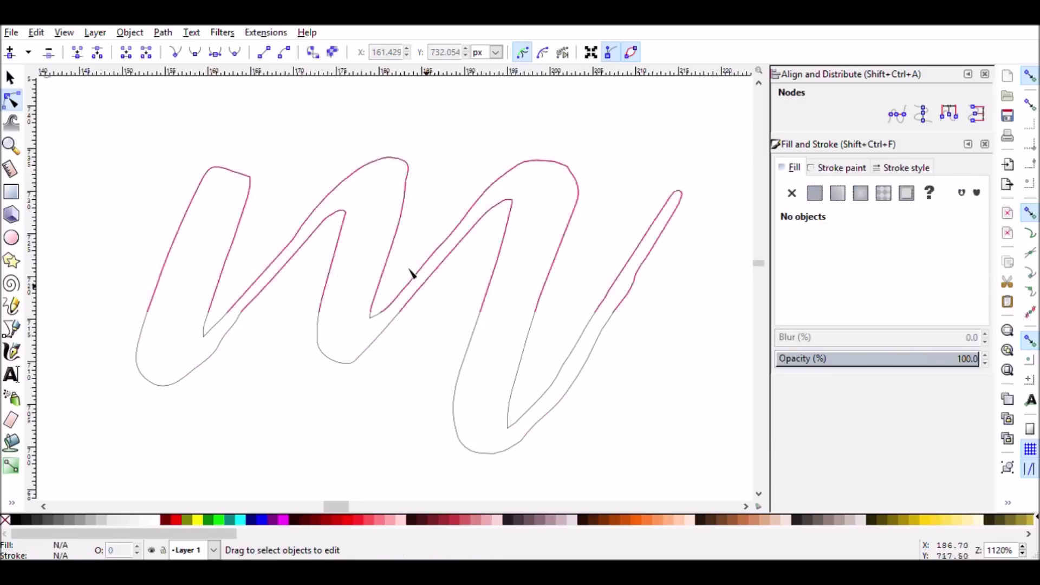
Start a new path at the tip of the m's exit stroke and trace closely down it and around the third stem's bottom curve
click(12, 353)
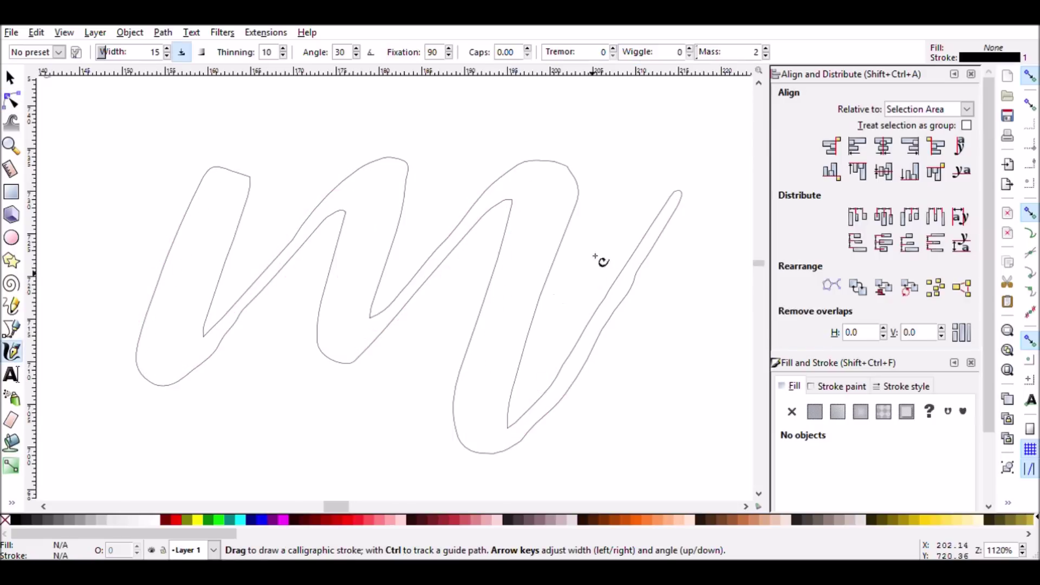
click(12, 329)
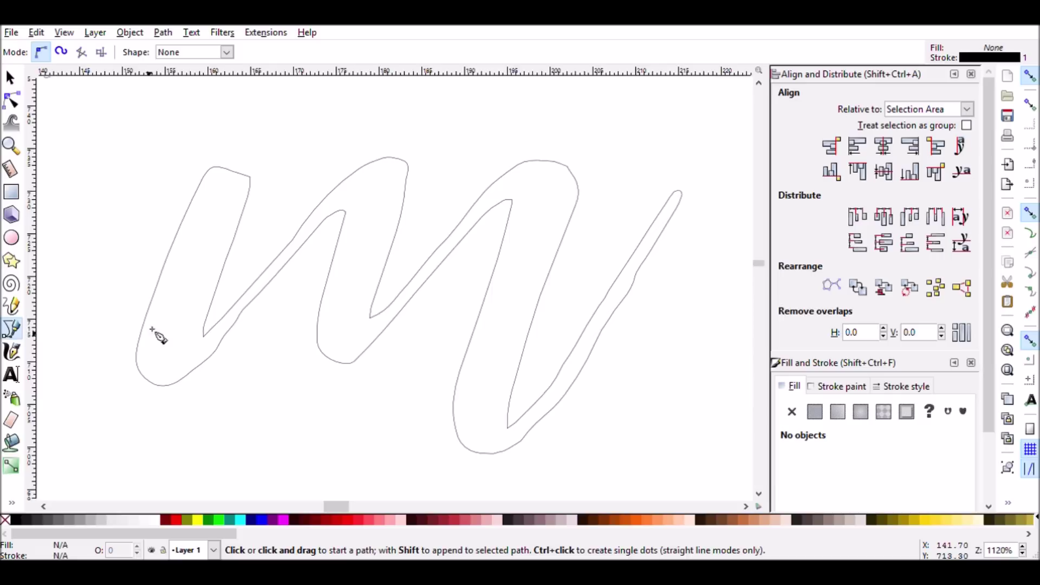
click(678, 193)
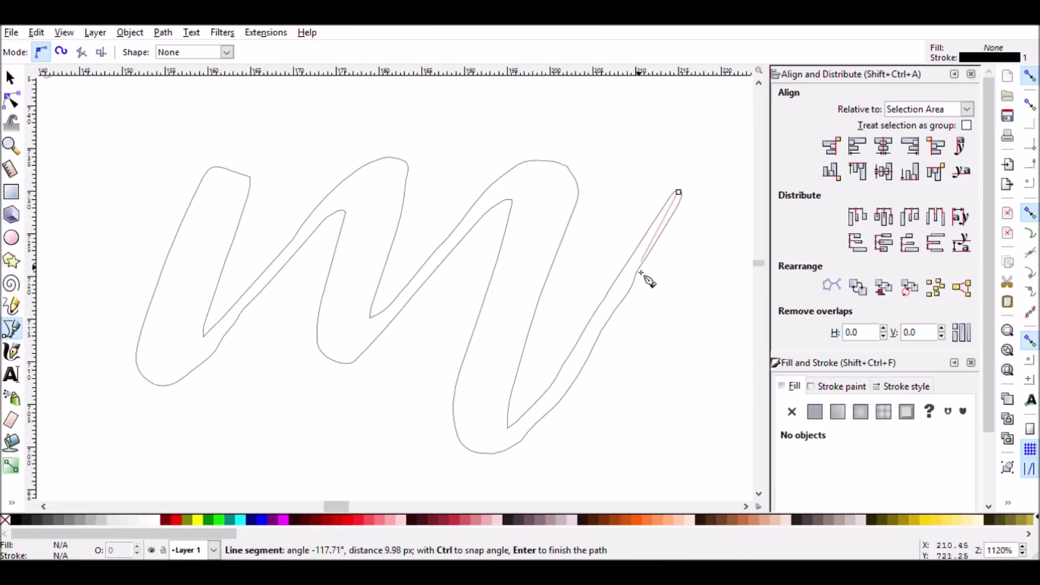
click(561, 392)
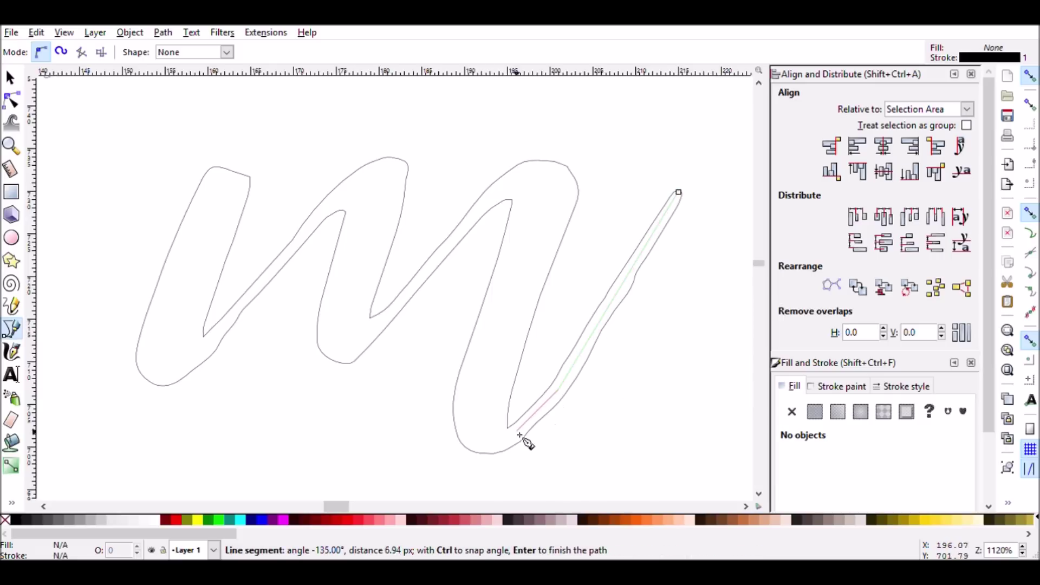
click(486, 446)
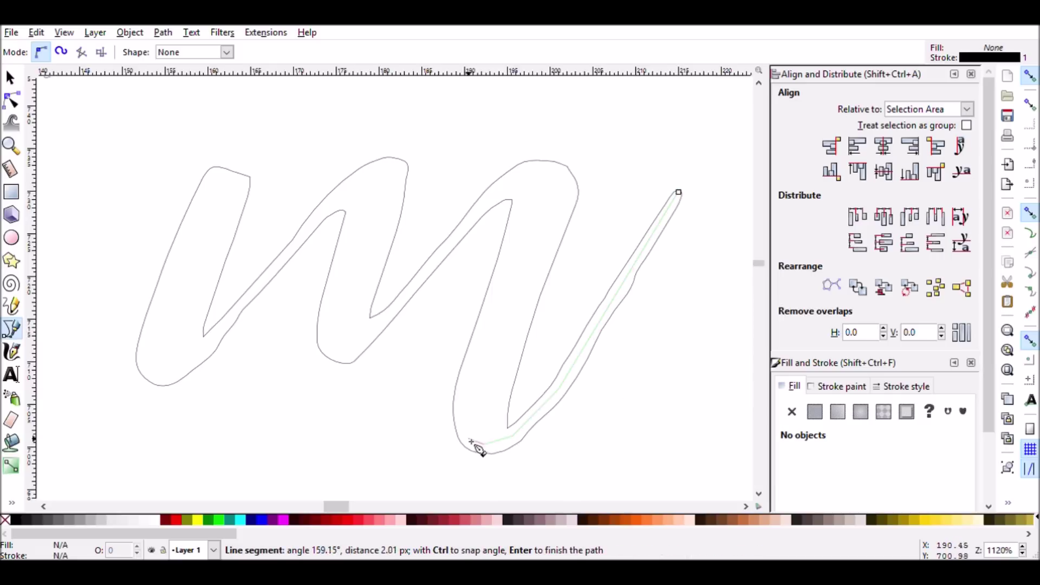
click(461, 412)
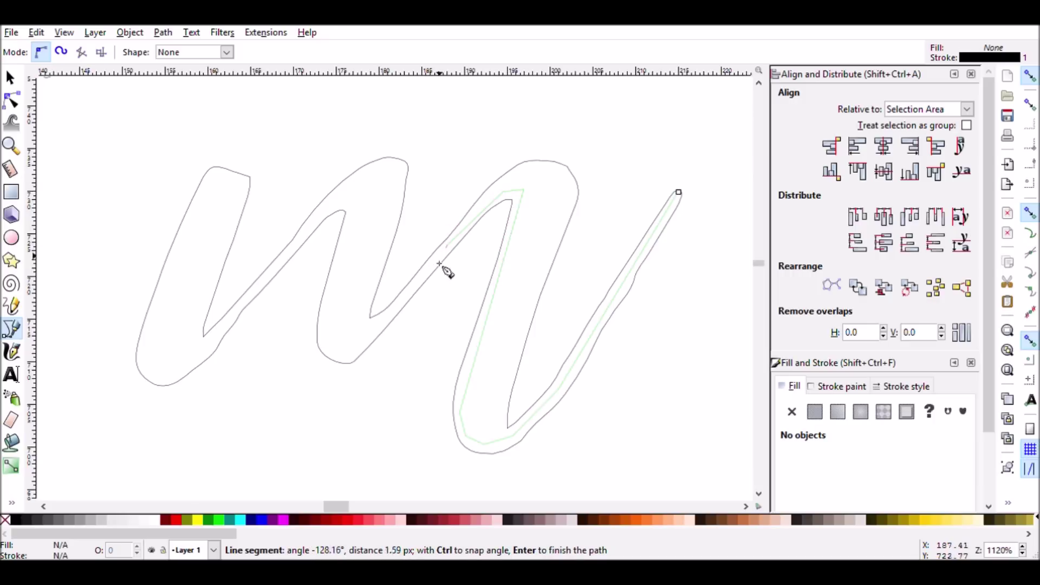
Continue the m's path down the connecting stroke, around the second stem's bottom curve and up to that stem's top
click(368, 341)
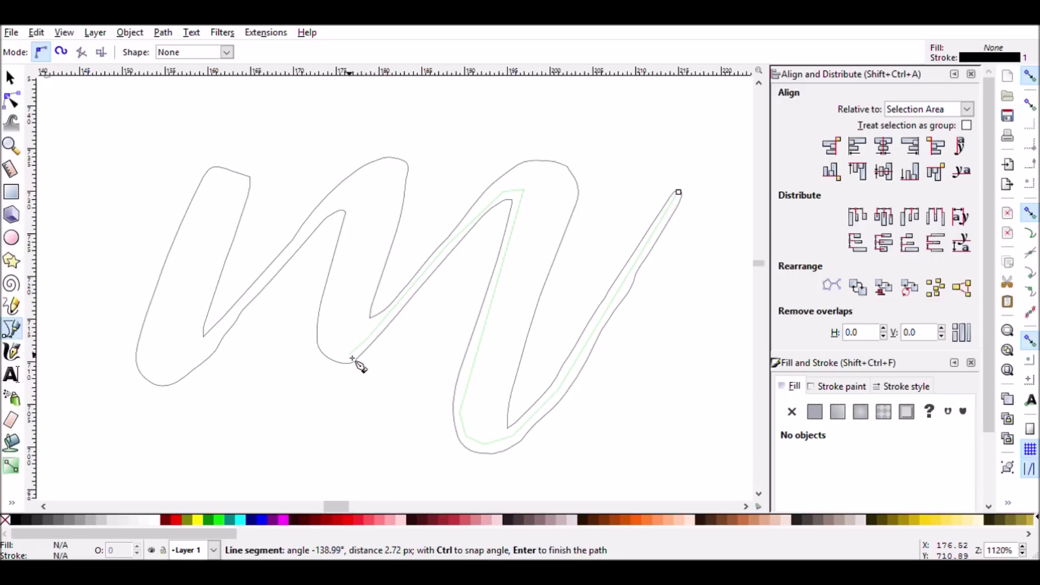
click(352, 358)
click(326, 333)
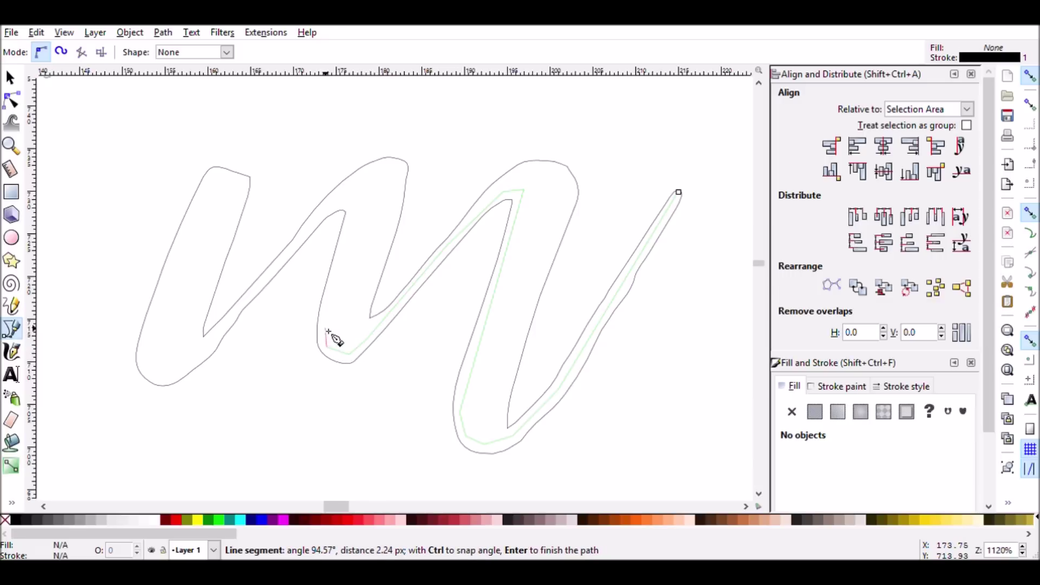
click(359, 197)
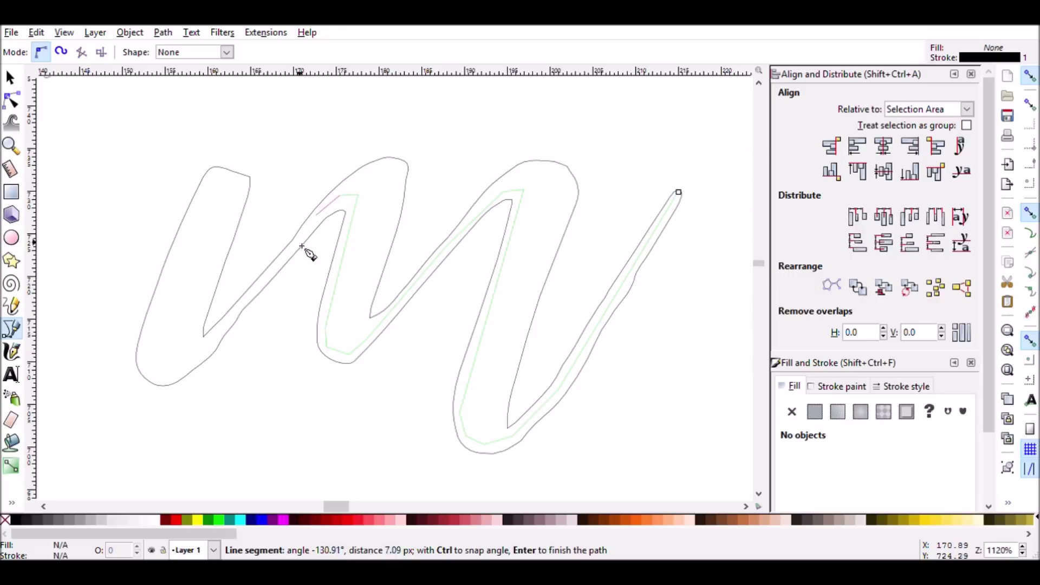
Extend the m's path down to the first stem, around its bottom curve, and finish it at the stem's top
click(190, 369)
click(167, 376)
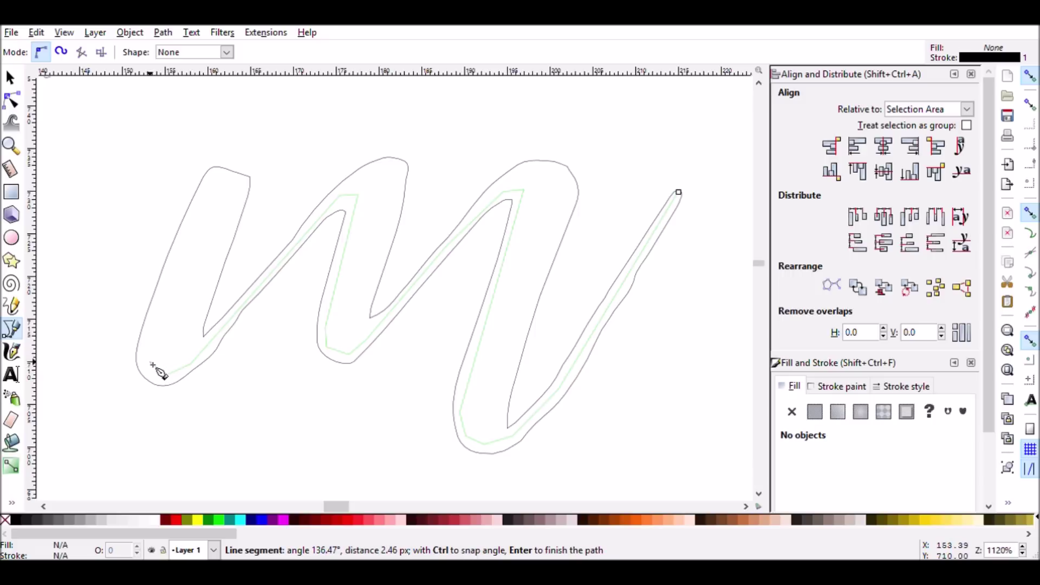
click(152, 364)
click(151, 343)
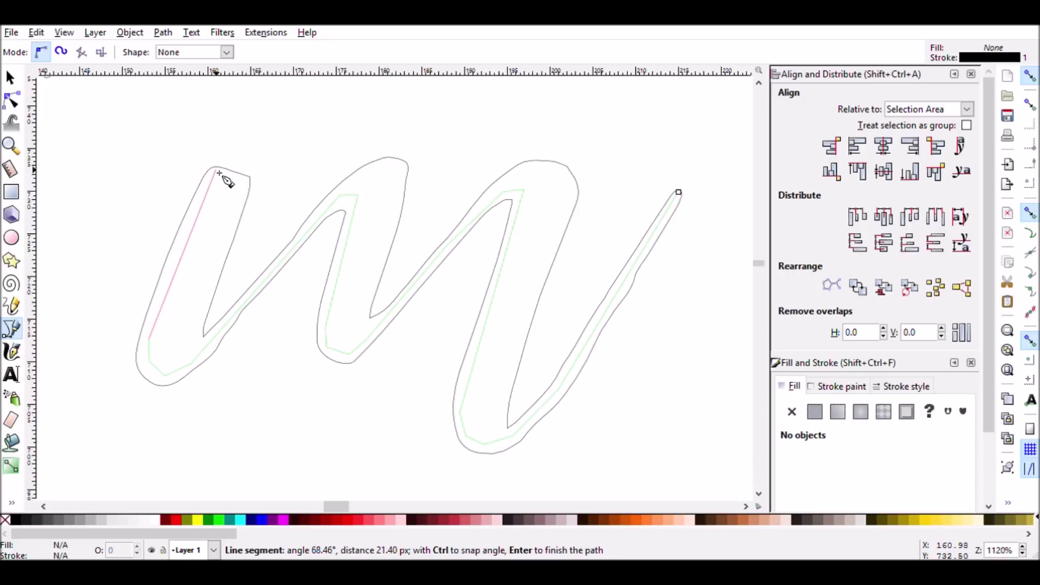
click(221, 170)
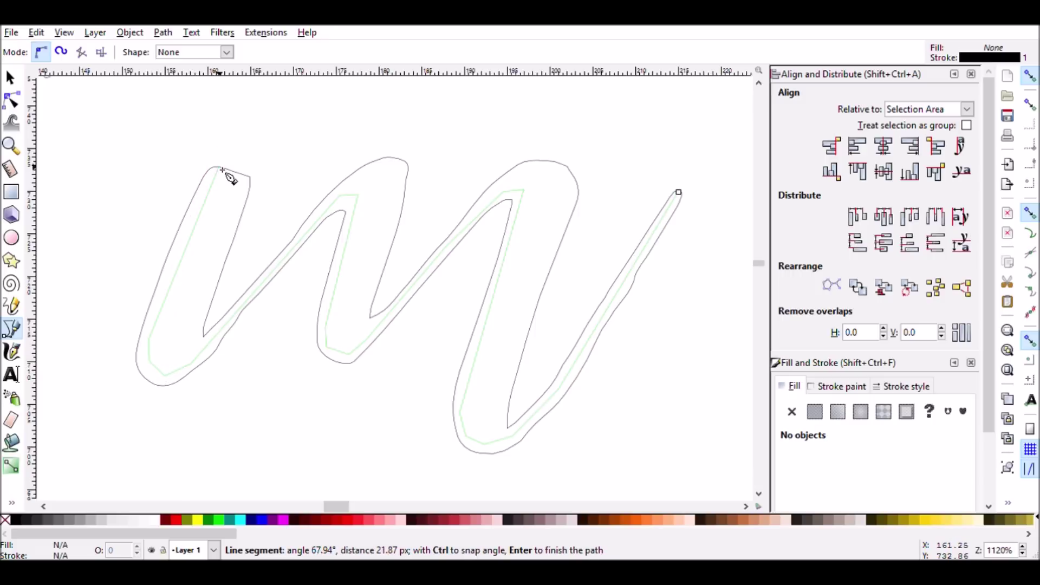
key(Return)
Draw second lines inside the m's first, second and third stems, starting from the stem tops
click(237, 174)
click(351, 194)
click(371, 180)
click(383, 179)
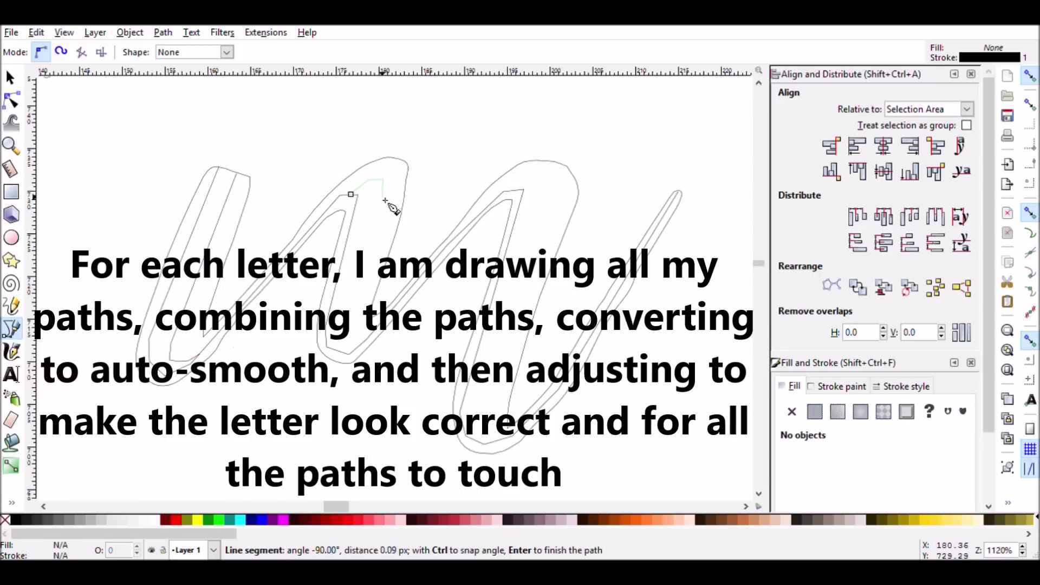
click(520, 190)
click(543, 175)
click(555, 188)
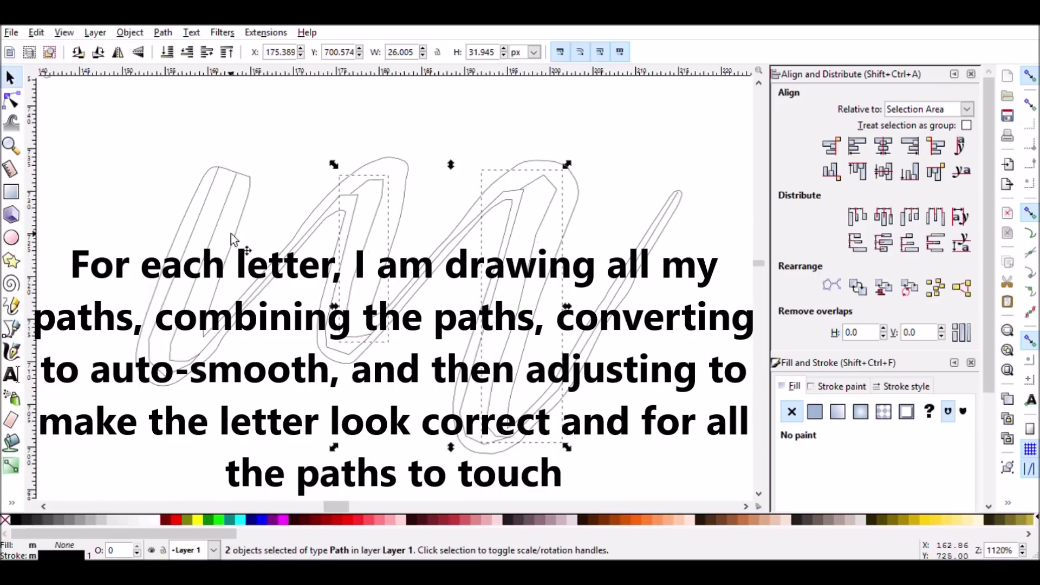
Combine and auto-smooth the m's paths, and adjust nodes on the second stem's arch
key(n)
scroll(306, 185, up, 2)
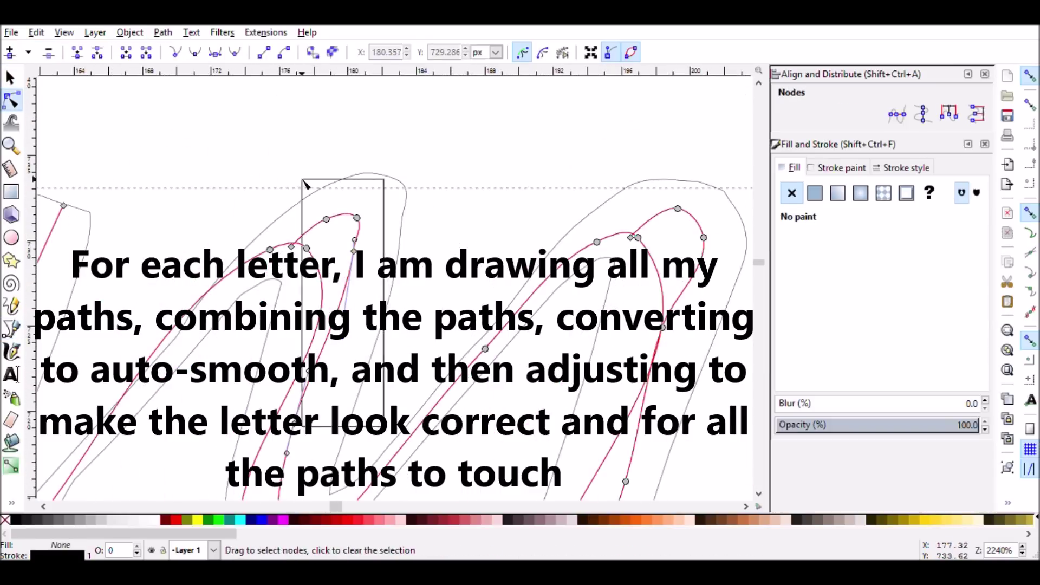
drag(302, 179, 302, 179)
scroll(379, 271, down, 10)
scroll(379, 270, left, 13)
click(268, 387)
scroll(325, 325, up, 3)
Move nodes along the m's first two stems so the paired lines curve smoothly and touch each other
drag(325, 389, 326, 384)
drag(520, 165, 521, 162)
mouse_move(598, 116)
mouse_down()
mouse_move(592, 164)
mouse_move(598, 117)
mouse_up()
drag(533, 383, 576, 239)
drag(579, 436, 555, 430)
click(618, 87)
shift+click(562, 122)
drag(562, 122, 555, 132)
drag(645, 119, 649, 125)
drag(570, 400, 573, 404)
Adjust the nodes of the m's third arch and stem, and bring the second line onto the first near the bottom curve
scroll(346, 167, right, 20)
drag(467, 87, 476, 92)
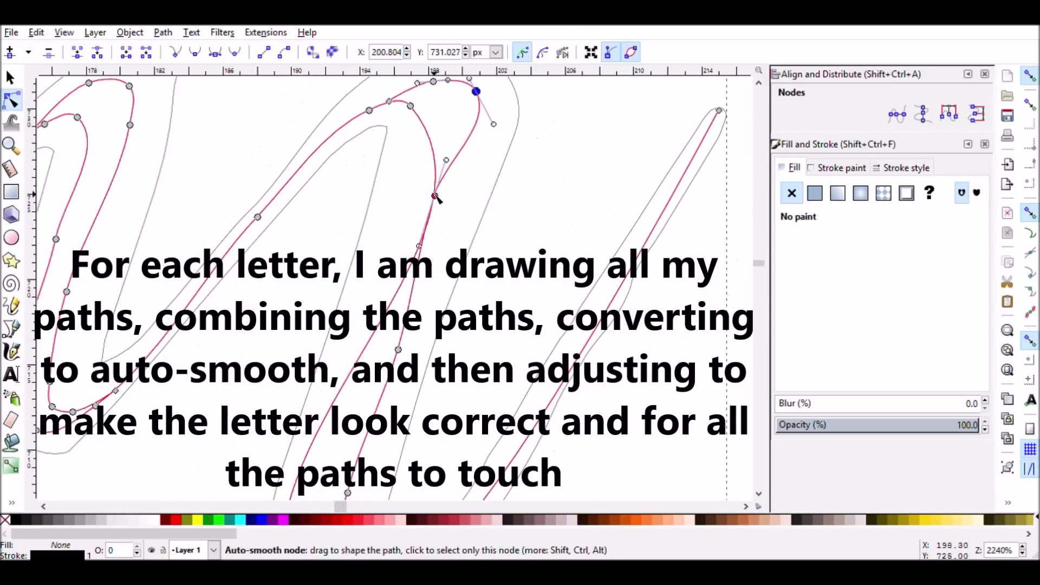
drag(436, 194, 436, 170)
scroll(389, 124, down, 2)
drag(347, 98, 451, 308)
scroll(416, 92, up, 3)
drag(407, 244, 375, 217)
scroll(427, 239, down, 20)
drag(191, 359, 216, 304)
drag(339, 427, 350, 420)
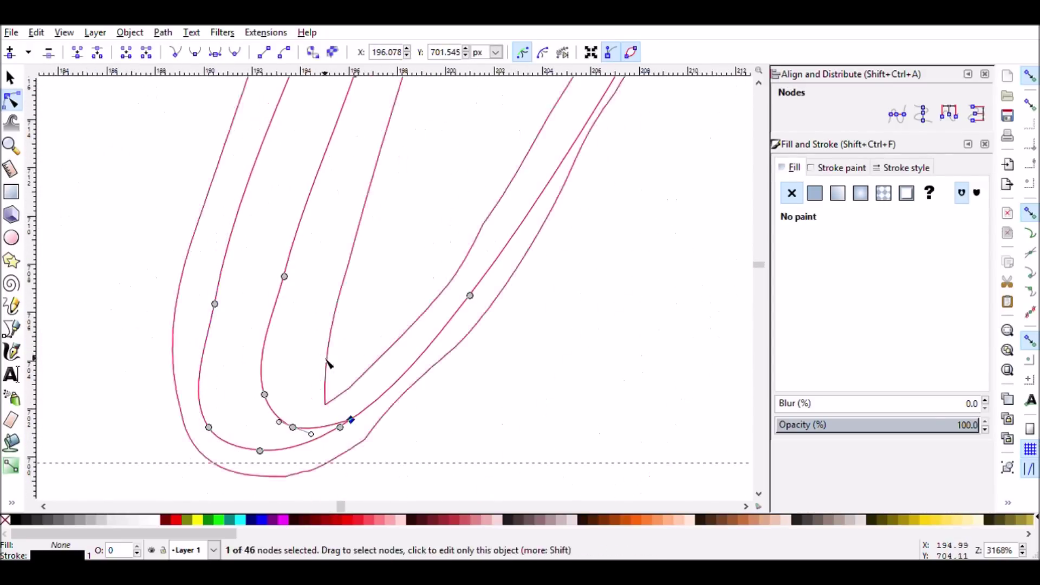
Start a path at the tip of the first g's exit stroke and trace down it toward the descender loop
scroll(328, 374, down, 4)
mouse_move(345, 506)
mouse_down()
mouse_move(372, 505)
mouse_move(357, 505)
mouse_up()
scroll(397, 369, down, 3)
scroll(397, 368, up, 2)
key(b)
click(499, 178)
click(477, 217)
click(448, 253)
click(340, 333)
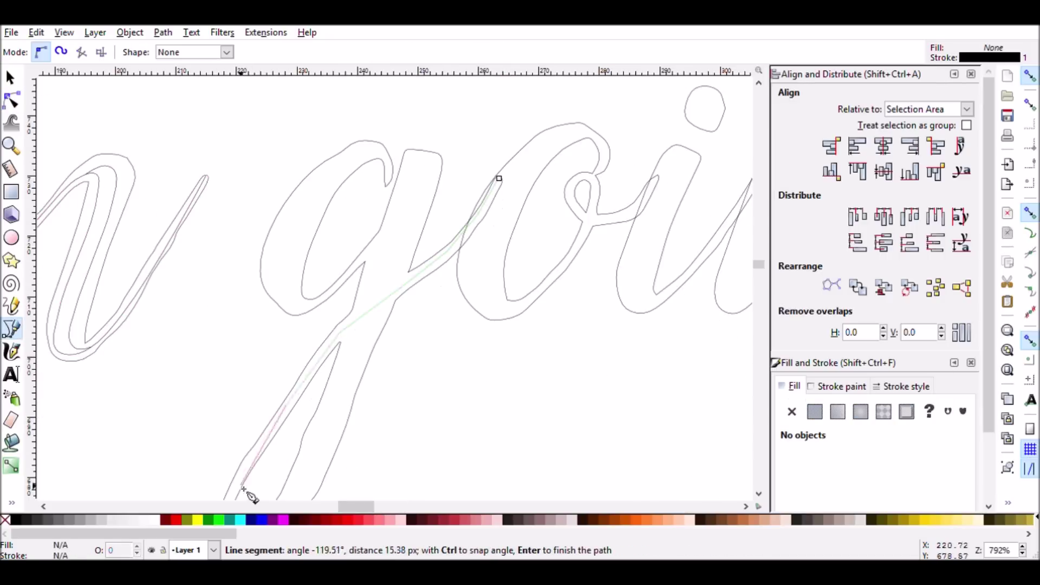
Continue the g's path from the stem's top down and around the inner side of the bowl to its upper end
click(413, 105)
click(375, 189)
click(321, 239)
click(295, 240)
click(292, 210)
click(316, 153)
click(355, 99)
click(391, 107)
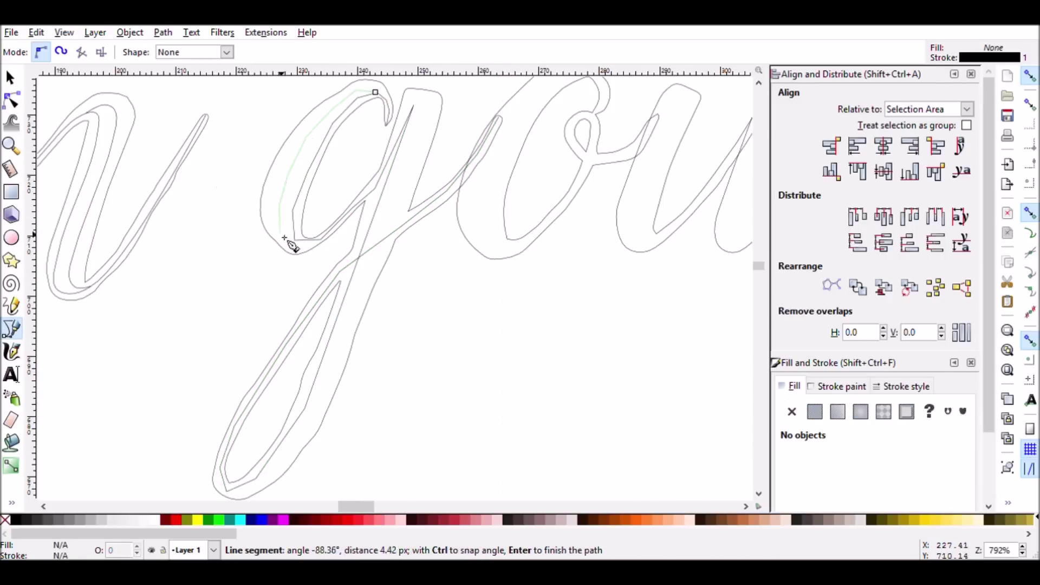
Trace the g's second stem line down the descender and around to the bottom of the loop
click(309, 424)
click(278, 469)
click(255, 487)
click(238, 491)
click(227, 492)
Combine the g's traced lines into one path and make its nodes auto-smooth
key(s)
shift+click(340, 118)
click(163, 32)
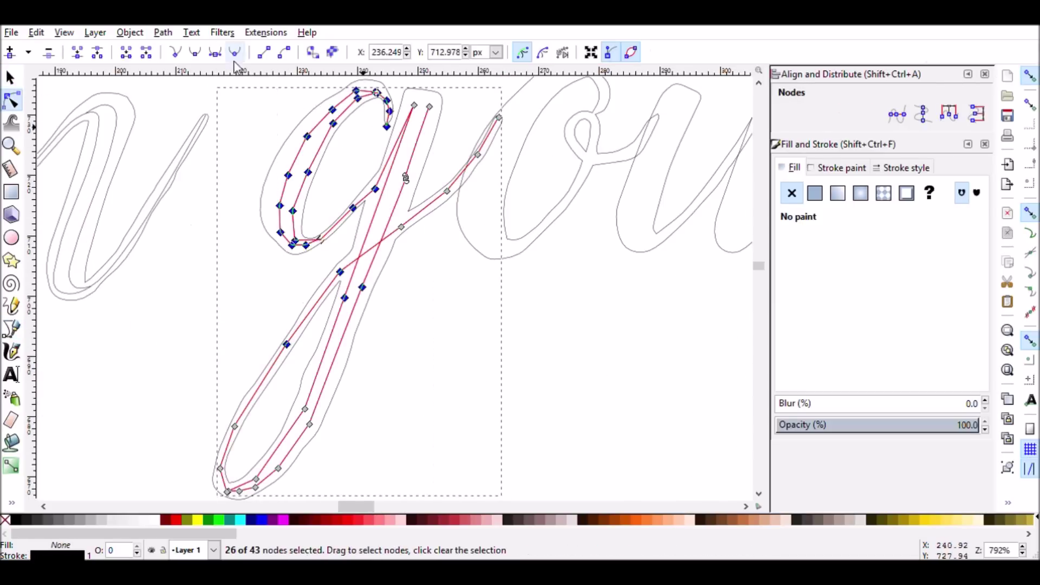
Move nodes around the g's bowl to shape its inner and outer lines evenly within the outline
scroll(313, 153, up, 3)
drag(336, 319, 323, 320)
drag(299, 125, 284, 107)
drag(220, 220, 211, 202)
drag(257, 236, 243, 229)
drag(244, 134, 233, 122)
scroll(260, 163, up, 8)
drag(372, 191, 364, 188)
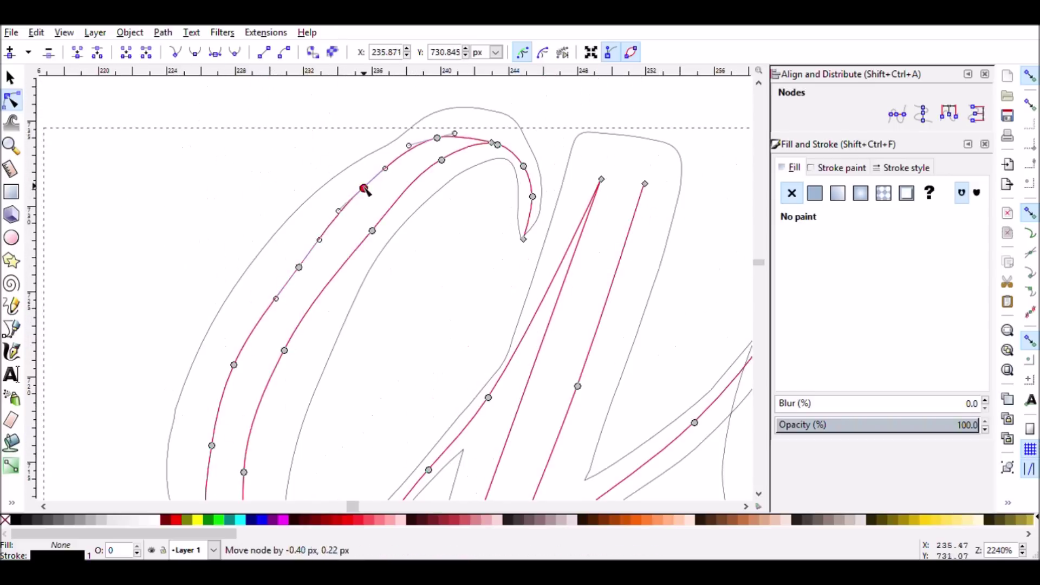
scroll(473, 494, down, 20)
scroll(195, 440, left, 2)
mouse_move(176, 448)
mouse_down()
mouse_move(158, 457)
mouse_move(169, 456)
mouse_up()
scroll(509, 383, down, 4)
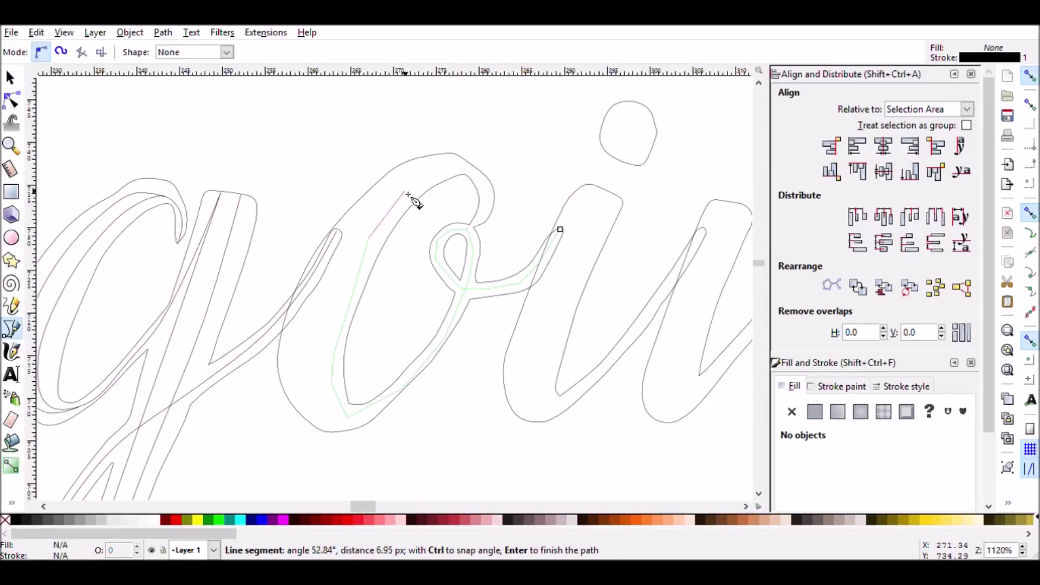
Finish the o's first line and trace its outer line from the top of the bowl around to the bottom
key(Escape)
click(457, 166)
click(424, 164)
click(389, 180)
click(365, 217)
click(333, 261)
click(325, 298)
click(309, 359)
click(316, 396)
click(333, 420)
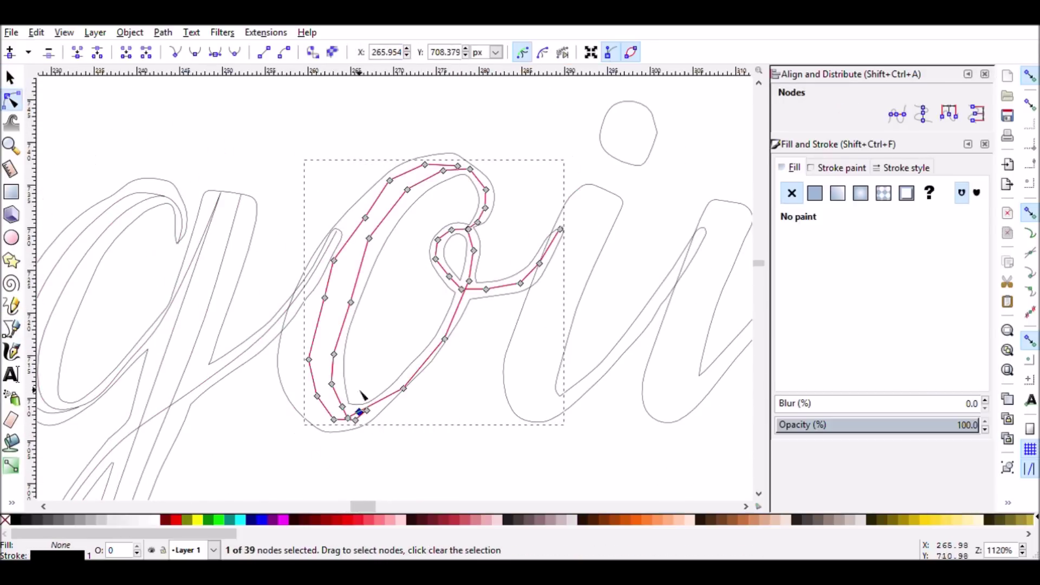
Auto-smooth the combined o path and shift nodes on the bowl's outer, inner and return lines
drag(308, 359, 302, 367)
drag(316, 395, 311, 406)
drag(333, 354, 327, 345)
drag(351, 302, 344, 290)
drag(403, 388, 399, 383)
drag(444, 339, 440, 336)
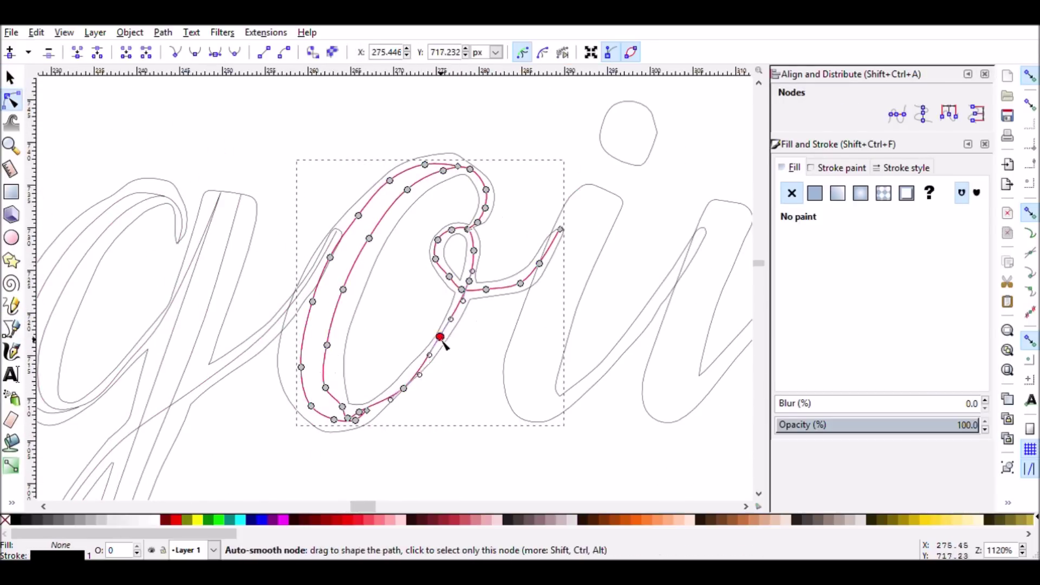
Fine-tune the nodes at the o's bottom curve and at the start of its exit stroke
scroll(369, 416, up, 4)
drag(331, 399, 390, 375)
scroll(550, 423, up, 14)
scroll(550, 424, right, 17)
drag(178, 286, 173, 295)
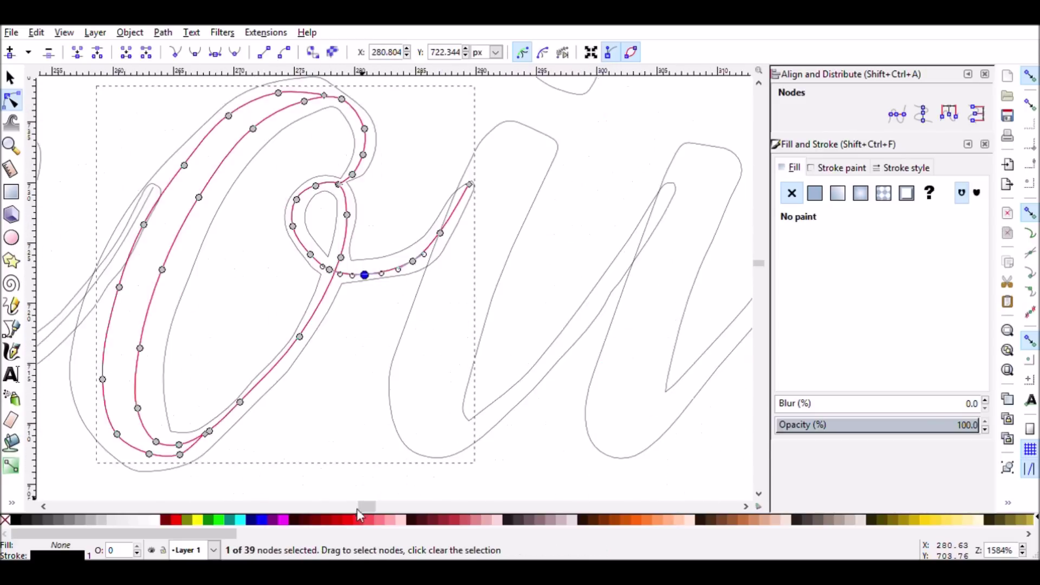
Move the tip node of the g's exit stroke onto the o's outer line to connect the two letters
scroll(357, 509, left, 3)
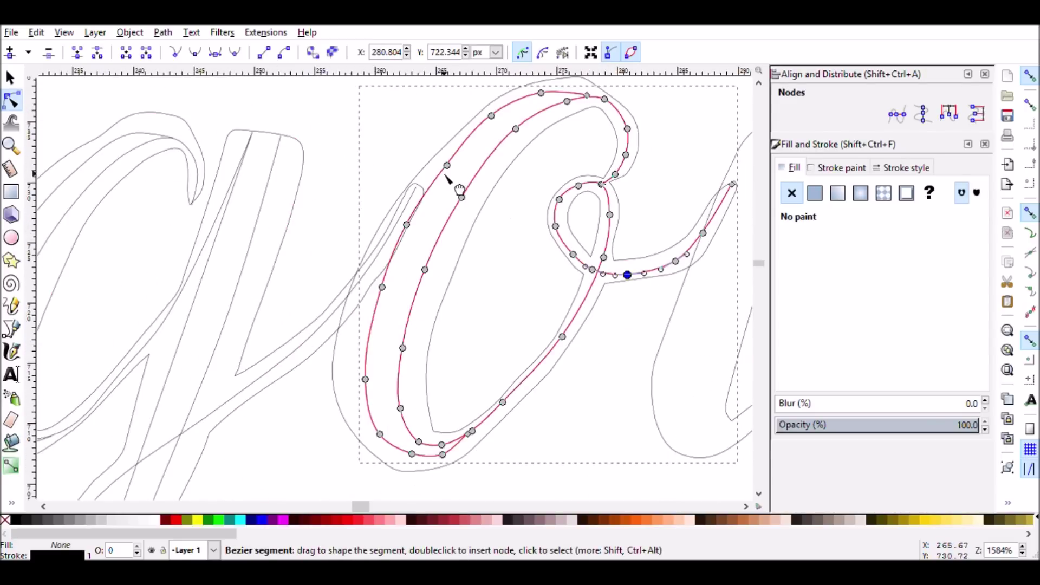
scroll(447, 178, up, 4)
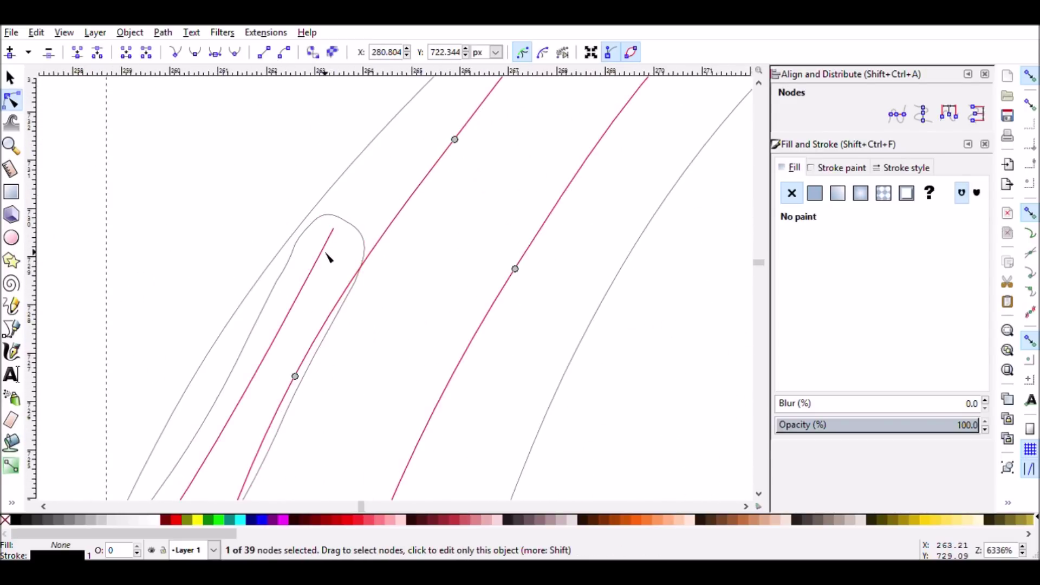
click(327, 255)
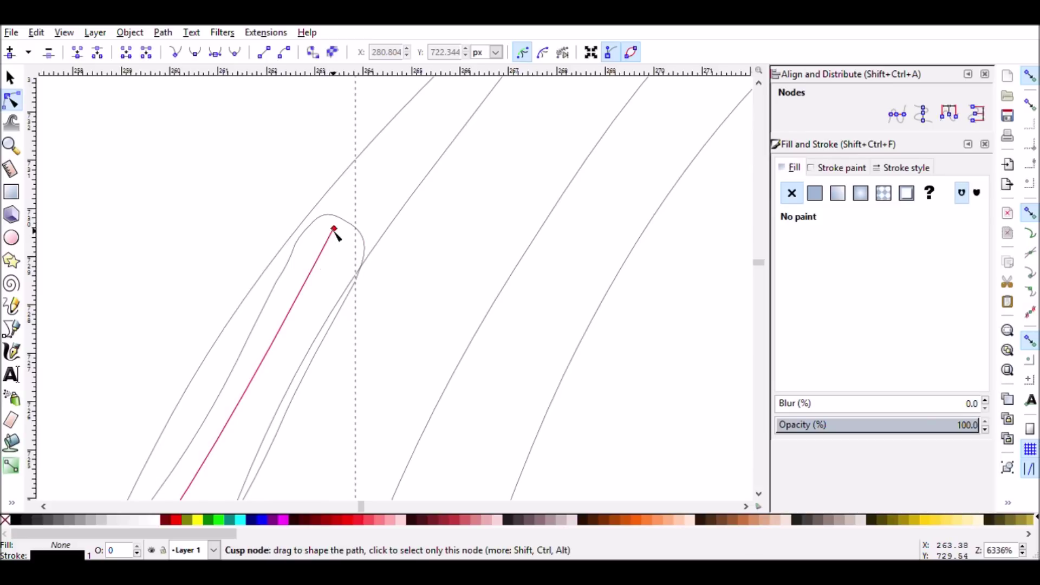
drag(334, 229, 345, 294)
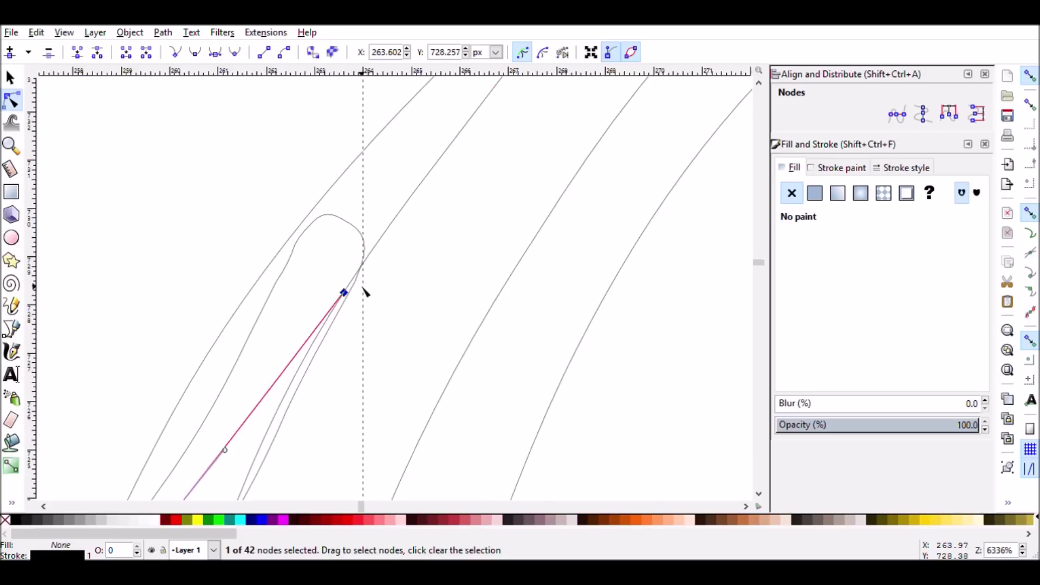
scroll(365, 292, down, 3)
scroll(383, 290, down, 4)
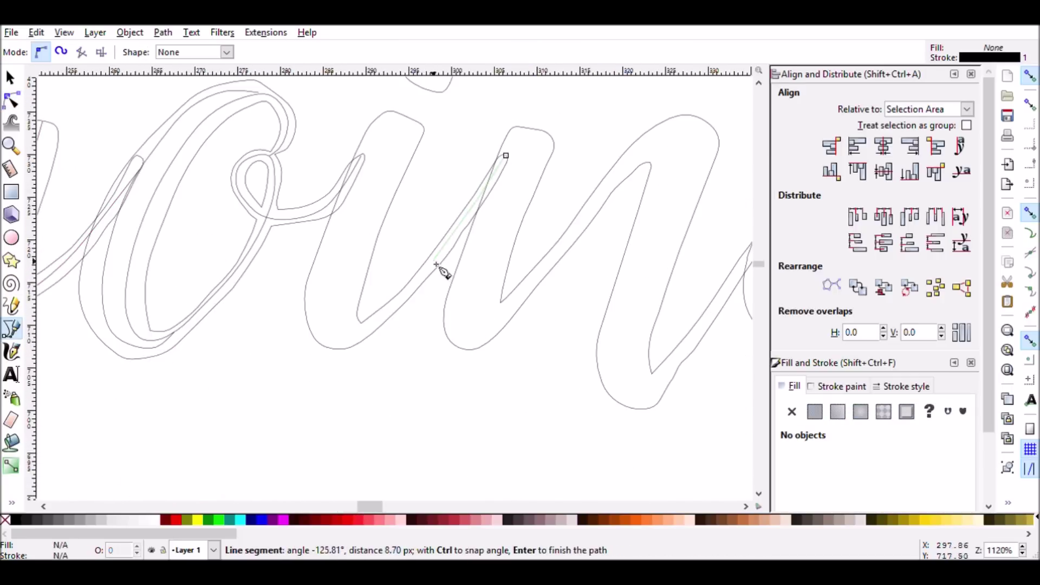
Trace the i from its exit stroke around the bottom to the stem's top, and draw a second line down the stem
click(352, 341)
click(341, 334)
click(385, 180)
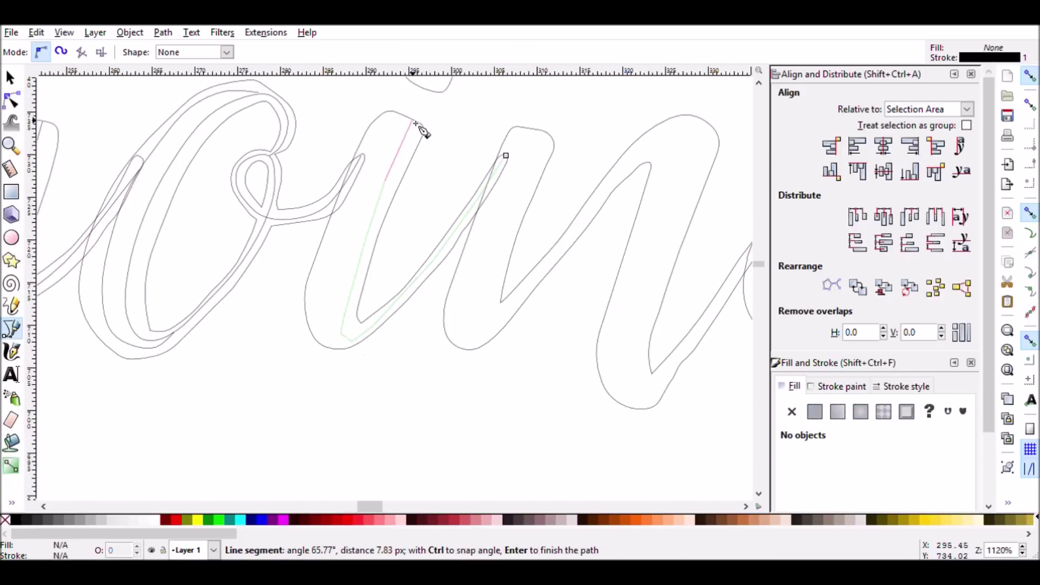
double_click(413, 120)
click(397, 113)
click(330, 275)
click(323, 319)
click(331, 340)
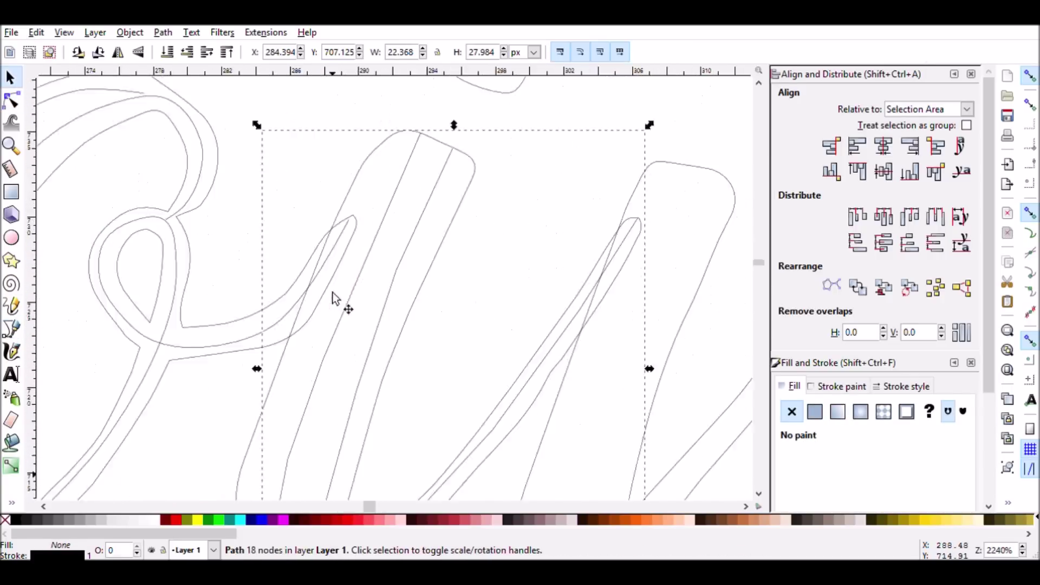
Auto-smooth the i's combined path and adjust the node where its lines meet at the bottom curve
key(n)
scroll(332, 297, down, 2)
scroll(347, 445, up, 3)
drag(305, 423, 336, 407)
scroll(418, 324, down, 4)
scroll(467, 114, up, 2)
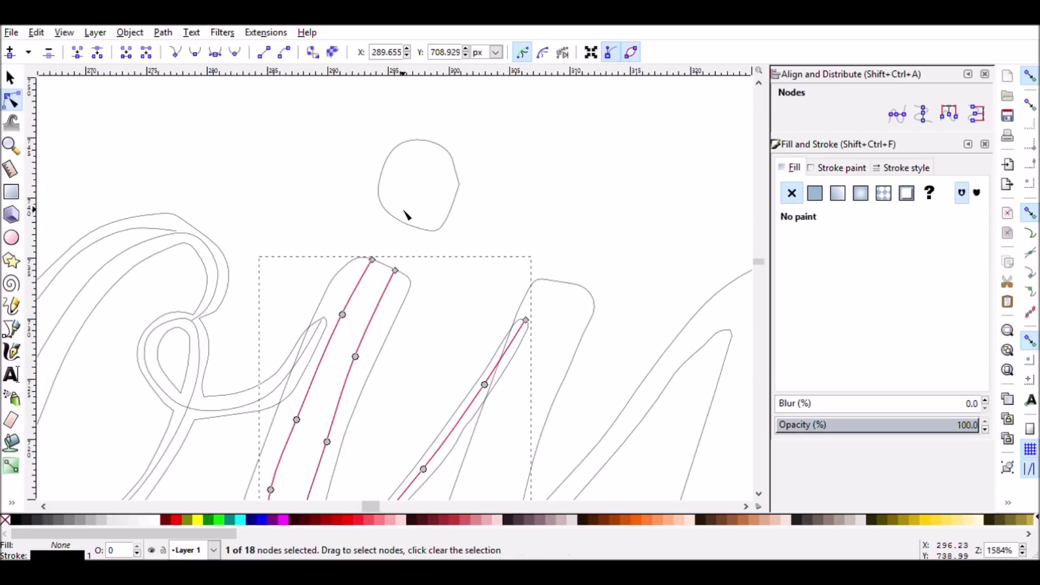
Draw two nested circles about 5.3 px and 2.8 px wide inside the i's dot
click(12, 238)
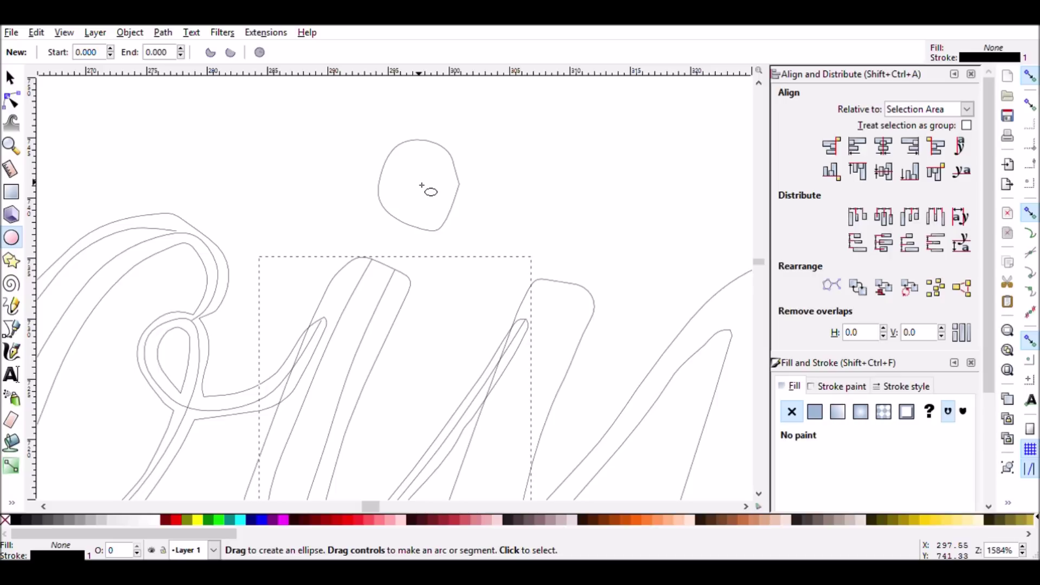
key(ctrl)
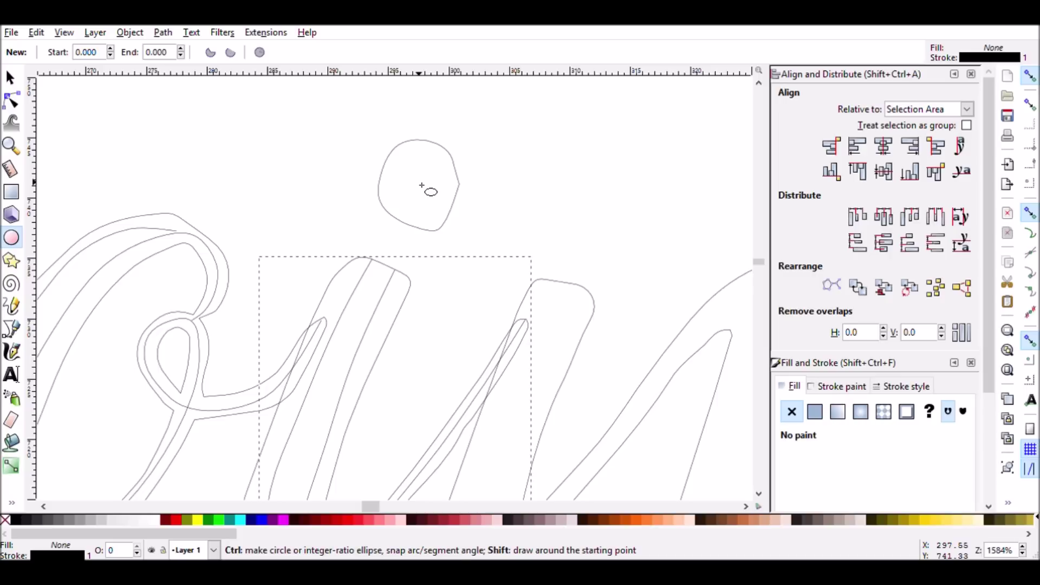
drag(422, 186, 448, 214)
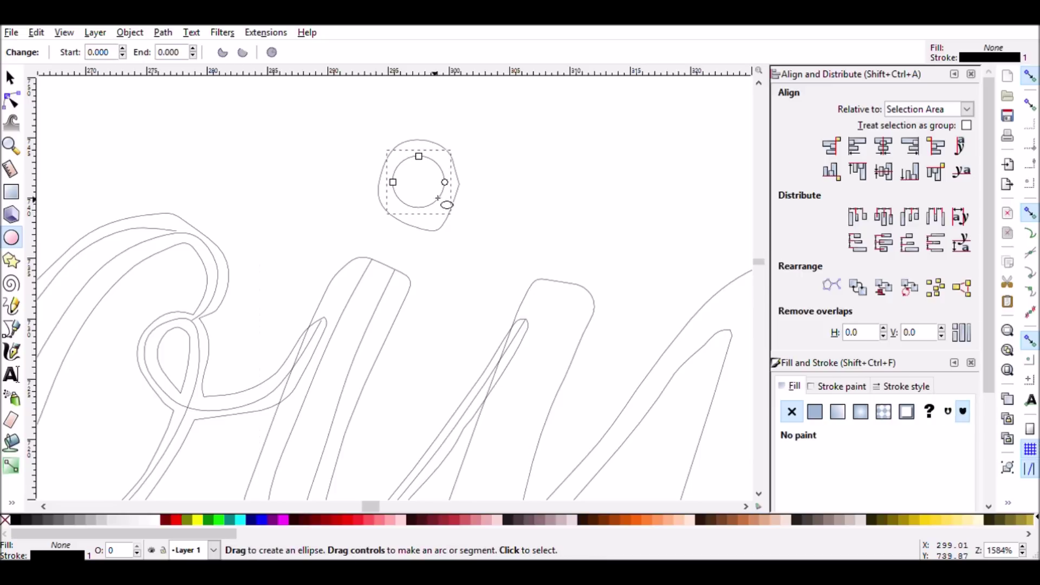
drag(410, 171, 432, 193)
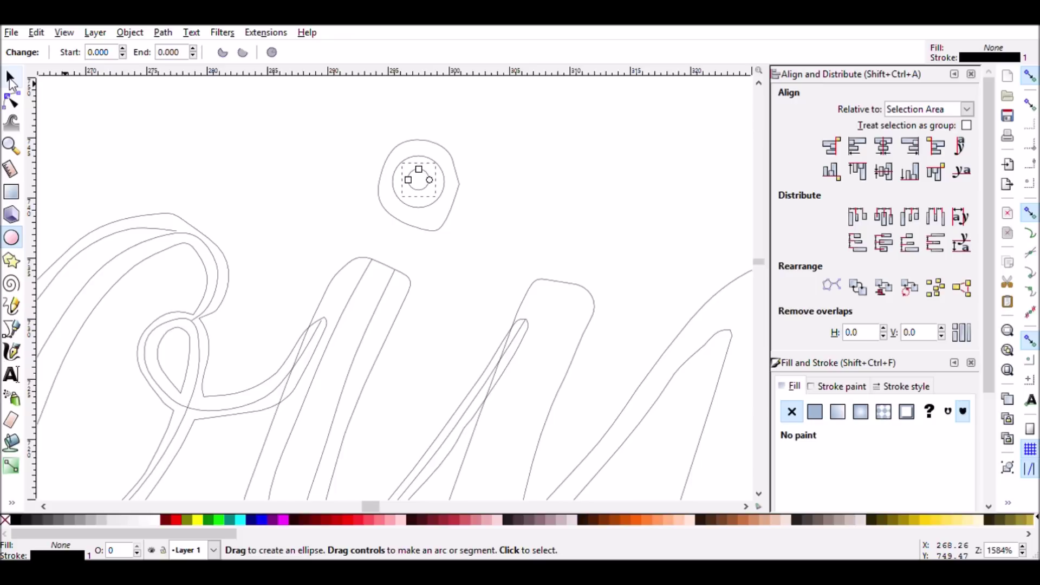
Select both dot circles together with the i's traced path and combine them into one path
click(11, 78)
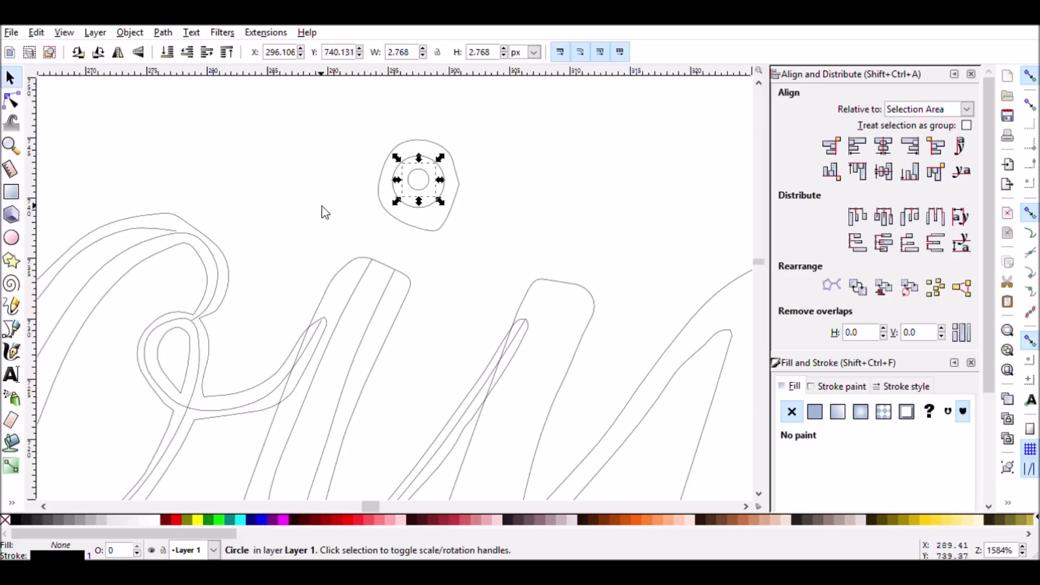
shift+click(431, 208)
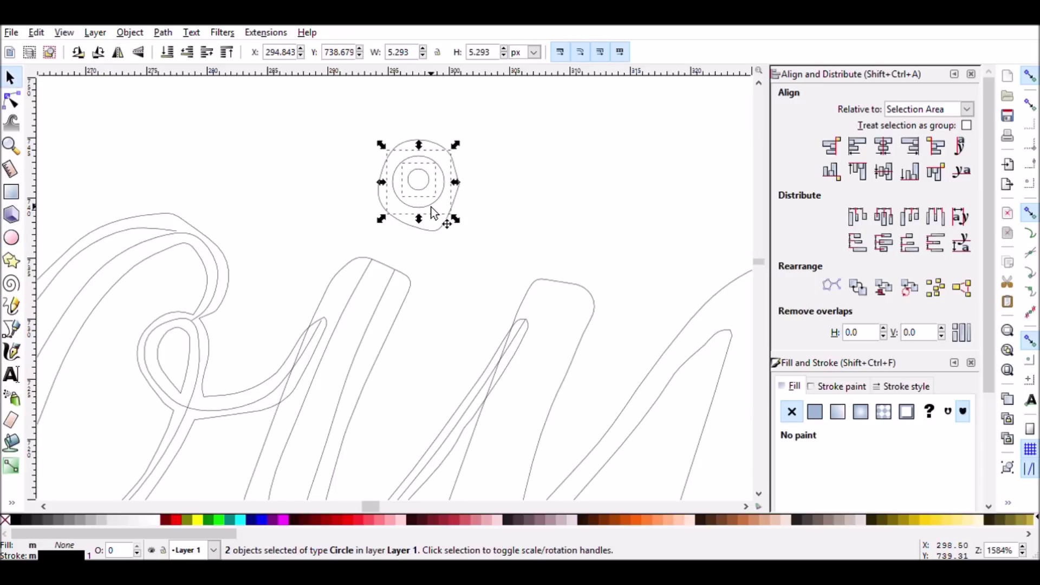
shift+click(389, 291)
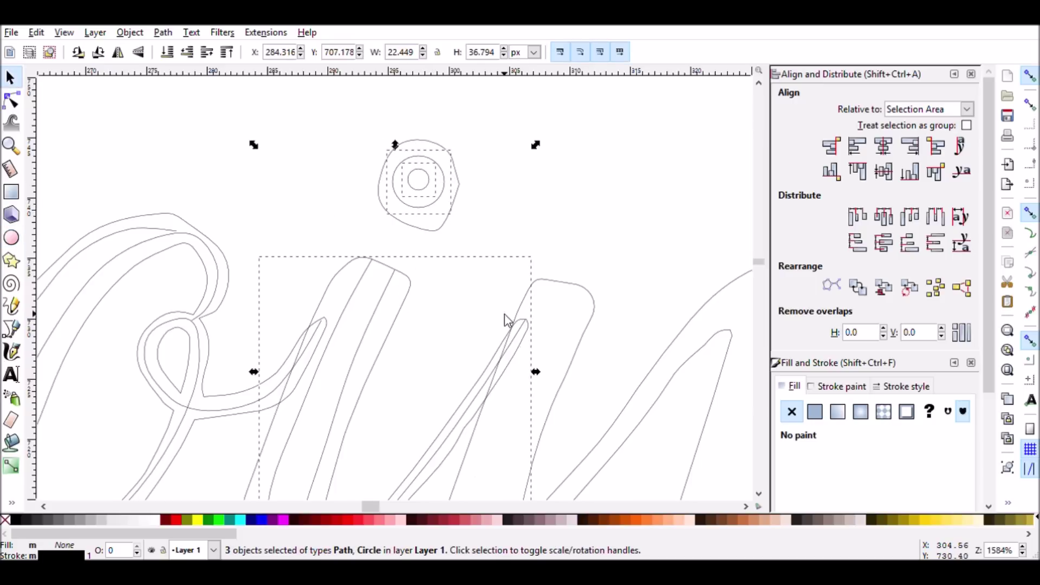
ctrl+click(481, 301)
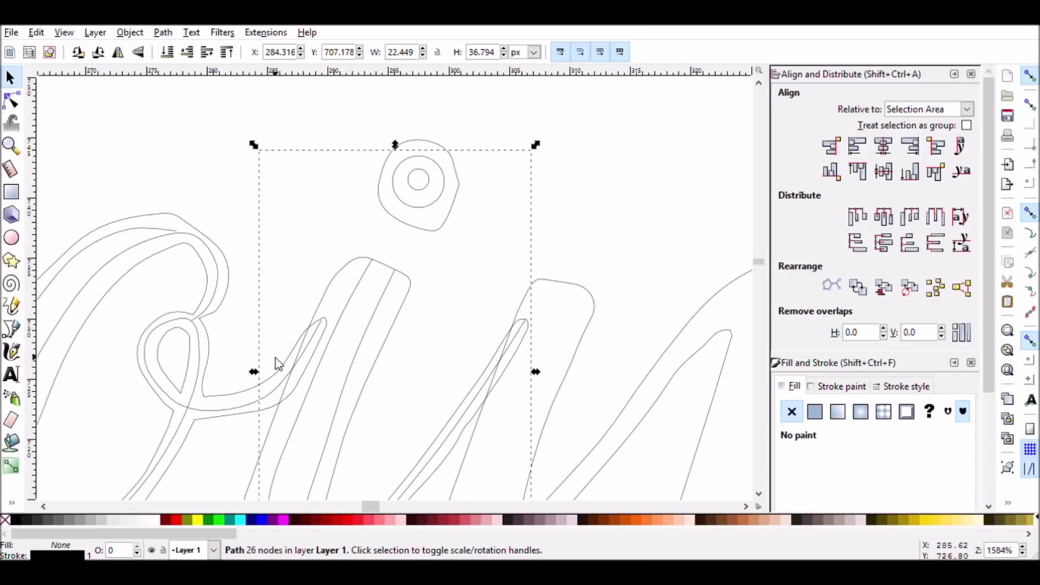
Move the tip node of the o's exit stroke onto the i's first stem line to connect the letters
key(n)
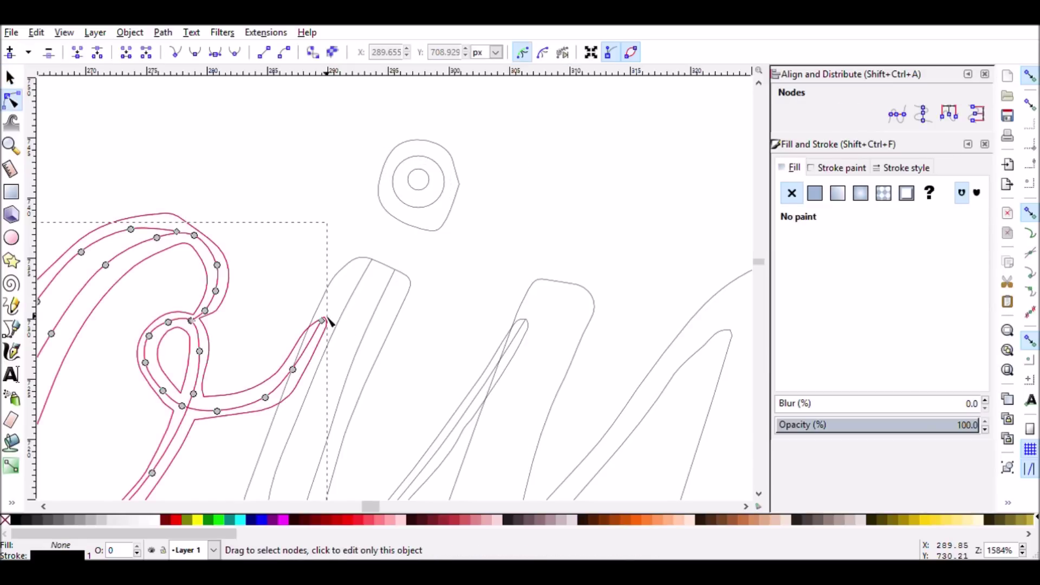
drag(328, 324, 340, 327)
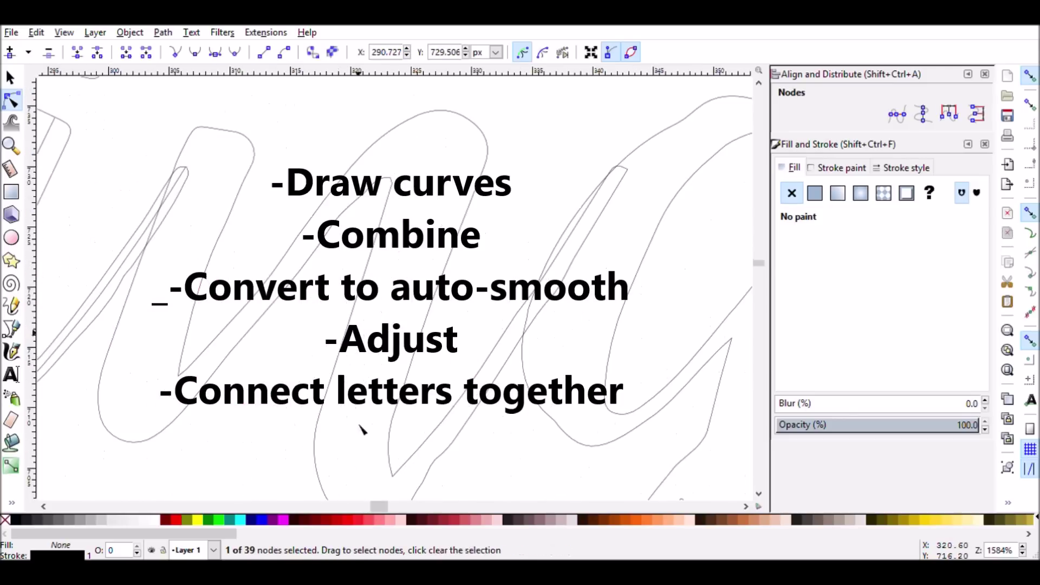
Trace Bezier lines inside the n of "going" through its exit stroke, arch and both sides of the first stem
key(b)
click(619, 168)
click(416, 96)
click(396, 91)
click(128, 364)
click(119, 310)
scroll(184, 163, up, 4)
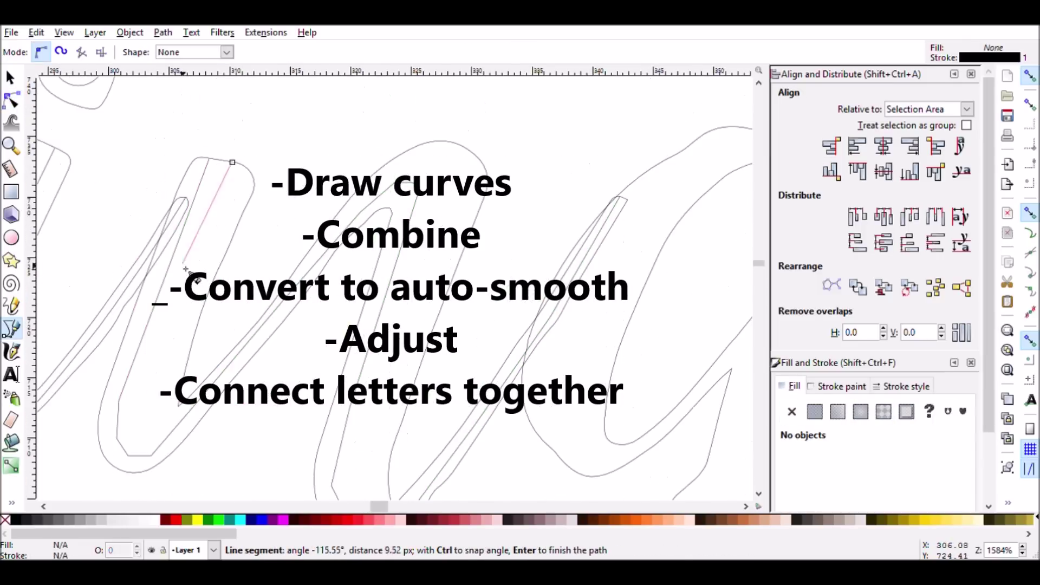
double_click(172, 436)
Trace the remaining line down the n's second stem and turn all its lines into one combined, auto-smoothed path
click(409, 187)
scroll(433, 244, down, 4)
click(385, 427)
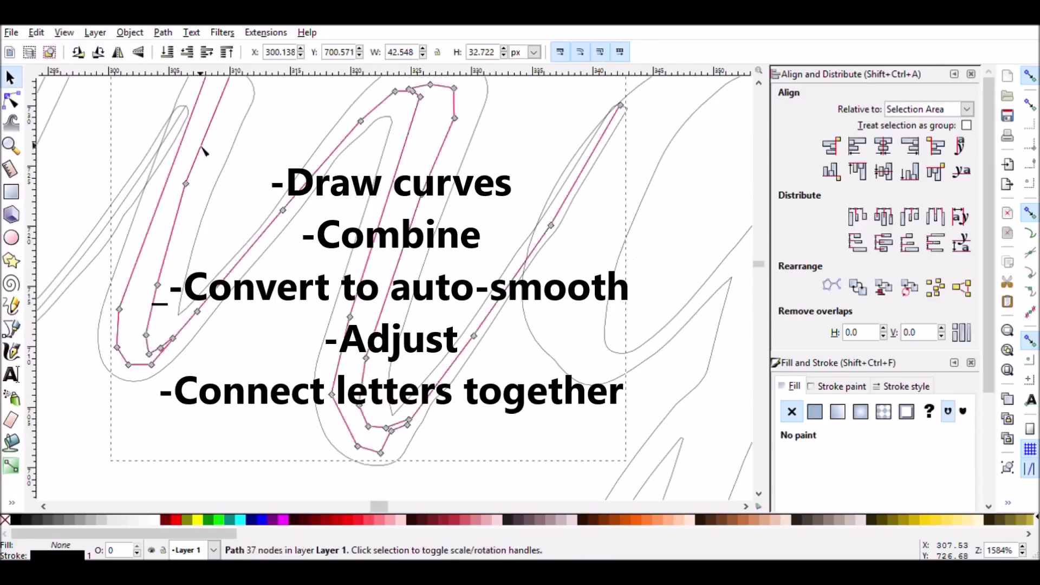
key(n)
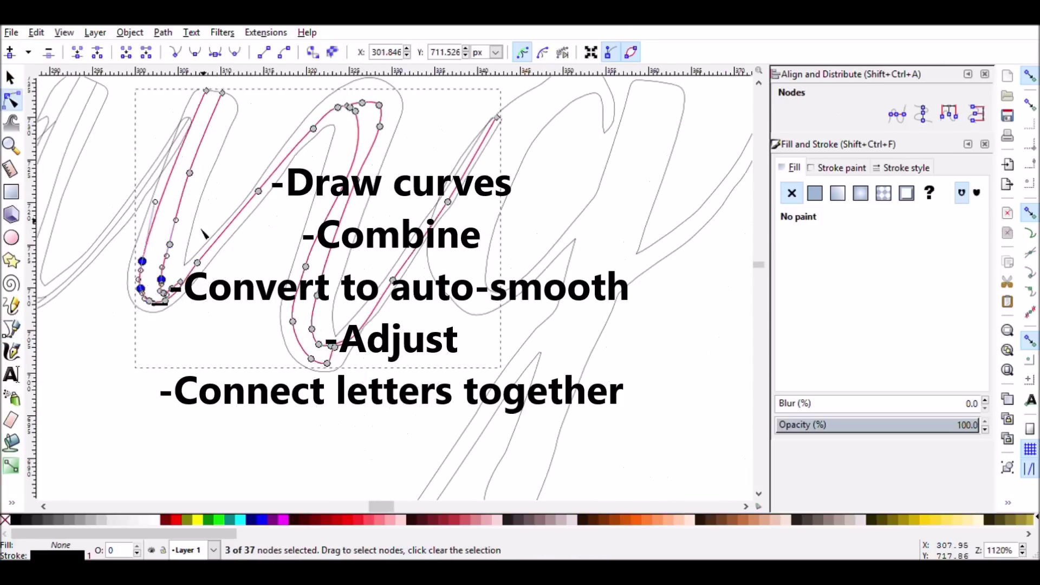
Adjust the n's nodes along its stems and at the bottom of the second stem to even out the curves
scroll(121, 402, up, 1)
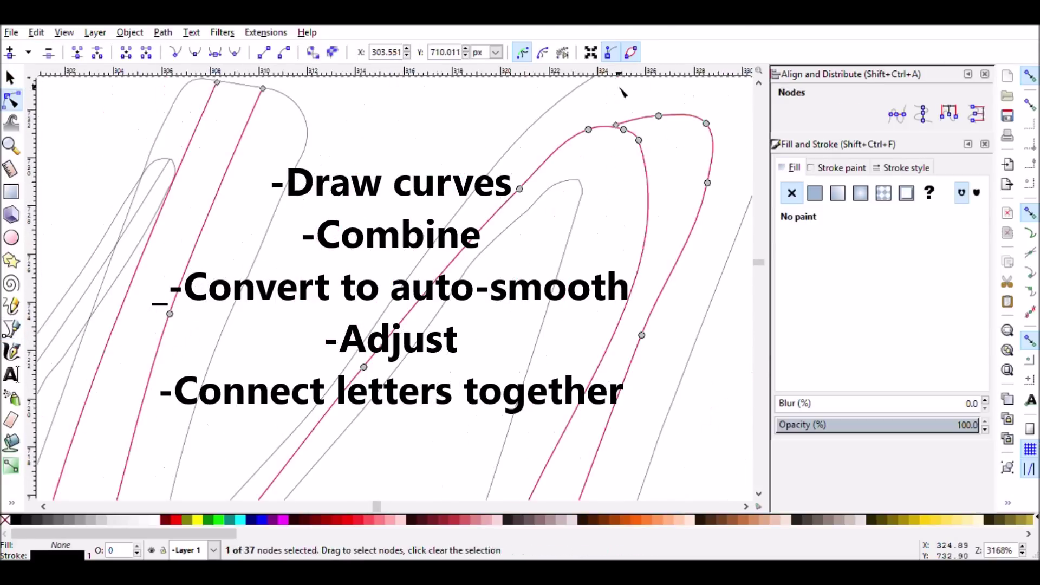
drag(638, 140, 624, 132)
drag(658, 116, 648, 101)
drag(642, 334, 650, 342)
scroll(633, 319, down, 15)
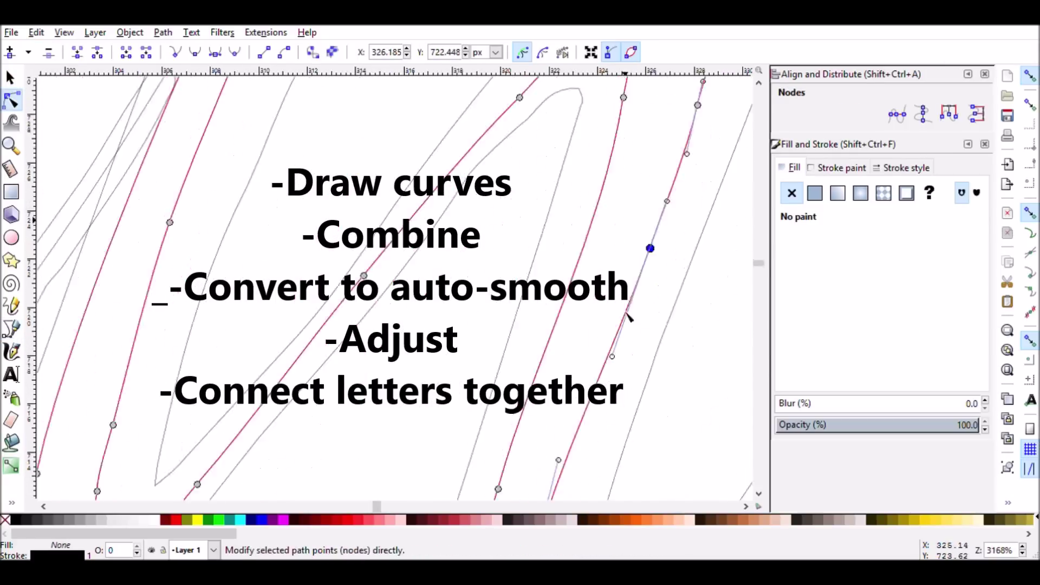
drag(610, 288, 617, 285)
scroll(617, 284, down, 2)
click(582, 324)
Duplicate the traced path of the first g in "going" and place the copy inside the last g
drag(378, 507, 387, 507)
key(minus)
key(minus)
key(minus)
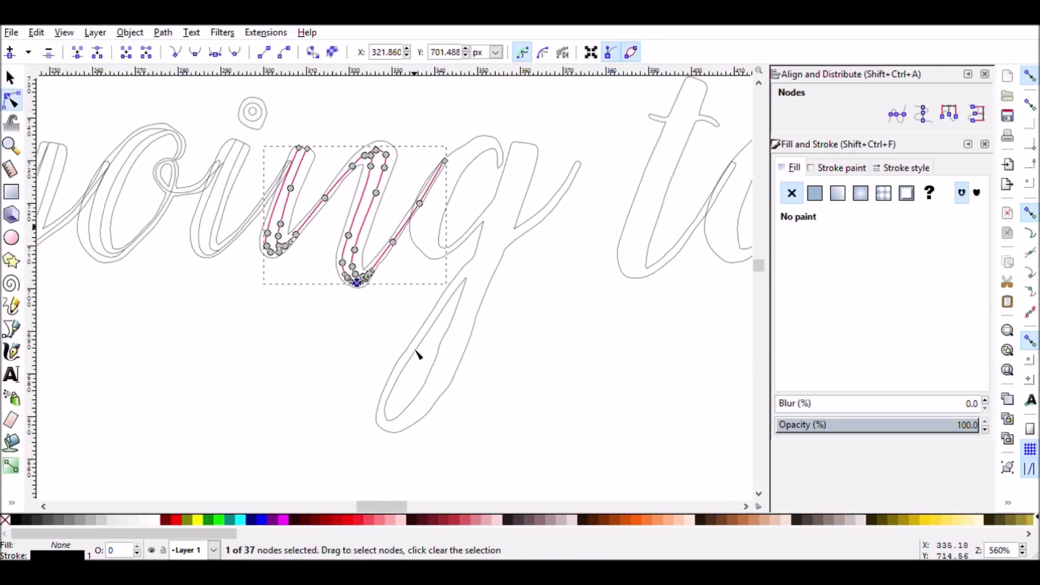
drag(387, 510, 376, 510)
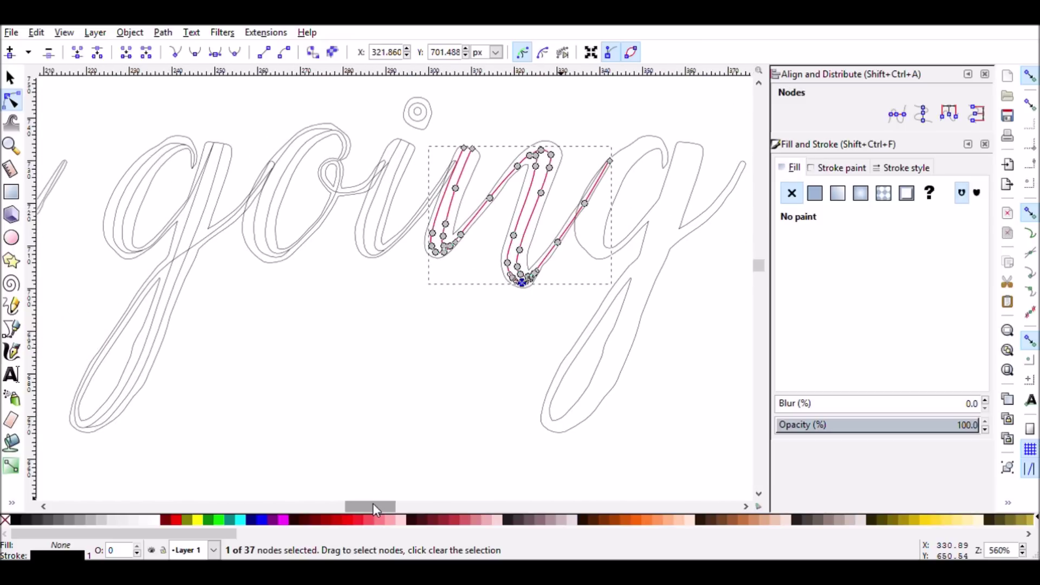
click(11, 75)
click(193, 233)
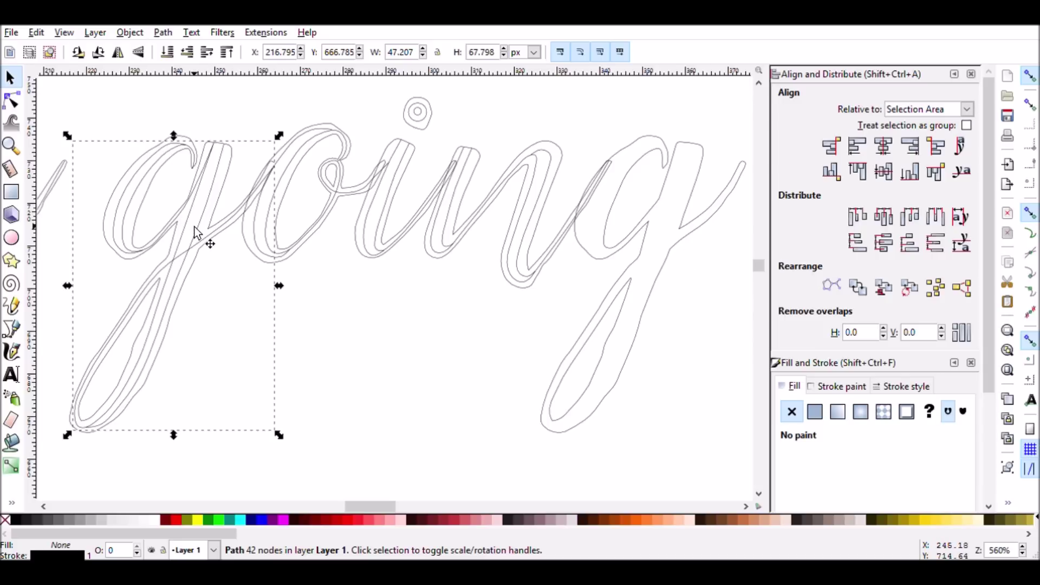
key(ctrl+d)
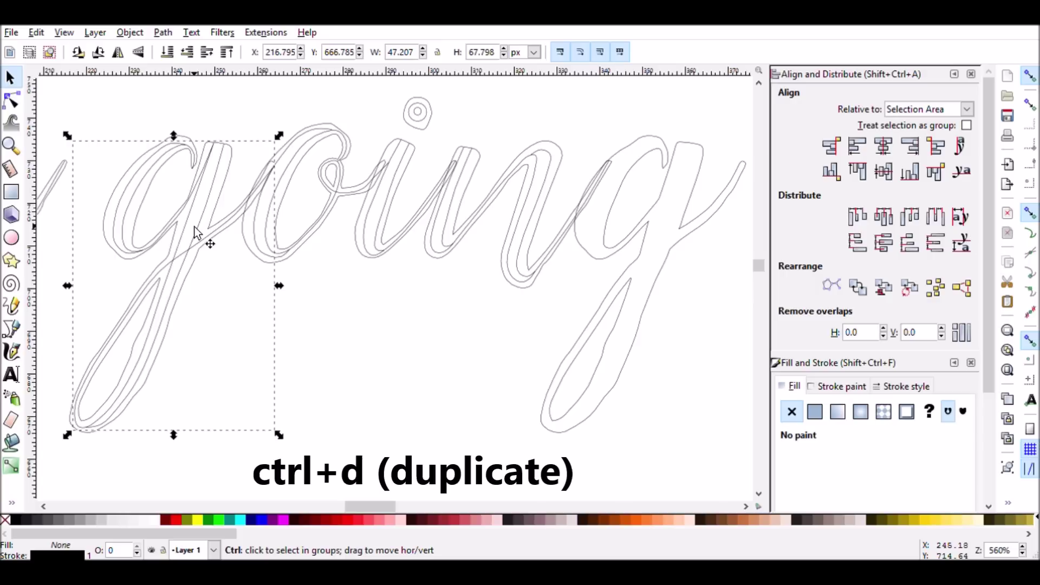
key(ctrl+d)
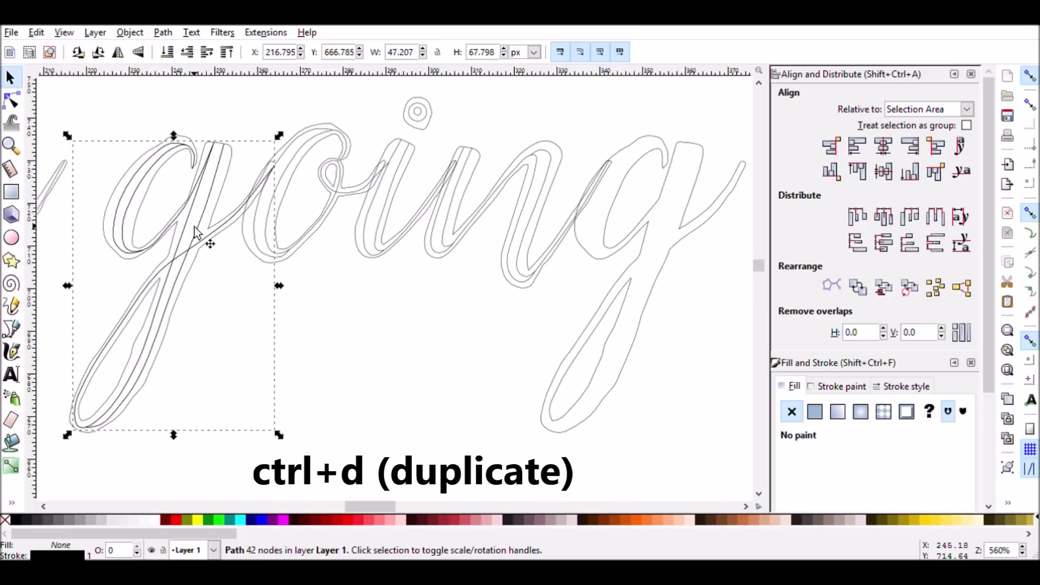
drag(195, 230, 669, 227)
Move the tip node of the n's exit stroke onto the last g's traced line to connect the letters
scroll(534, 251, down, 4)
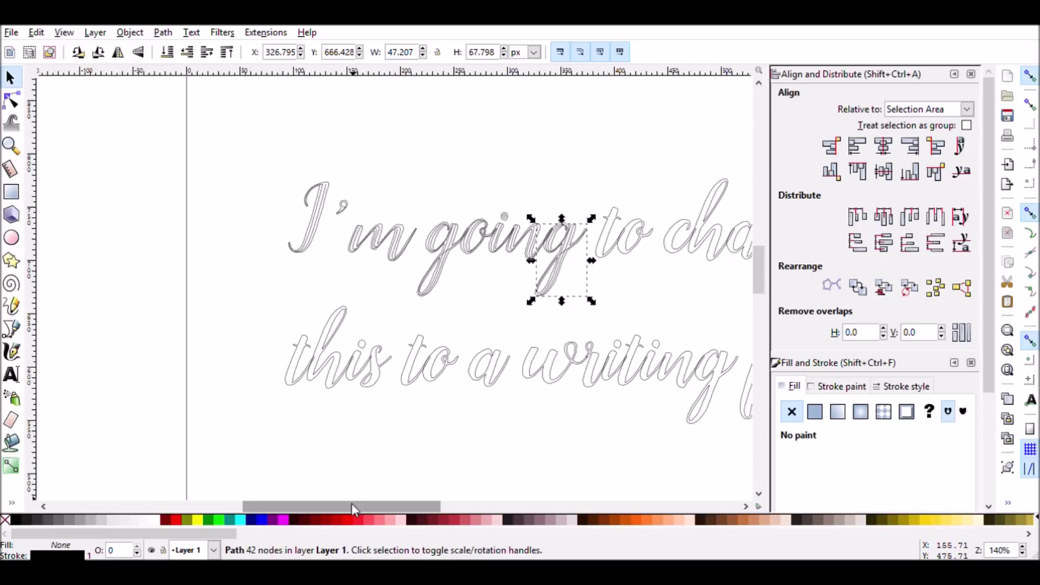
drag(352, 503, 384, 504)
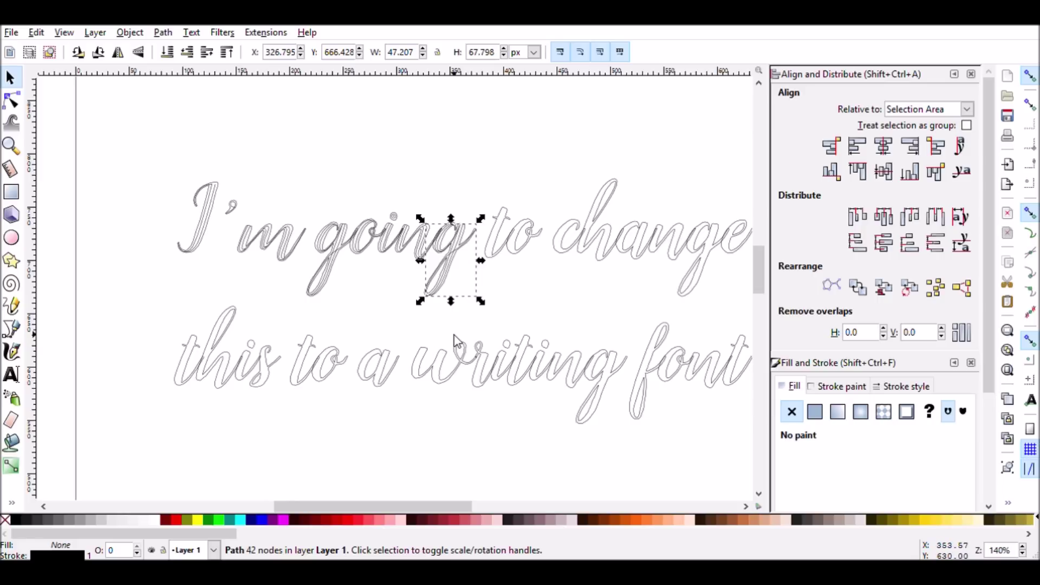
scroll(381, 374, up, 7)
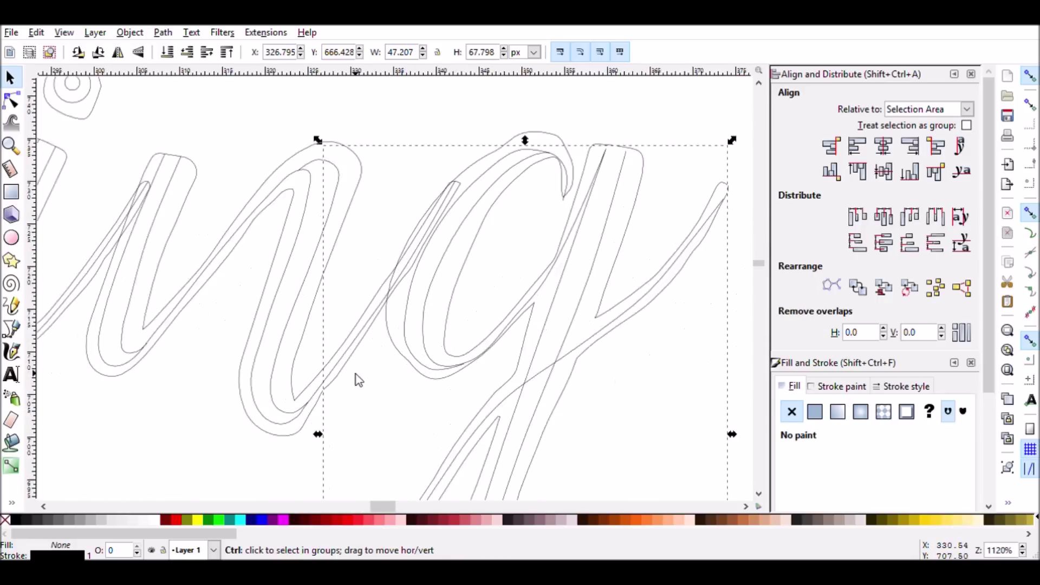
scroll(401, 358, up, 5)
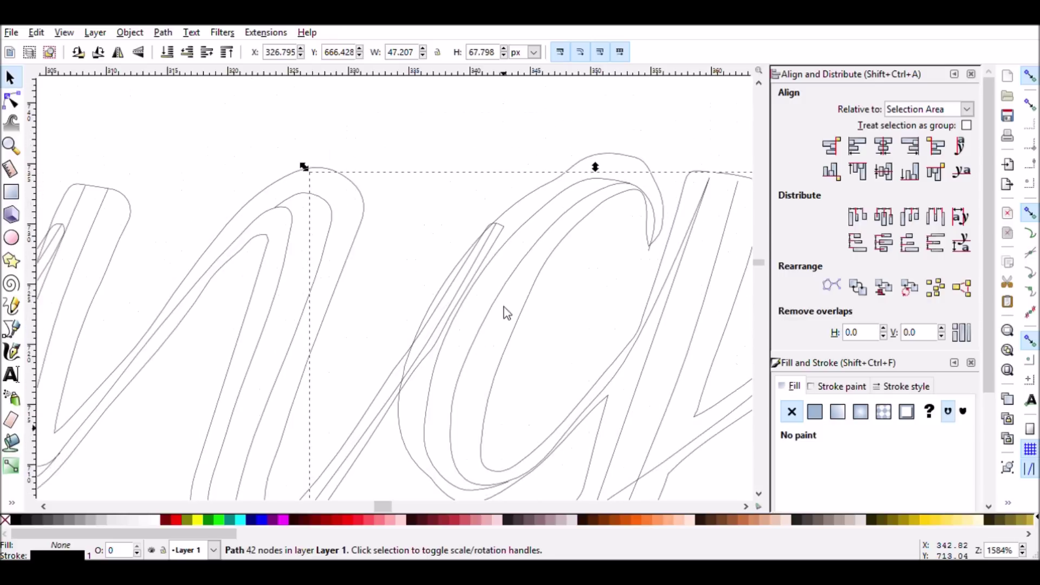
click(484, 254)
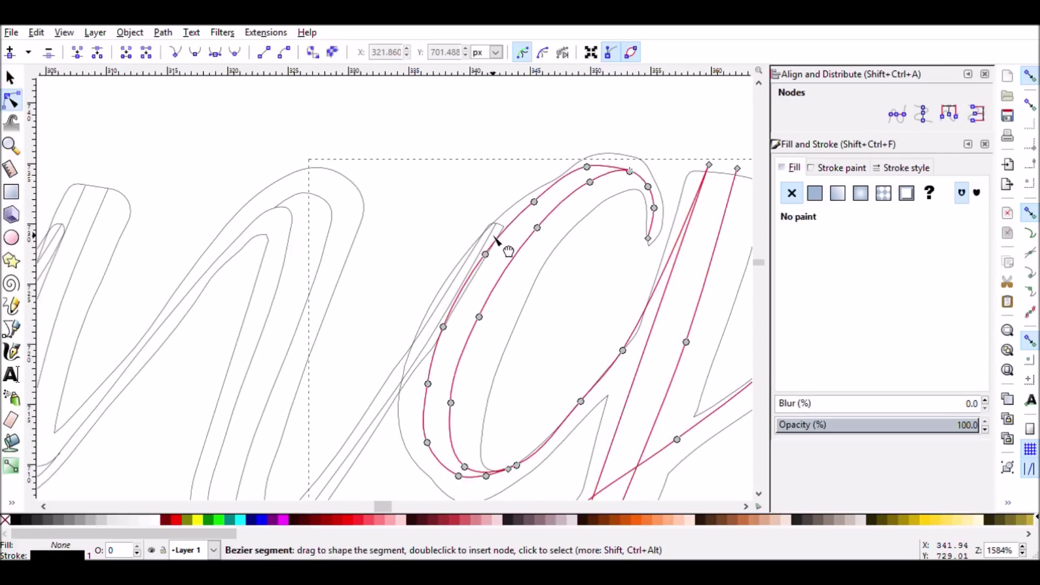
click(343, 455)
drag(497, 223, 497, 239)
Trace a Bezier line inside the t of "to" from its exit stroke's tip around the base and up to the stem's top
drag(382, 506, 407, 505)
click(202, 246)
click(579, 234)
scroll(406, 455, down, 2)
scroll(376, 422, up, 2)
key(b)
click(455, 109)
click(293, 362)
click(199, 421)
scroll(341, 125, down, 1)
double_click(361, 89)
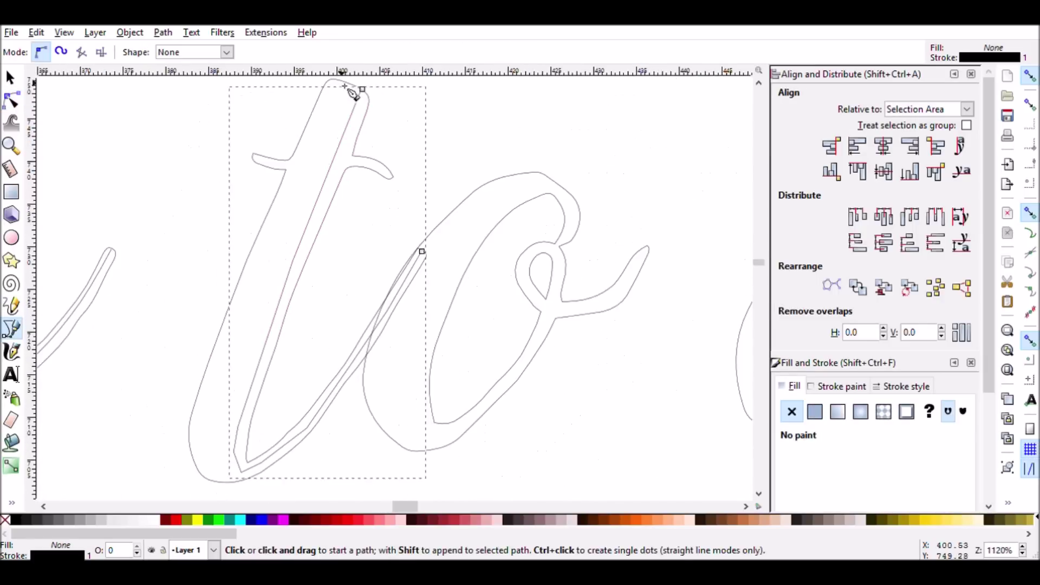
Trace a second line down the t's stem to its base and another line along the crossbar
click(343, 84)
click(228, 476)
double_click(241, 472)
click(253, 156)
double_click(391, 178)
Combine the t's lines into one auto-smoothed path and adjust its nodes near the bottom curve
key(s)
shift+click(348, 133)
key(n)
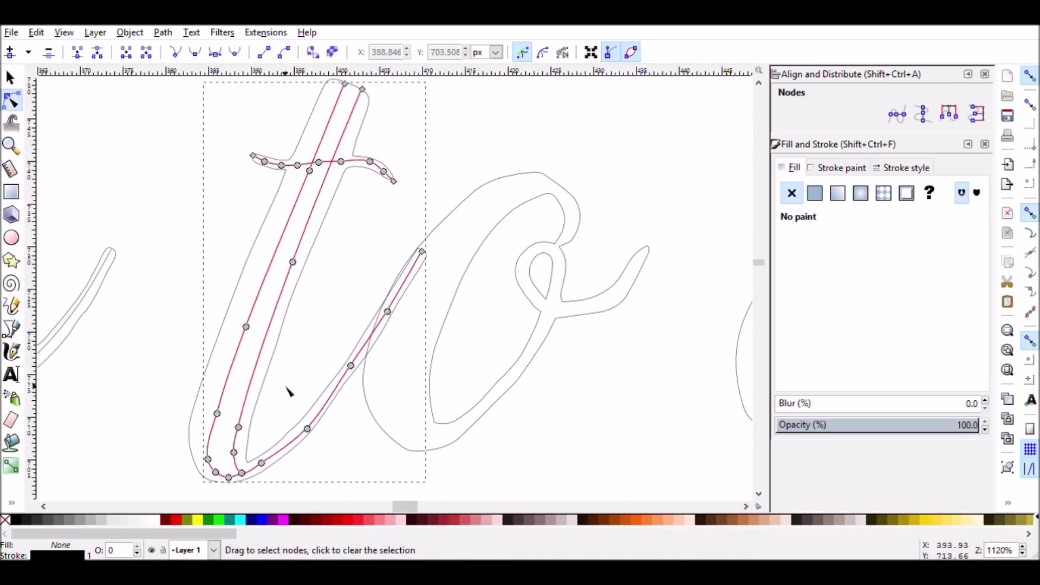
scroll(242, 490, up, 3)
drag(296, 394, 269, 412)
scroll(511, 379, down, 4)
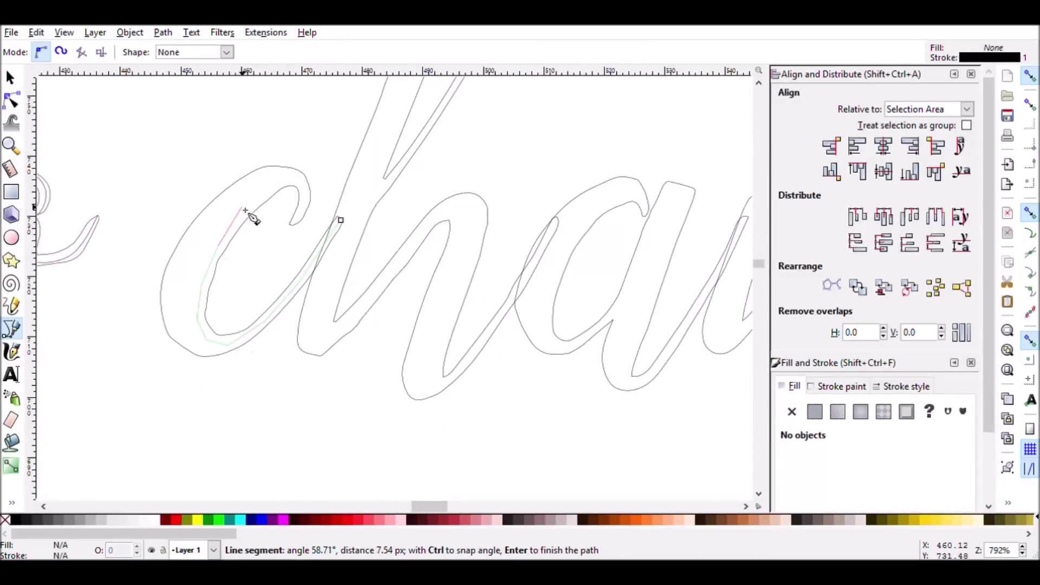
Finish the first Bezier line inside the c of "change" and trace a second line from its top curve to its base
key(Return)
click(289, 176)
click(207, 348)
double_click(228, 345)
Combine the c's traced lines into one auto-smoothed path and adjust the nodes of its upper hook
key(s)
shift+click(221, 235)
key(ctrl+k)
key(n)
scroll(253, 224, up, 3)
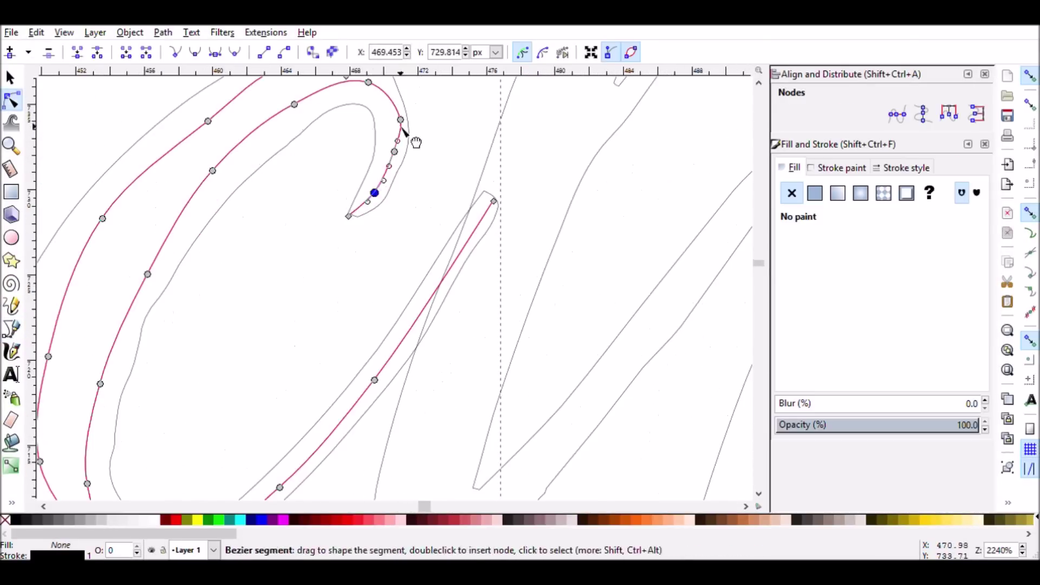
scroll(404, 130, down, 7)
click(118, 408)
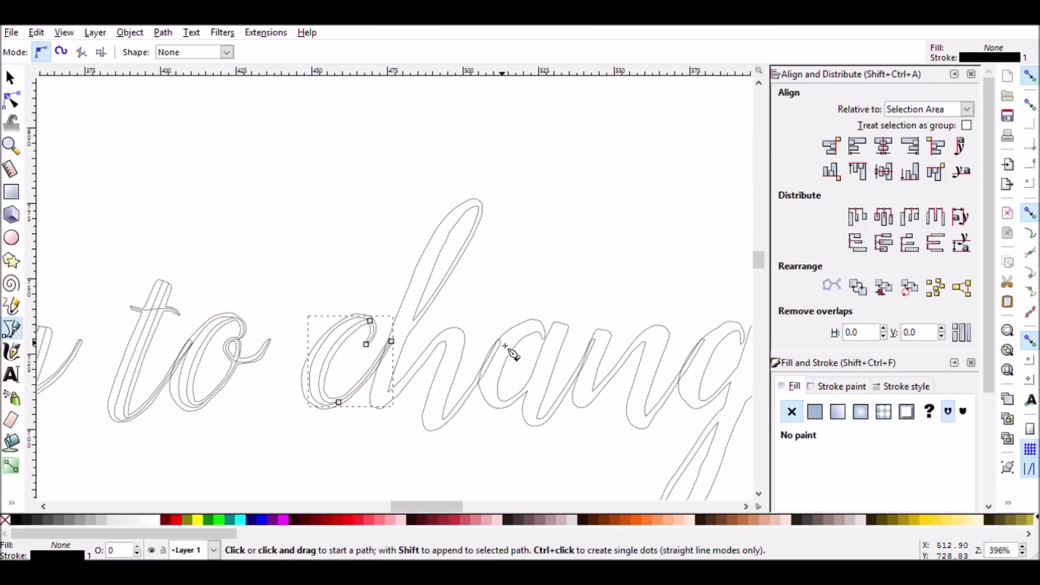
Start a Bezier line at the tip of the h's exit stroke and trace it down to the second stem's base
scroll(510, 351, up, 2)
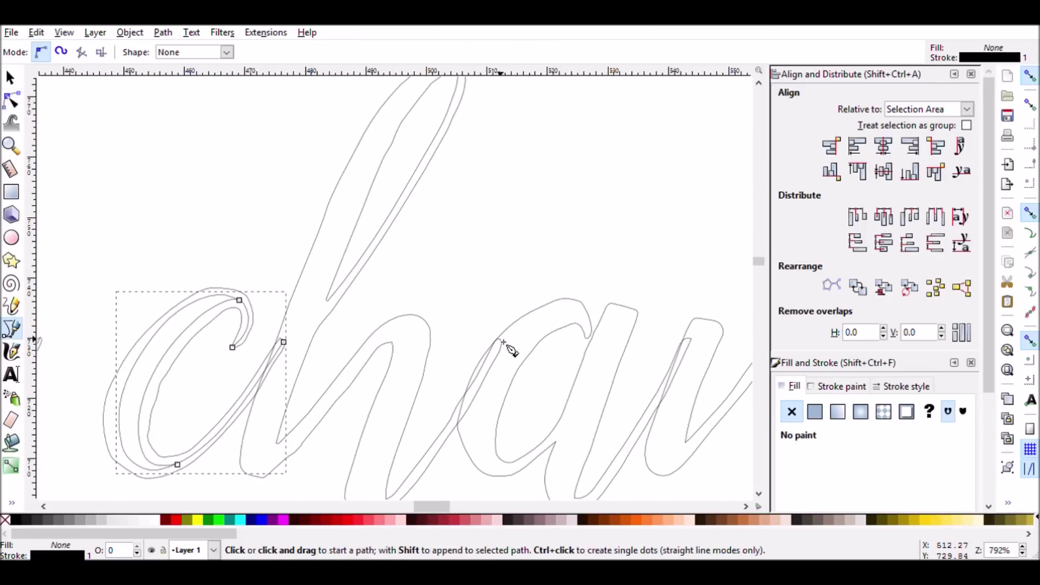
click(500, 340)
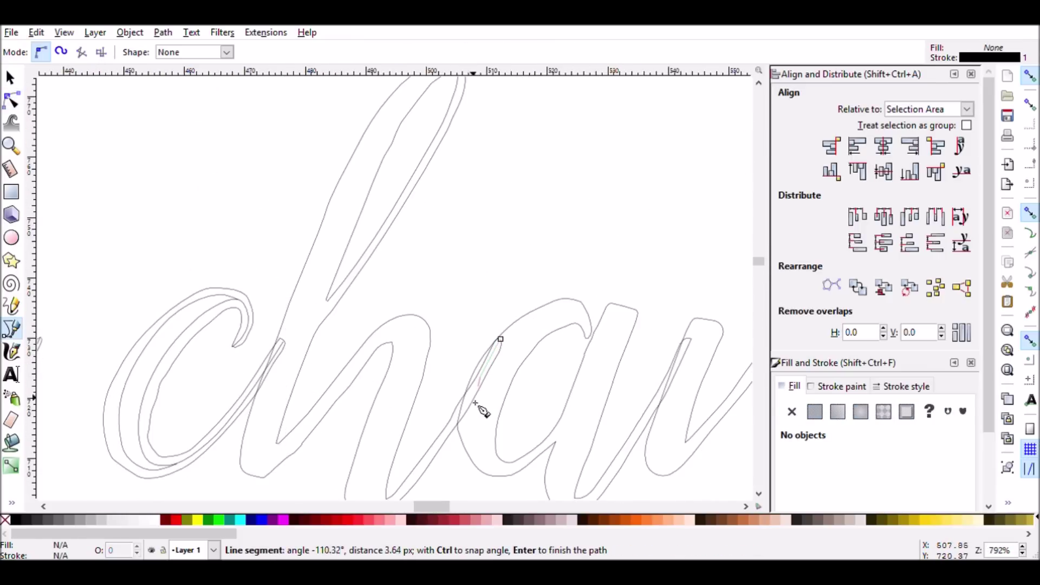
click(454, 436)
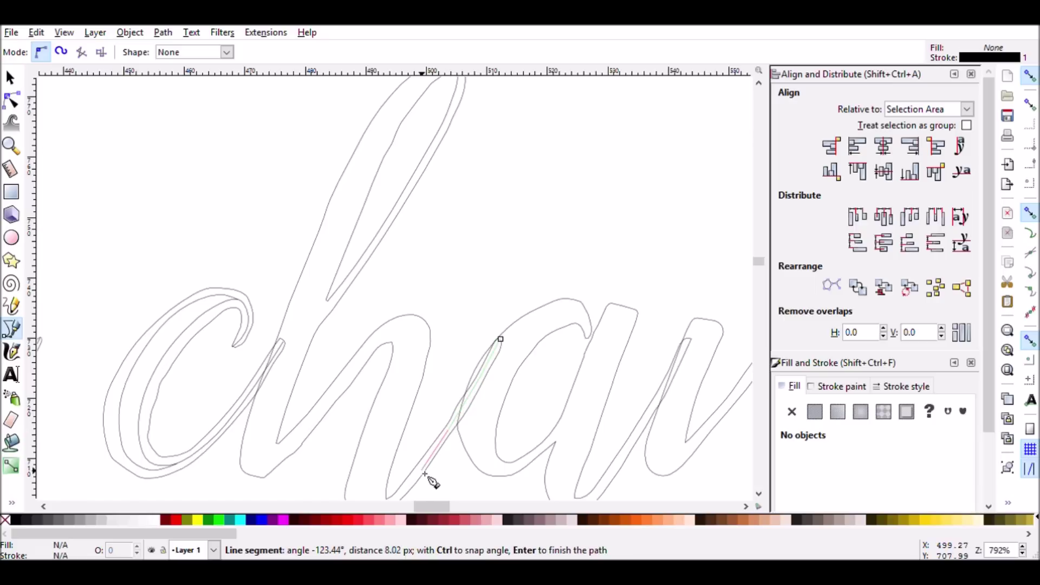
click(403, 497)
scroll(383, 518, down, 3)
scroll(398, 466, down, 3)
scroll(397, 467, down, 1)
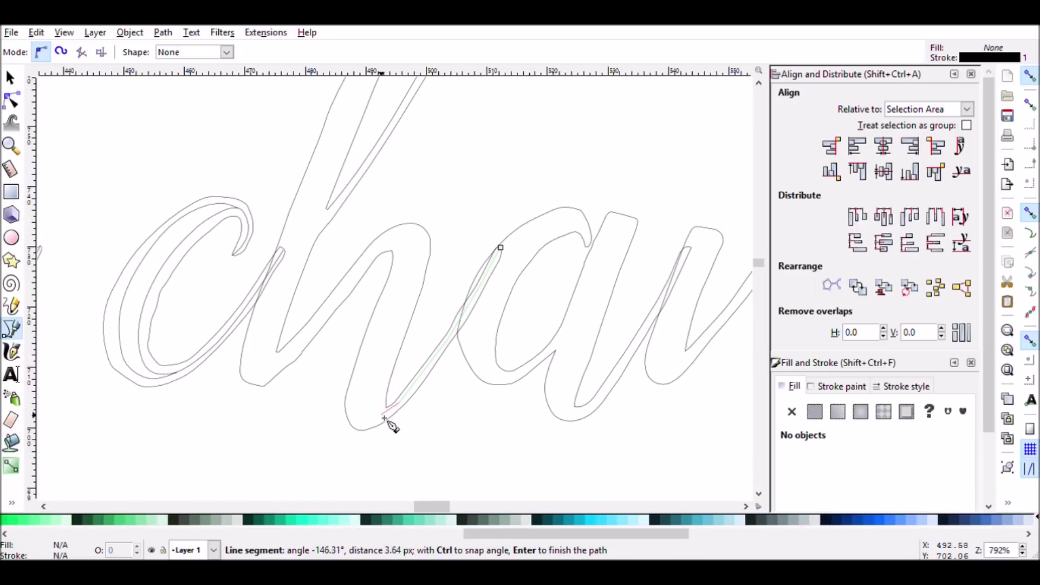
click(358, 422)
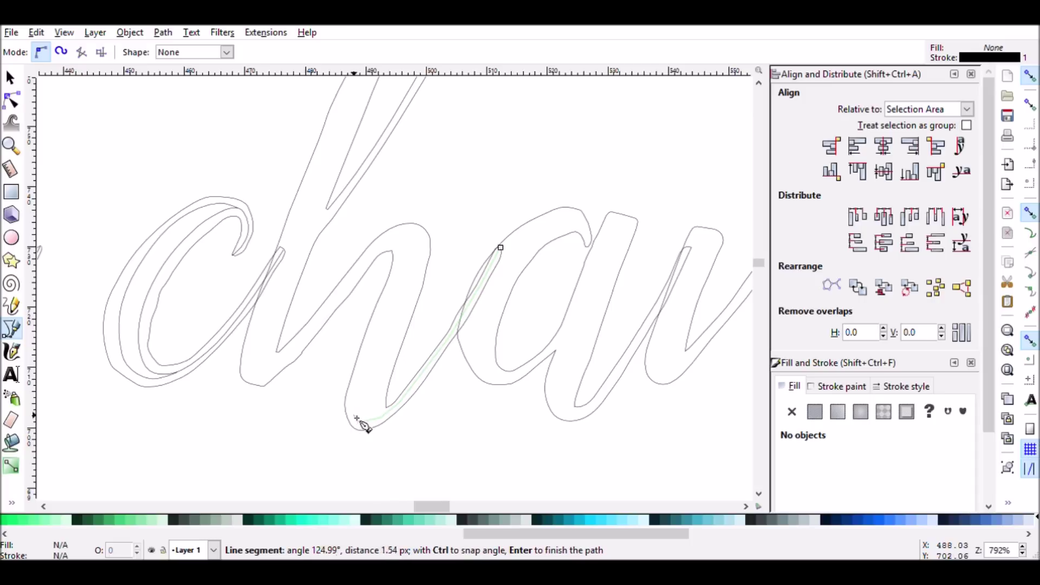
Continue the line up the h's second stem, over the arch and down towards the first stem's base
click(356, 379)
click(385, 306)
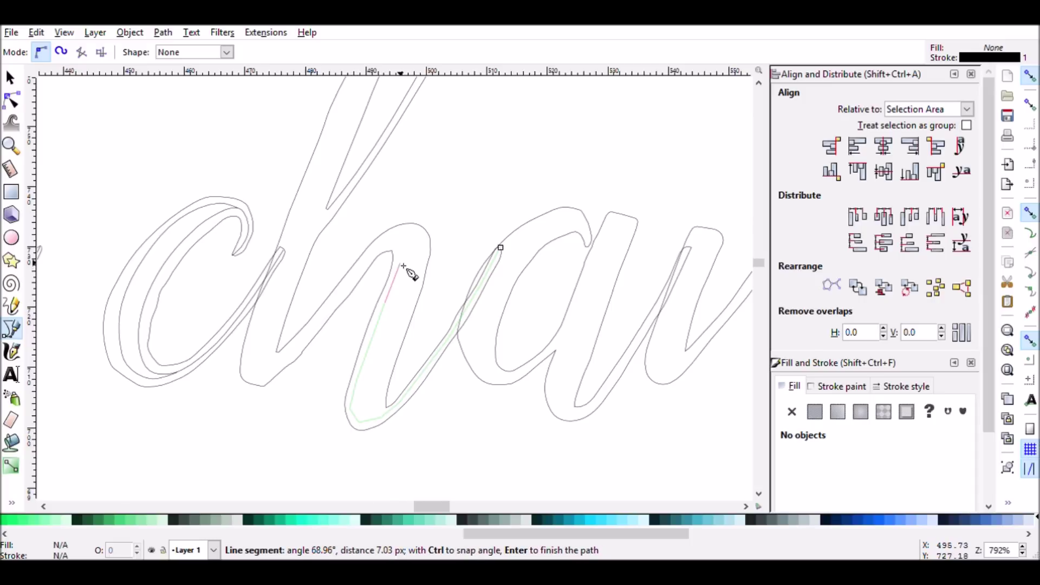
click(403, 246)
click(382, 246)
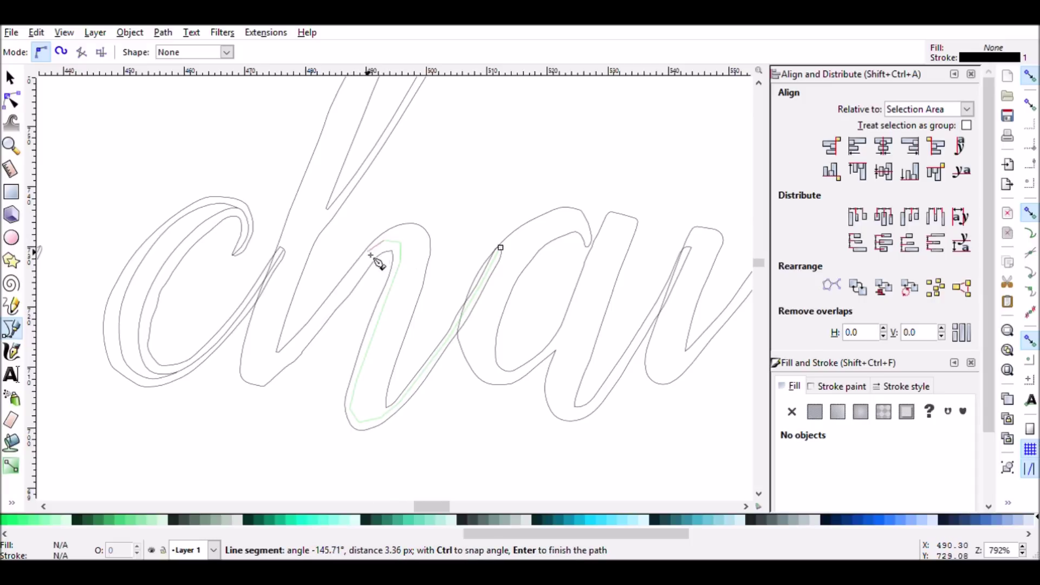
click(319, 331)
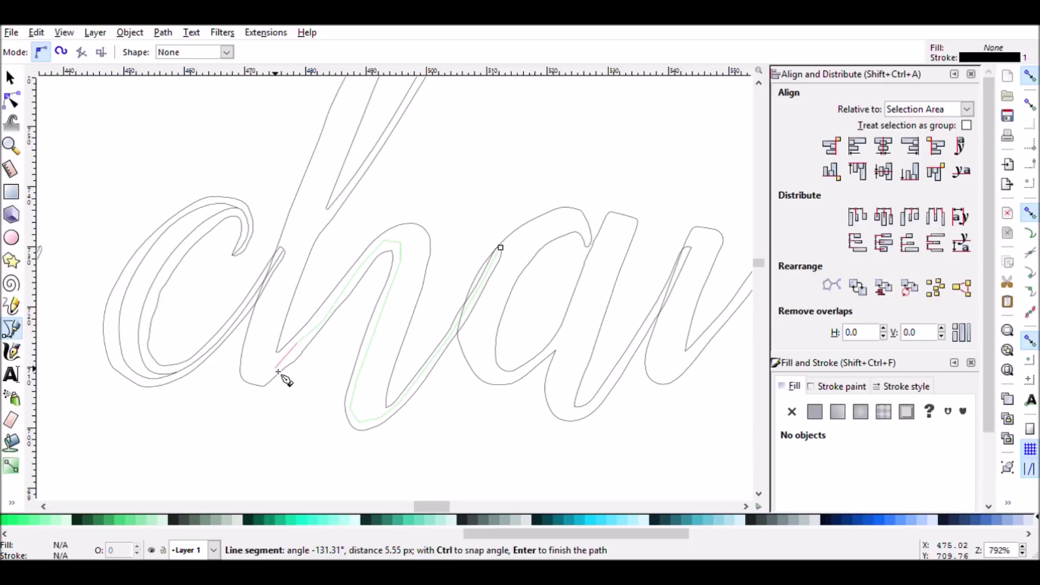
Continue the line up the h's tall stem, around its top loop and back down to the stem, and finish the path
click(334, 171)
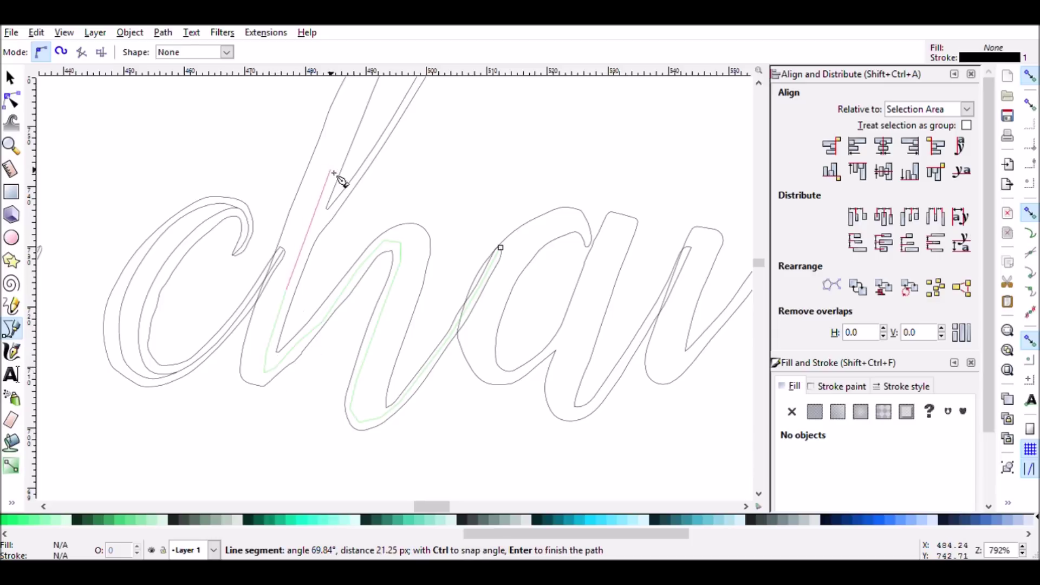
scroll(382, 130, up, 3)
click(379, 126)
scroll(384, 130, up, 6)
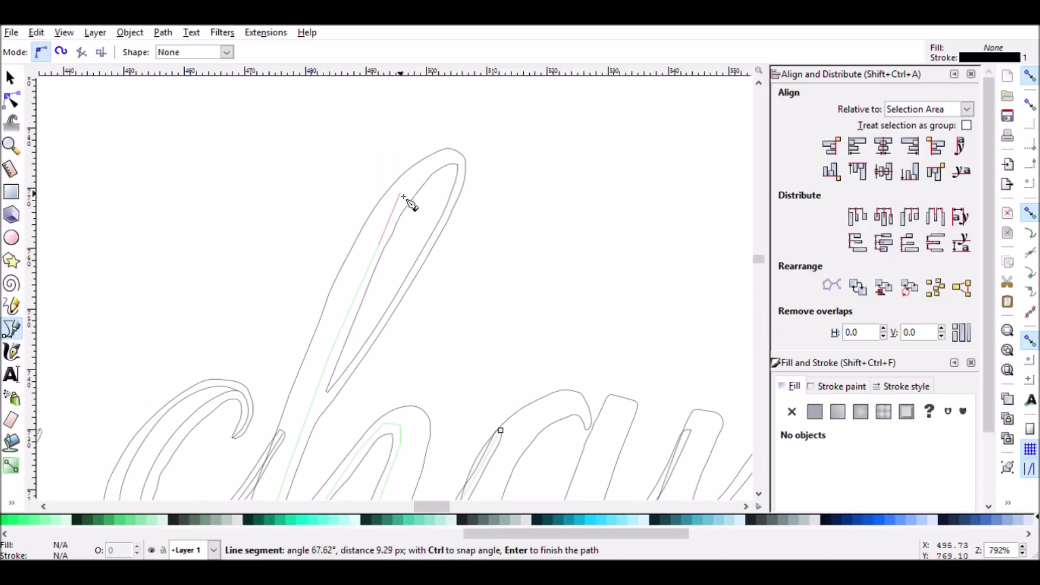
click(451, 160)
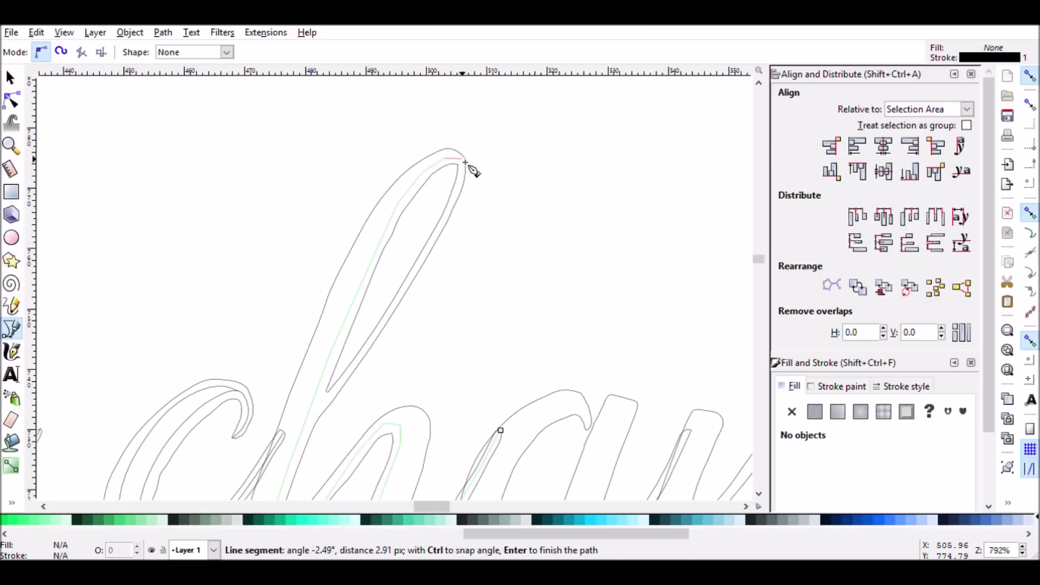
click(460, 191)
click(412, 284)
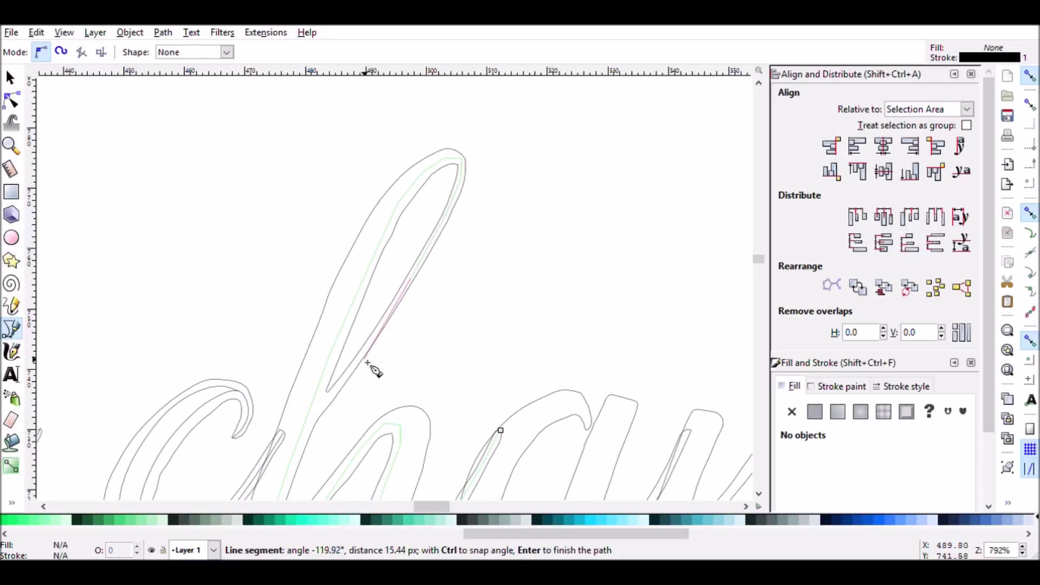
click(359, 364)
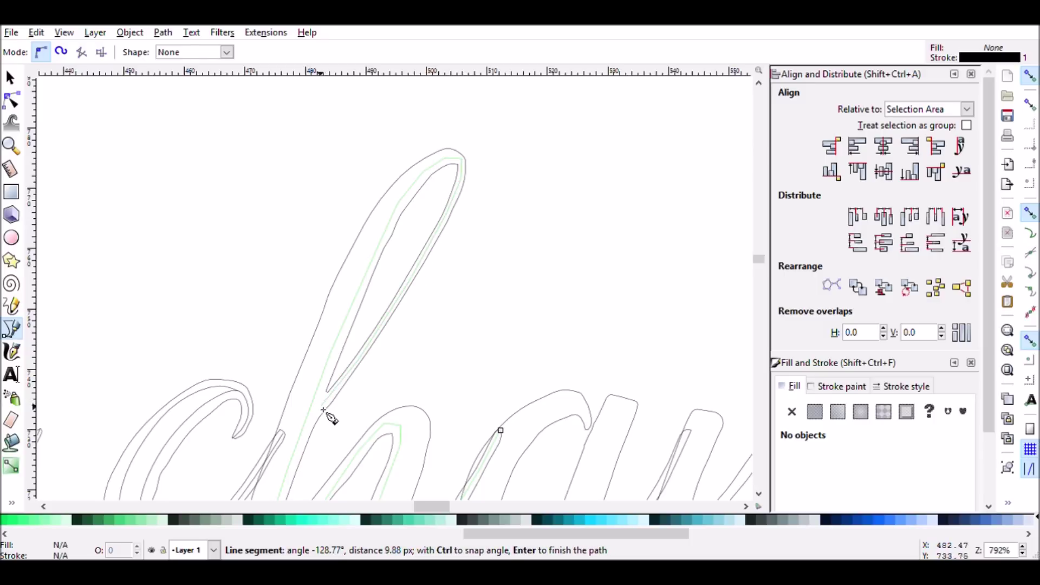
double_click(307, 426)
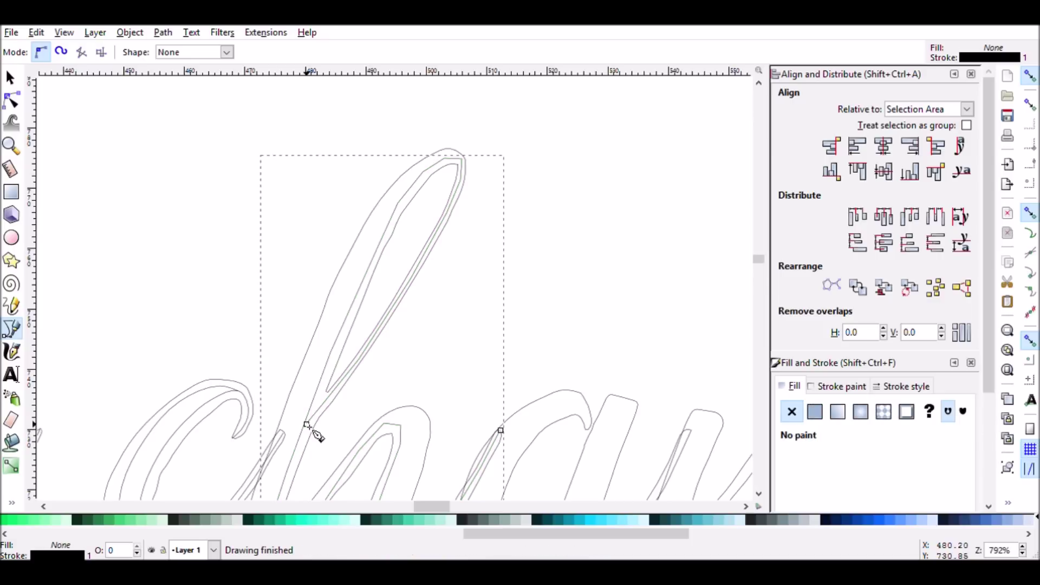
Trace a second line down the h's tall stem and another from the arch down the second stem
click(442, 158)
click(359, 261)
scroll(347, 287, down, 7)
click(263, 406)
click(391, 268)
click(402, 345)
Combine the h's traced lines into one path and convert all its nodes to auto-smooth
key(s)
shift+click(305, 245)
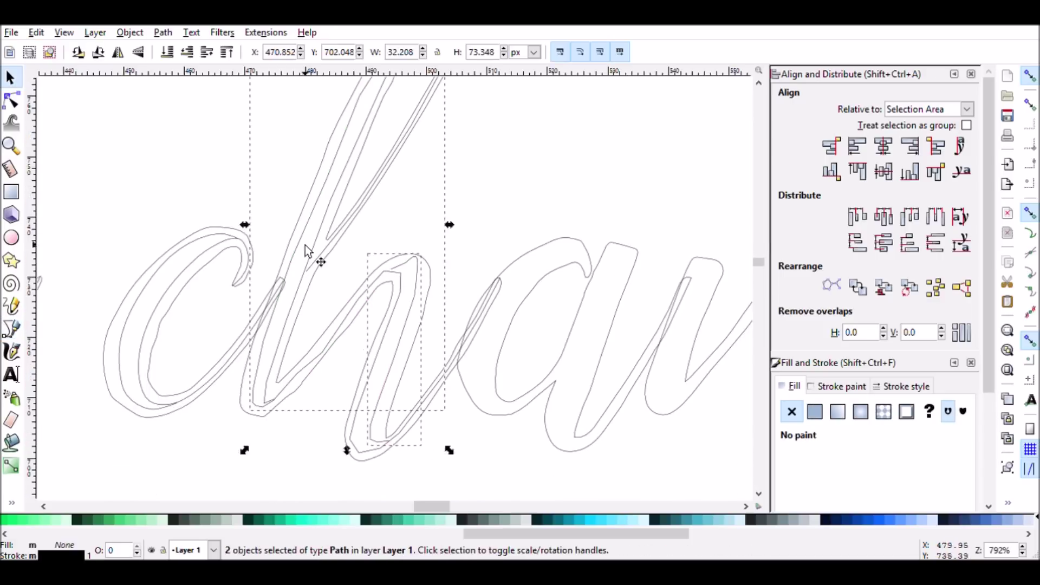
key(n)
key(ctrl+a)
Adjust the nodes at the top of the h's arch so its inner and outer lines meet smoothly
scroll(379, 168, down, 3)
scroll(390, 242, up, 5)
click(143, 385)
click(219, 385)
scroll(192, 393, up, 6)
drag(263, 154, 268, 159)
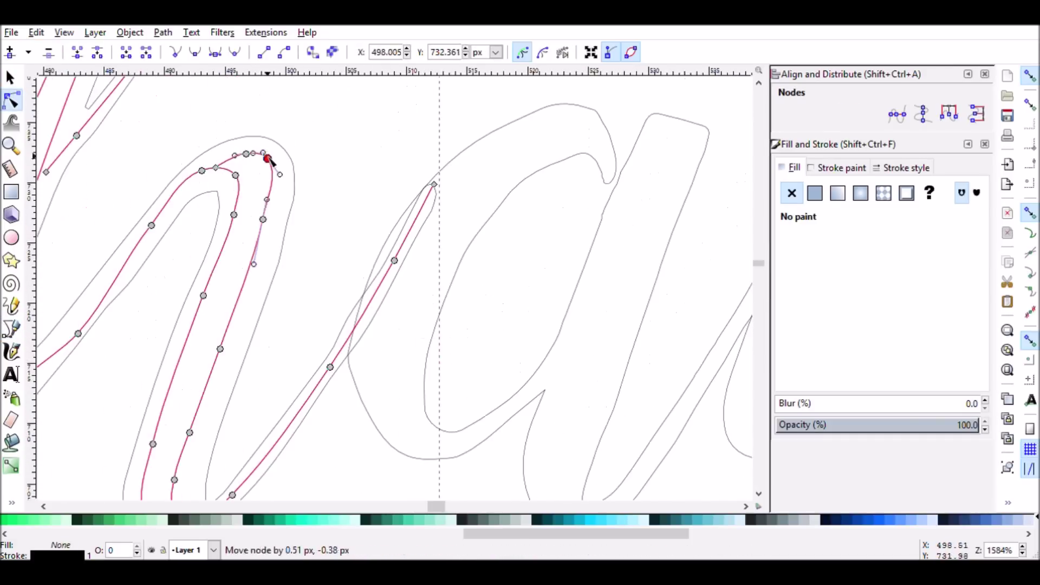
drag(202, 170, 206, 179)
drag(215, 167, 203, 180)
drag(245, 154, 231, 162)
Reposition the nodes on the h's arch and at the base of its first stem, and make the base node a corner node
drag(78, 333, 72, 325)
scroll(72, 325, left, 18)
mouse_move(365, 426)
mouse_down()
mouse_move(372, 417)
mouse_move(347, 427)
mouse_up()
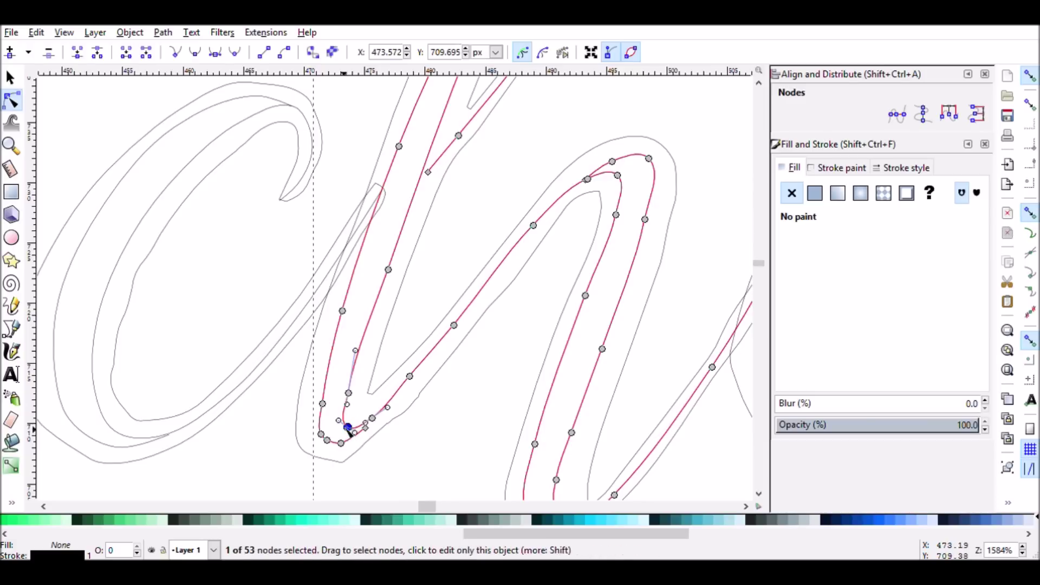
click(175, 54)
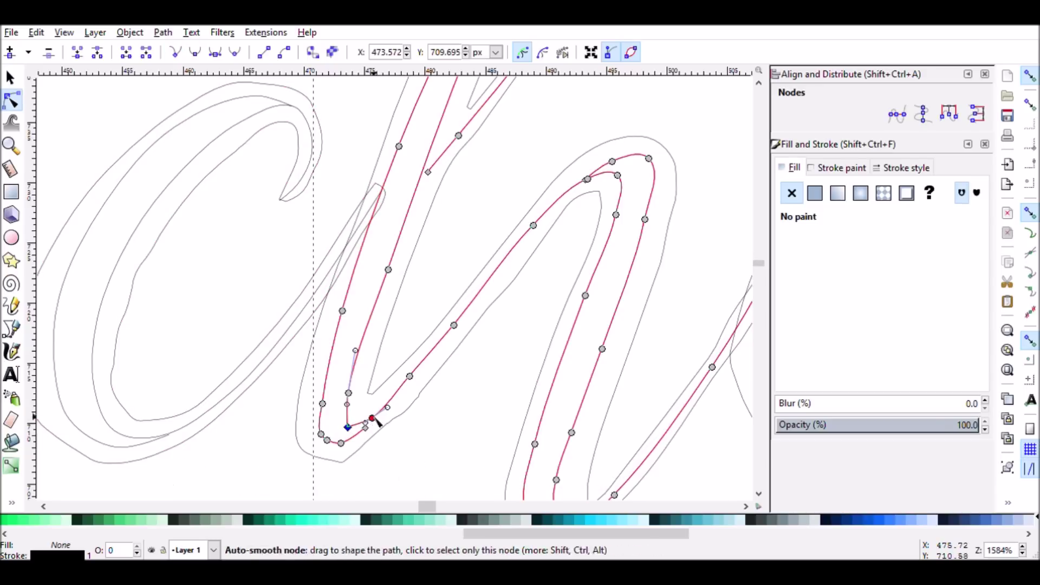
Reshape the curve at the bottom of the h's first stem by moving its nodes and deleting the surplus ones
drag(372, 418, 375, 409)
drag(348, 392, 360, 377)
drag(365, 426, 329, 359)
drag(320, 434, 317, 400)
drag(327, 439, 310, 455)
key(Delete)
key(Delete)
click(317, 427)
click(263, 53)
drag(330, 359, 331, 361)
Smooth the inner line near the top of the h's tall loop by moving its node
scroll(366, 381, up, 4)
scroll(367, 381, up, 20)
drag(619, 221, 622, 227)
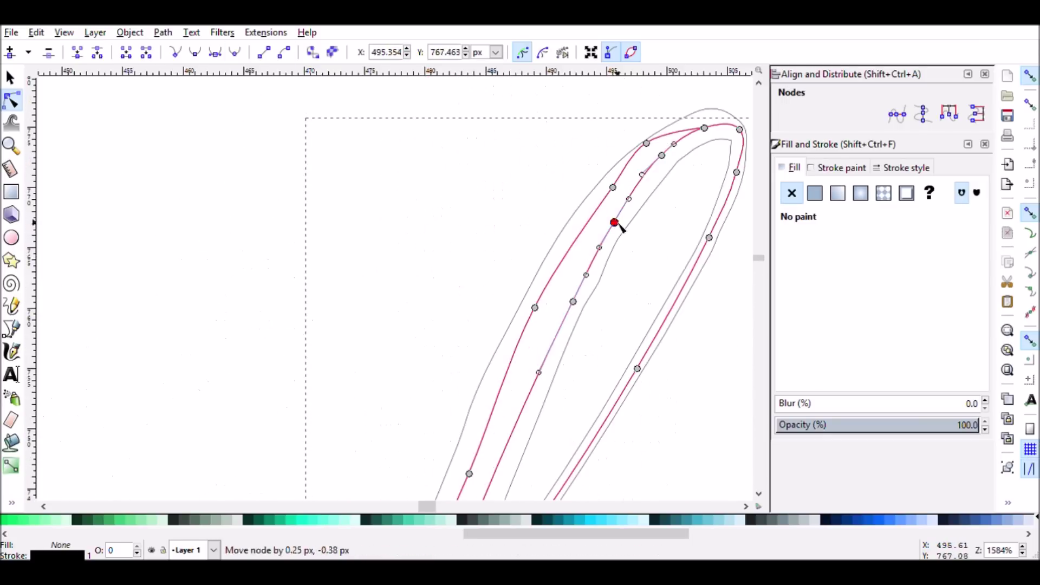
Trace the a in "change" from its exit stroke through the stem and bowl, adding a second line down the stem
scroll(670, 237, down, 20)
key(minus)
drag(422, 506, 463, 507)
key(minus)
key(Escape)
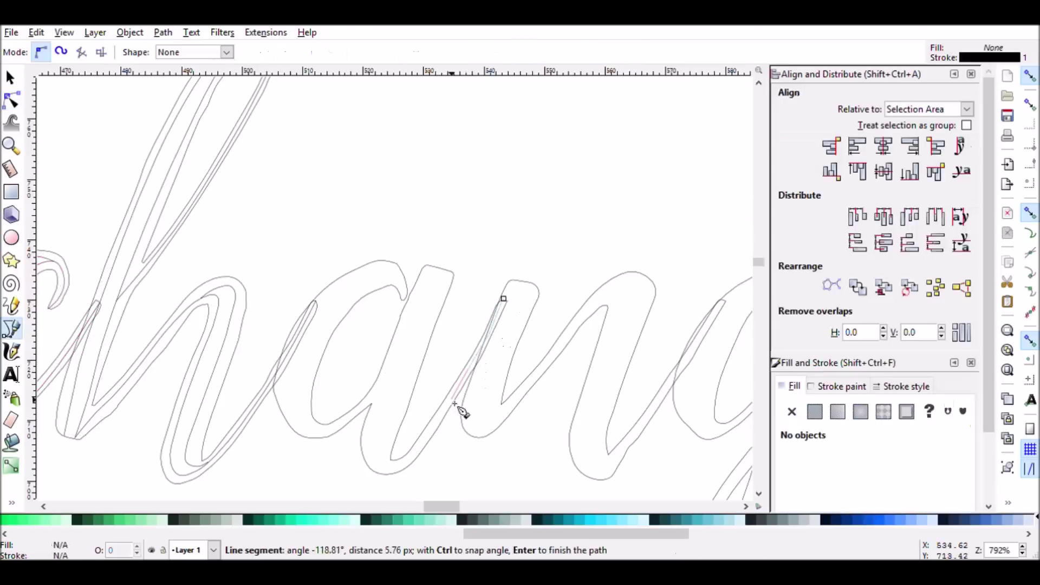
click(333, 300)
click(307, 338)
click(322, 431)
click(445, 271)
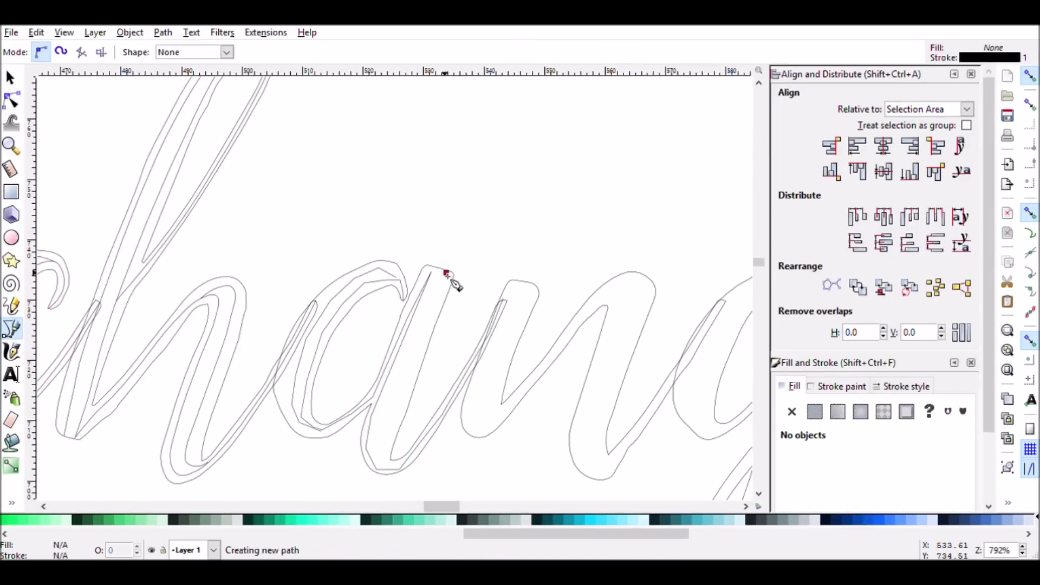
click(401, 469)
Combine the a's traced lines into one path and make its nodes auto-smooth
click(11, 77)
key(plus)
key(n)
drag(582, 471, 352, 215)
Adjust the inner line's nodes around the bottom of the a's stem into an even curve toward the exit stroke
drag(427, 453, 453, 427)
mouse_move(399, 435)
mouse_down()
mouse_move(401, 424)
mouse_move(416, 444)
mouse_up()
drag(379, 424, 387, 424)
drag(387, 380, 396, 380)
scroll(419, 446, up, 4)
drag(358, 459, 373, 425)
drag(367, 266, 390, 265)
drag(350, 355, 363, 362)
drag(409, 436, 411, 453)
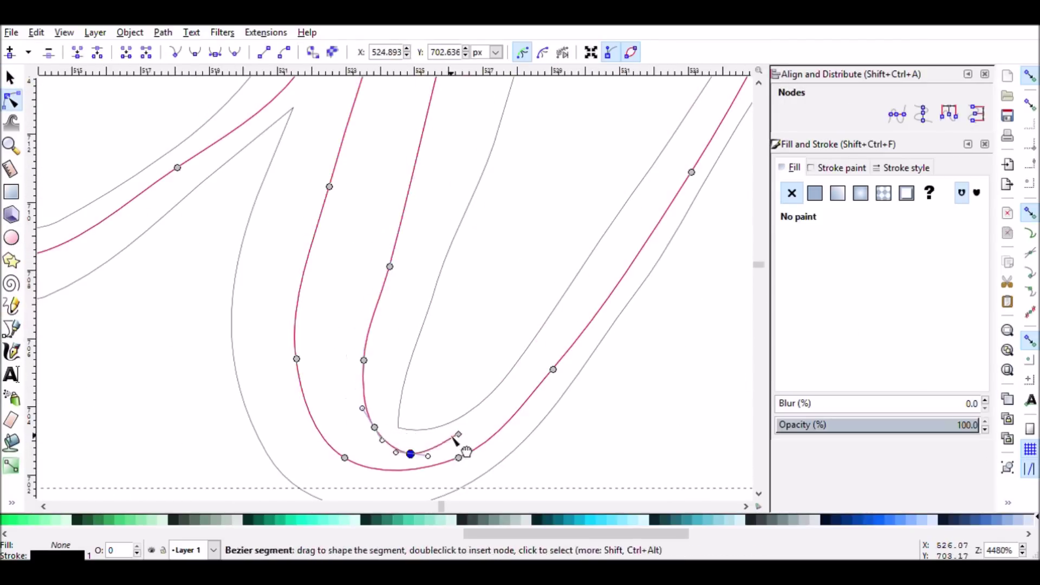
Adjust the nodes along the a's bowl so its traced lines curve evenly inside the outline
scroll(459, 438, down, 3)
drag(567, 286, 560, 283)
drag(518, 368, 511, 367)
drag(377, 408, 381, 396)
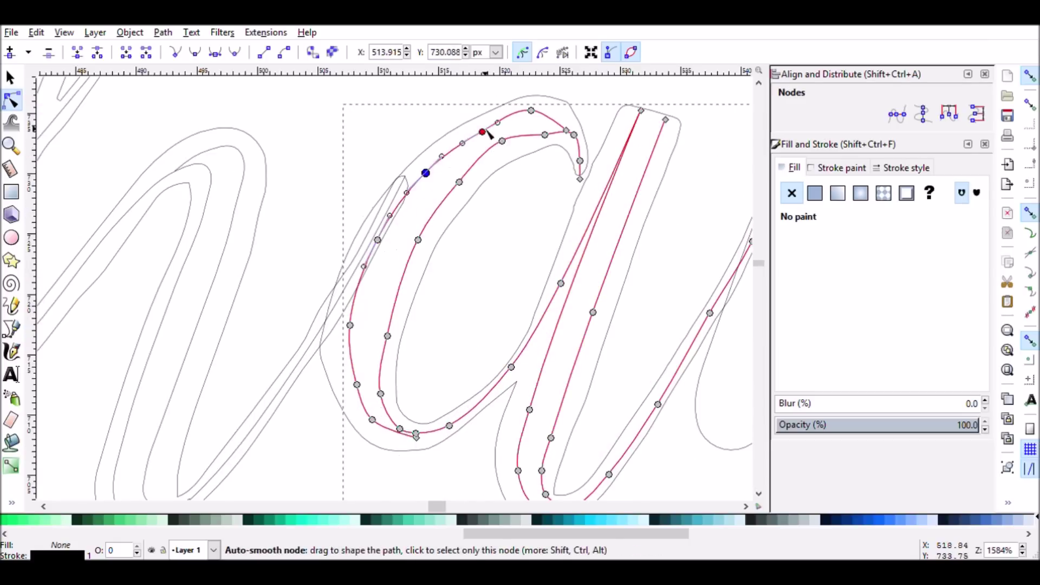
drag(417, 429, 418, 432)
Trace a line inside the e of "change" along its exit stroke, bowl and eye, and finish the path at the crossbar
drag(437, 507, 449, 513)
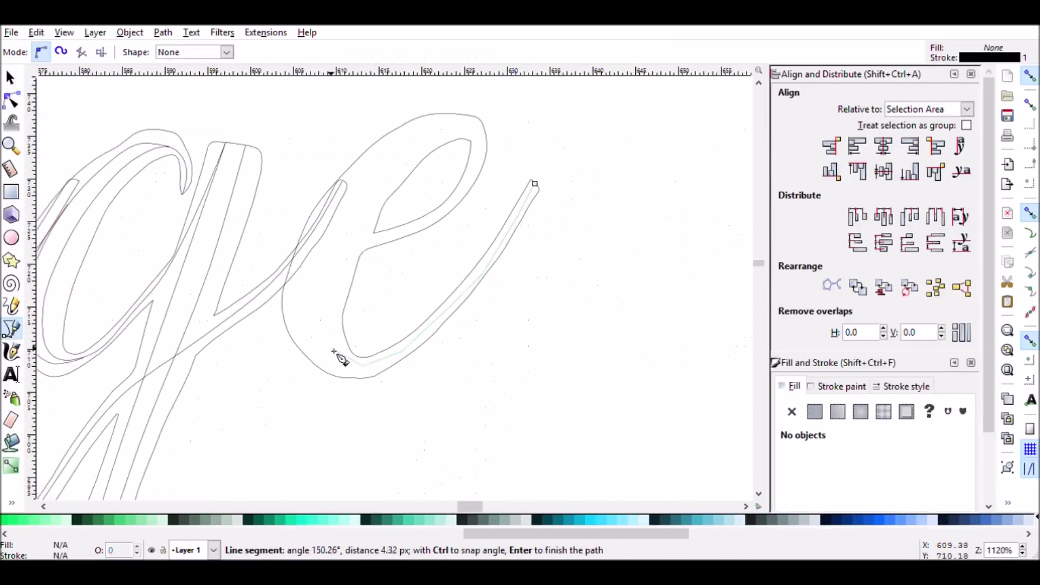
click(460, 139)
click(373, 240)
key(Return)
Trace a second line from the top of the e down its outer curve to the bottom of the bowl
click(450, 131)
click(417, 136)
click(376, 161)
click(342, 205)
click(316, 255)
click(311, 296)
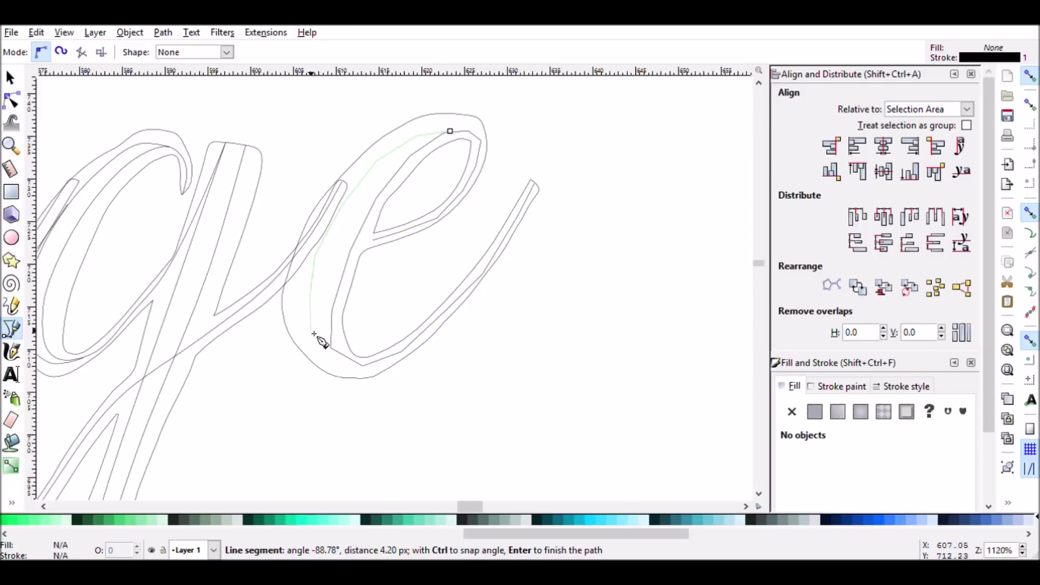
click(311, 330)
click(328, 362)
Adjust the nodes around the e's bowl, eye and outer curve to smooth its traced lines
drag(363, 367, 359, 366)
drag(482, 274, 484, 268)
drag(350, 250, 345, 248)
mouse_move(373, 240)
mouse_down()
mouse_move(350, 238)
mouse_move(372, 240)
mouse_up()
drag(437, 218, 424, 220)
drag(468, 131, 470, 126)
drag(342, 206, 338, 202)
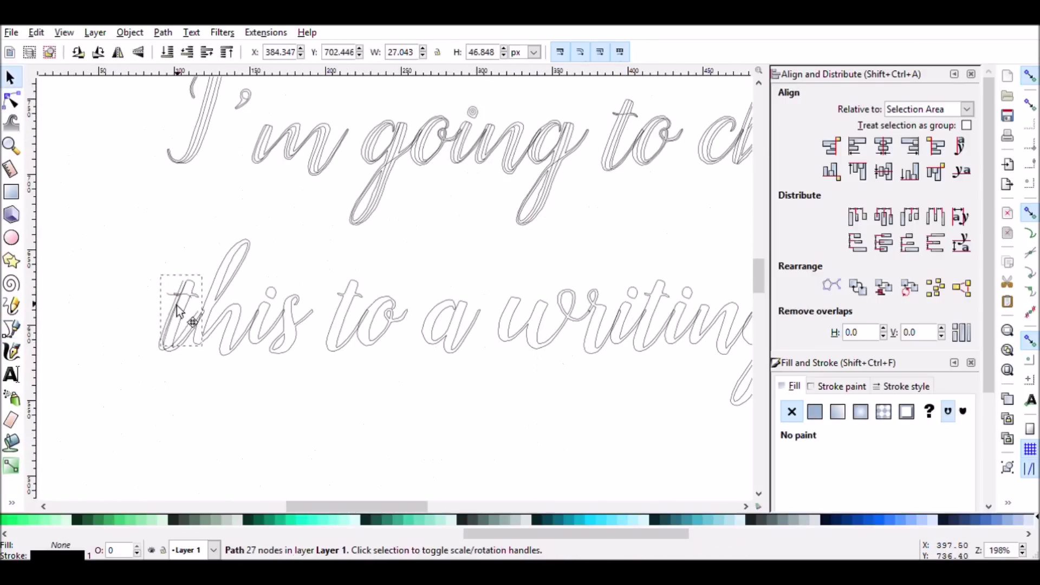
Trace the s in "this" from its exit stroke around the lower loop and up the spine, with a second line along the spine
click(476, 142)
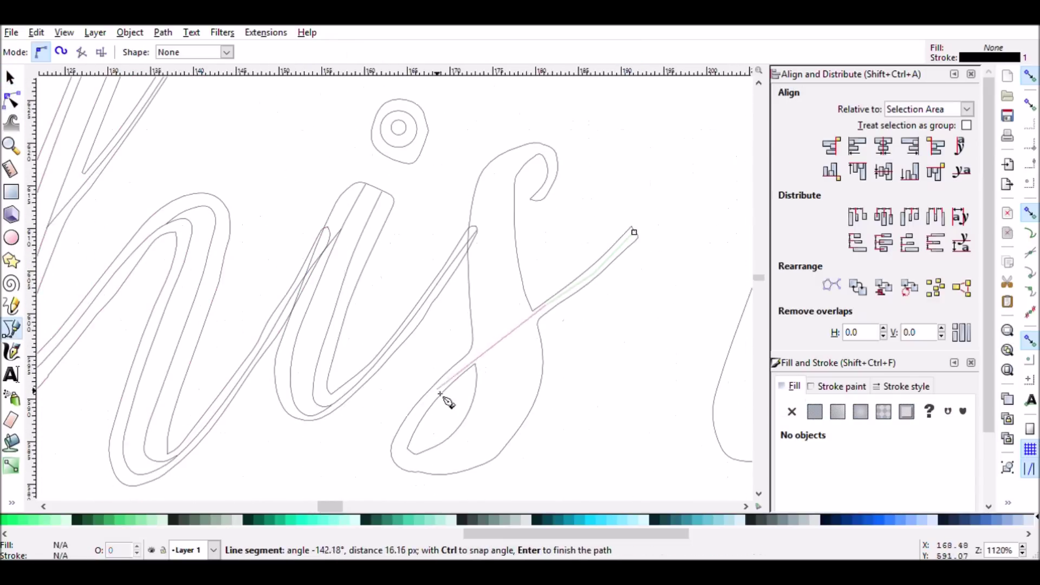
click(428, 400)
click(400, 436)
click(400, 449)
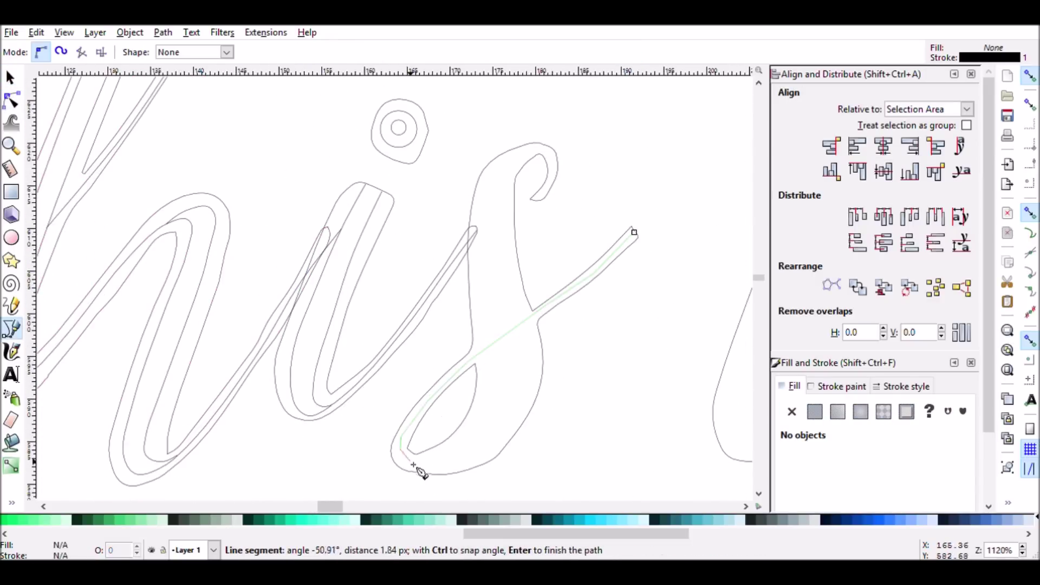
click(411, 461)
click(441, 464)
click(482, 455)
click(511, 415)
click(523, 369)
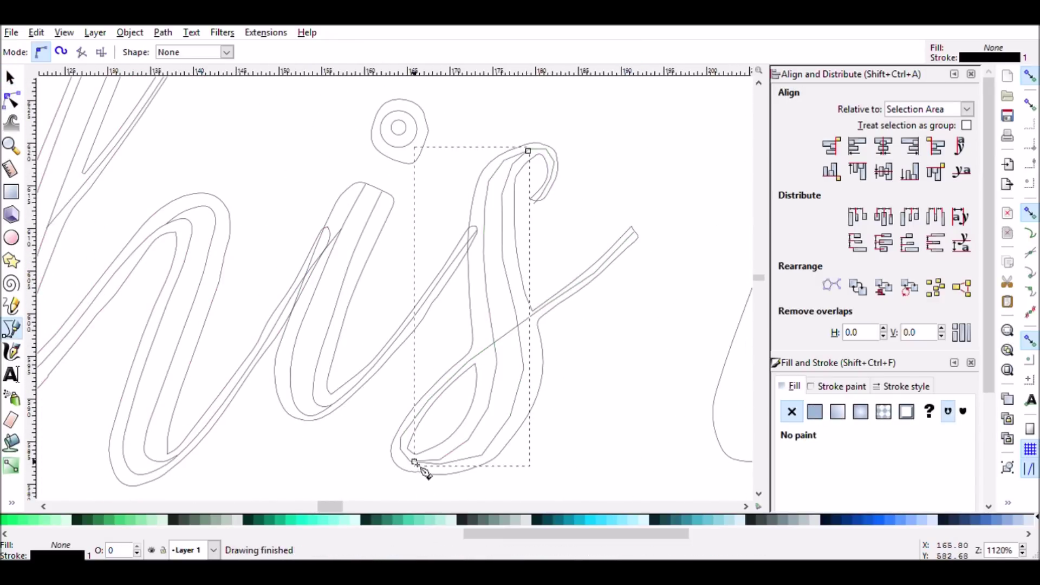
Convert all the s's nodes to auto-smooth and adjust the nodes along its spine
click(11, 101)
key(ctrl+a)
click(234, 52)
scroll(545, 155, up, 2)
drag(488, 144, 513, 144)
click(453, 361)
scroll(426, 346, down, 11)
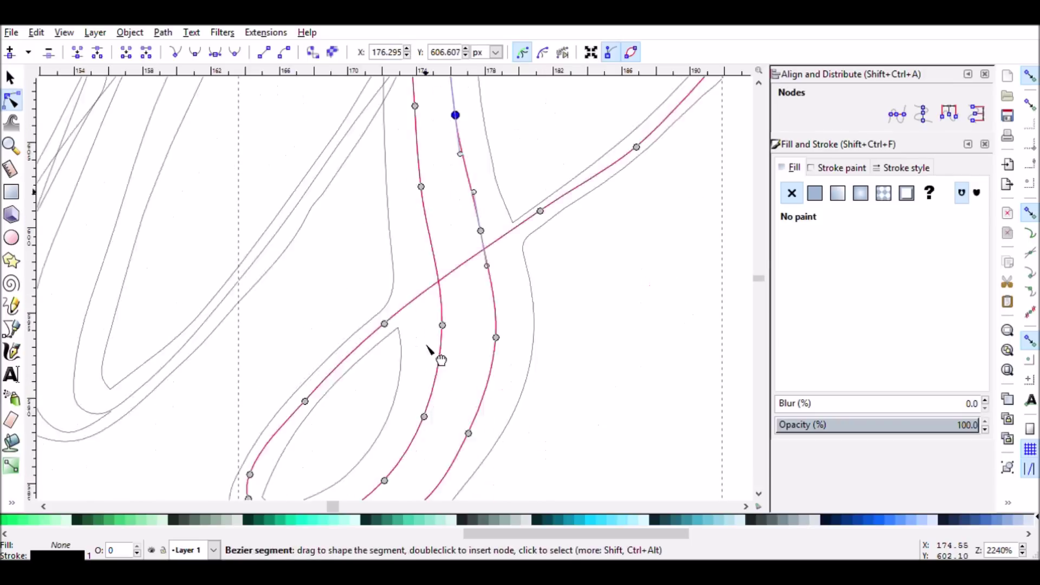
click(455, 311)
scroll(455, 311, up, 8)
scroll(166, 376, down, 8)
Duplicate the traced t and o of the first line's "to" and place the copies inside the second line's "to"
key(s)
click(698, 169)
shift+click(649, 163)
key(ctrl+d)
drag(684, 165, 295, 420)
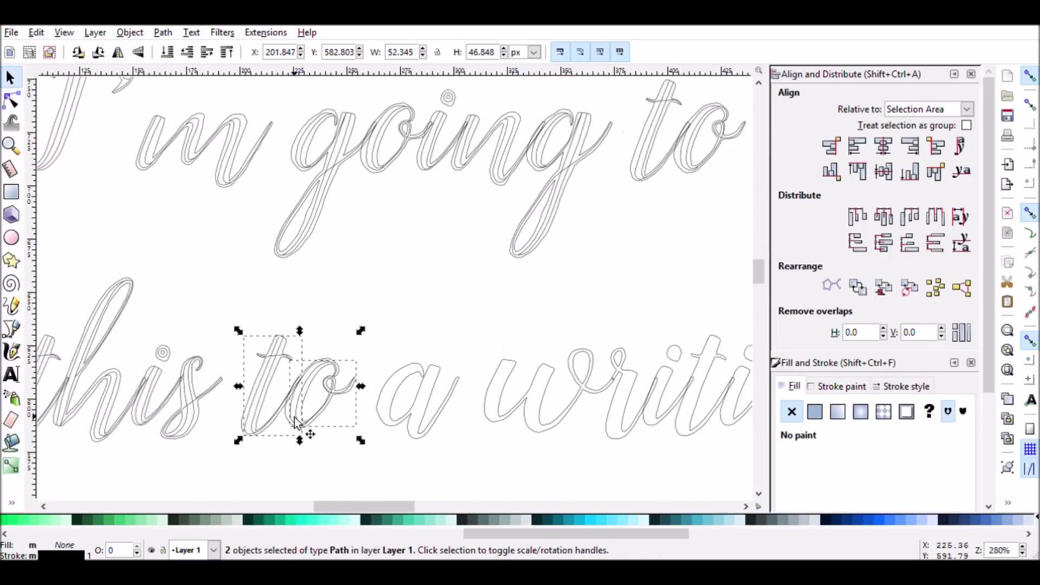
Place a copy of the traced a inside the single letter a before "writing"
click(336, 460)
scroll(336, 460, down, 2)
mouse_move(379, 506)
mouse_down()
mouse_move(359, 506)
mouse_move(395, 506)
mouse_up()
scroll(349, 352, up, 2)
click(348, 351)
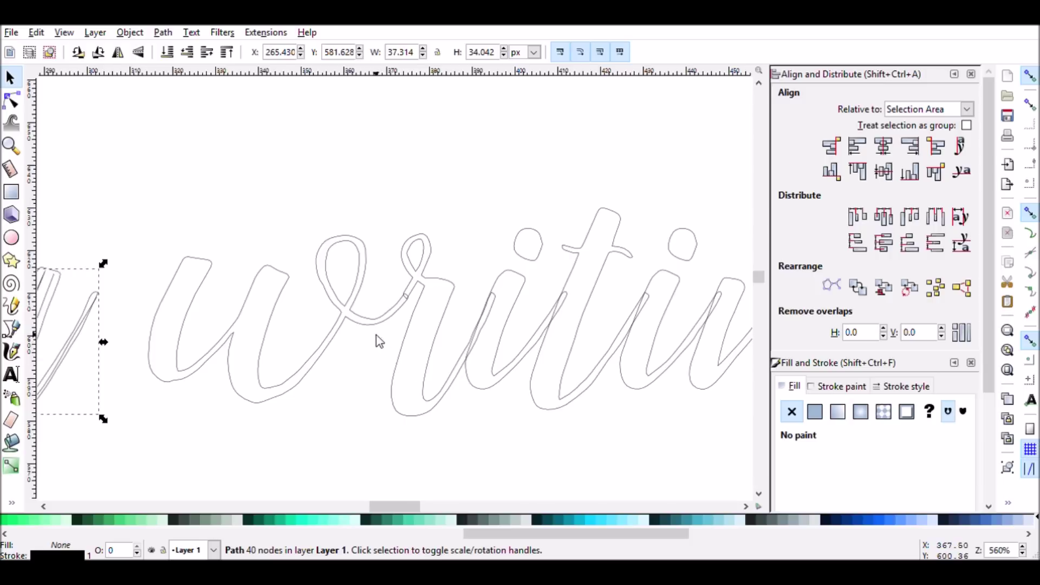
Trace a line from the exit stroke of the r in "writing" around its base and up its stem
scroll(396, 366, up, 2)
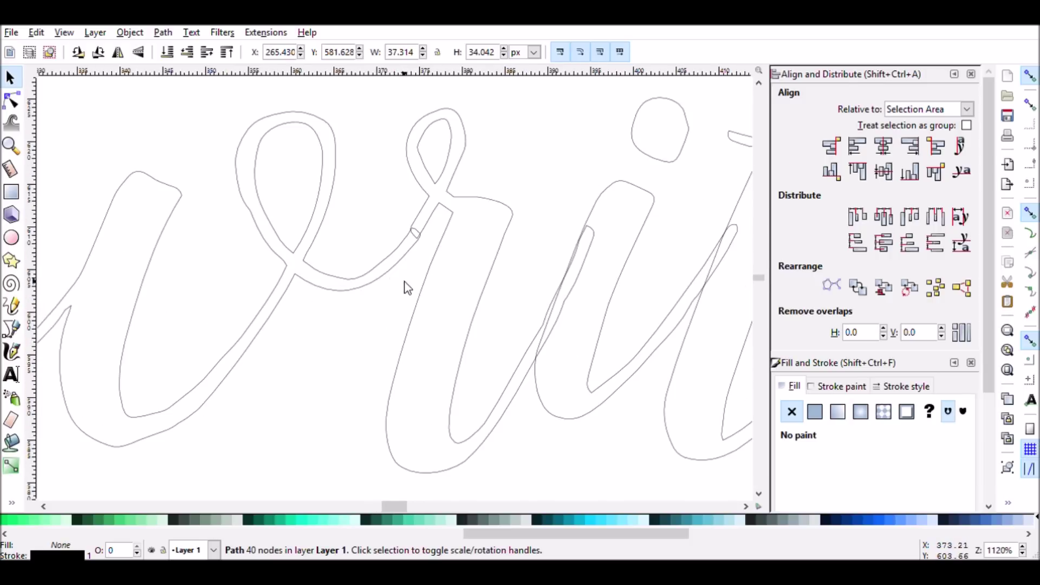
click(11, 328)
click(590, 227)
click(479, 439)
click(446, 465)
click(416, 463)
click(398, 447)
click(398, 410)
click(468, 207)
Continue the line around the r's small top loop and down into the stroke connecting it to the w
click(413, 141)
click(427, 122)
click(450, 115)
click(458, 129)
click(459, 144)
click(449, 172)
click(437, 192)
click(413, 234)
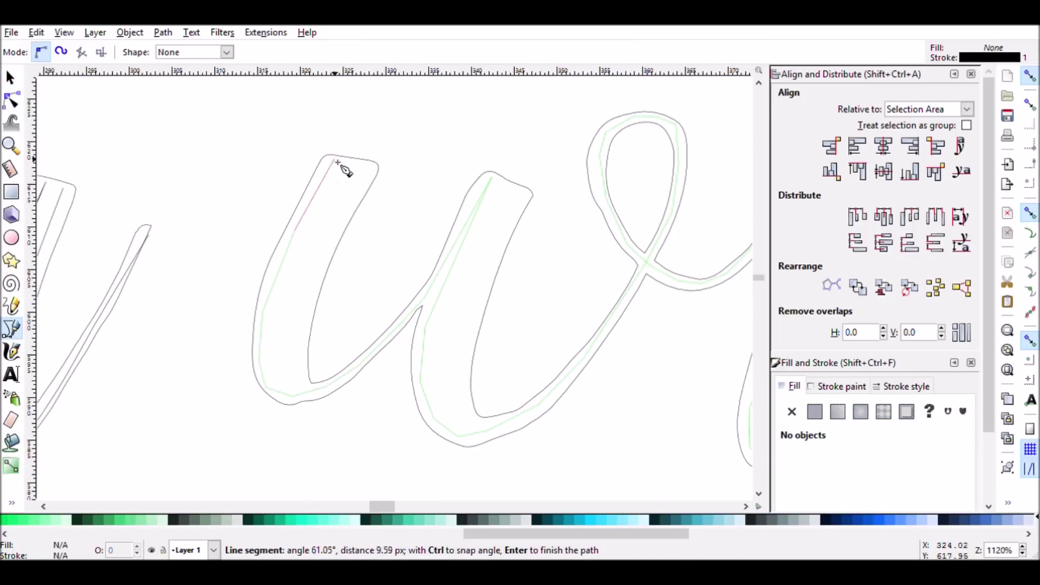
Complete the traced line through the w and add a second line down each of its stems and the r's stem
click(294, 389)
click(478, 439)
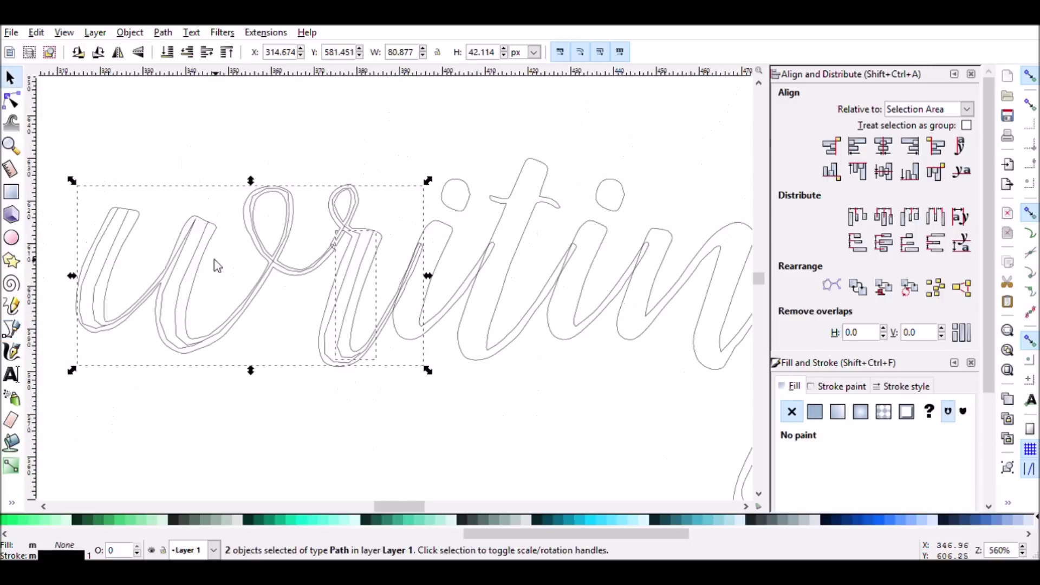
Combine the w and r lines into one path, make its nodes auto-smooth, and adjust the nodes along both letters
key(n)
drag(51, 149, 355, 457)
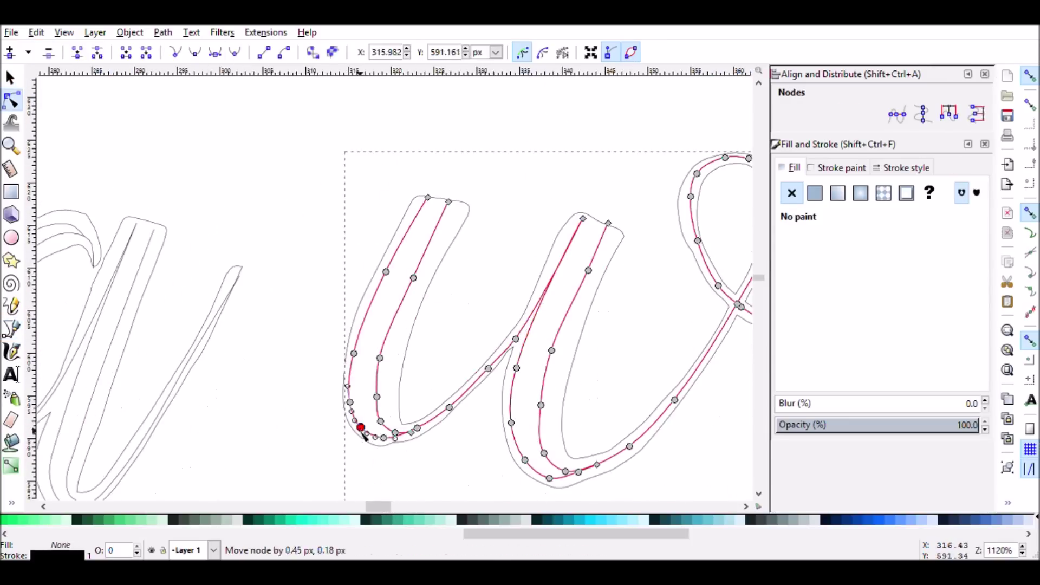
drag(580, 269, 583, 271)
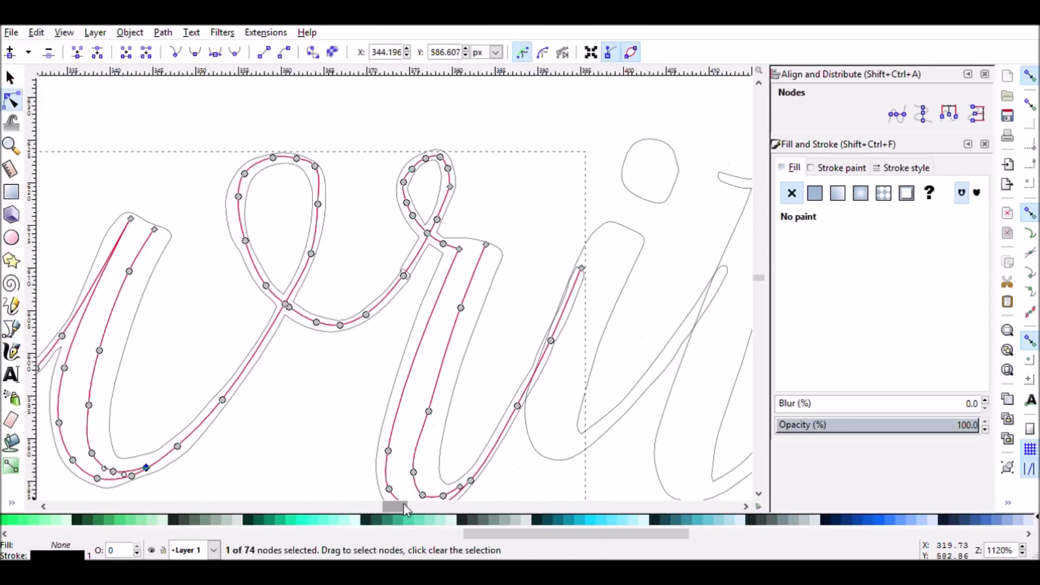
drag(247, 245, 244, 249)
click(426, 158)
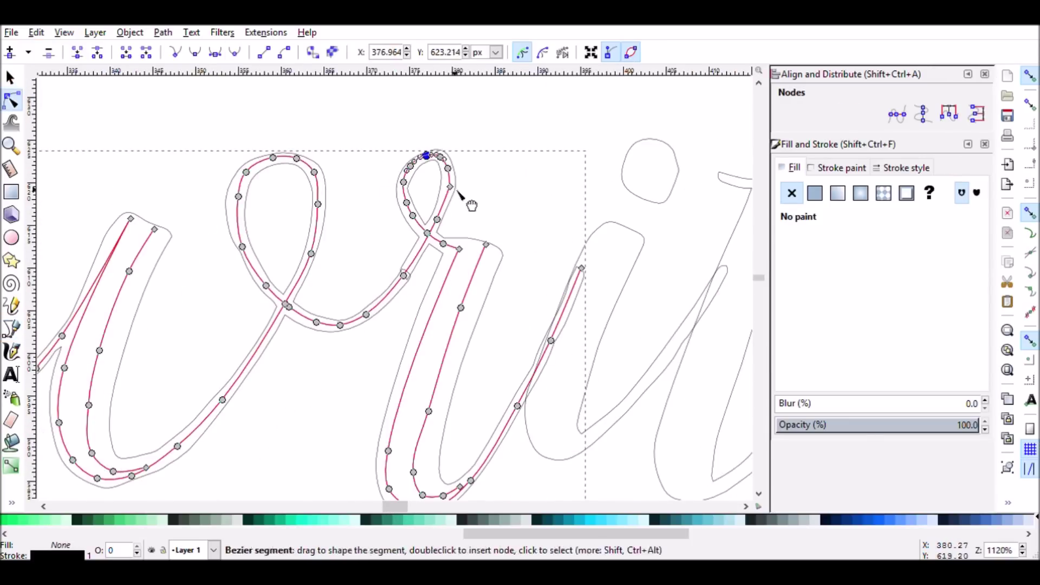
Place copies of the already traced i, t, n and g inside the remaining letters of "writing"
scroll(515, 248, down, 3)
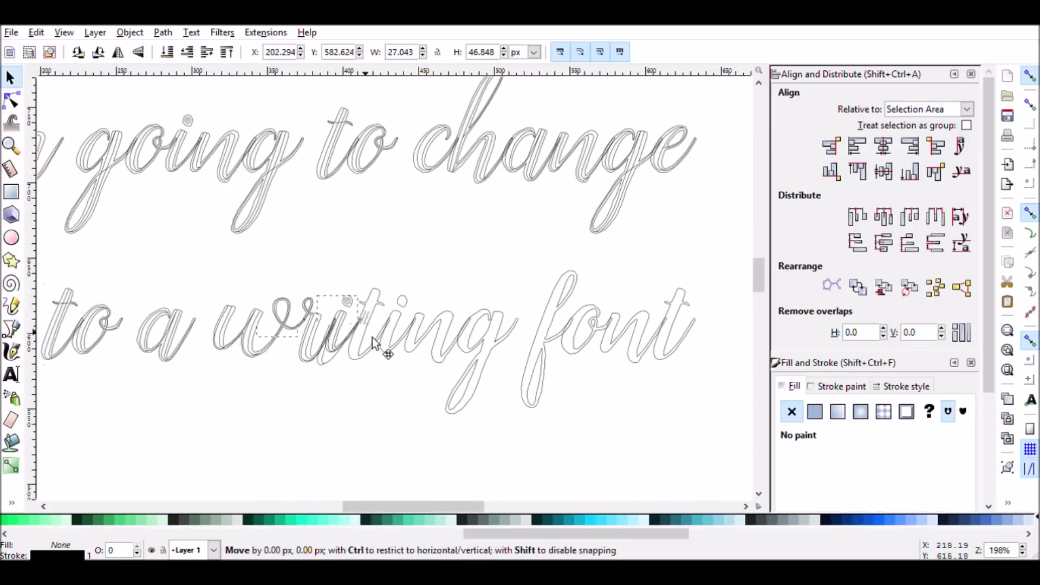
click(368, 186)
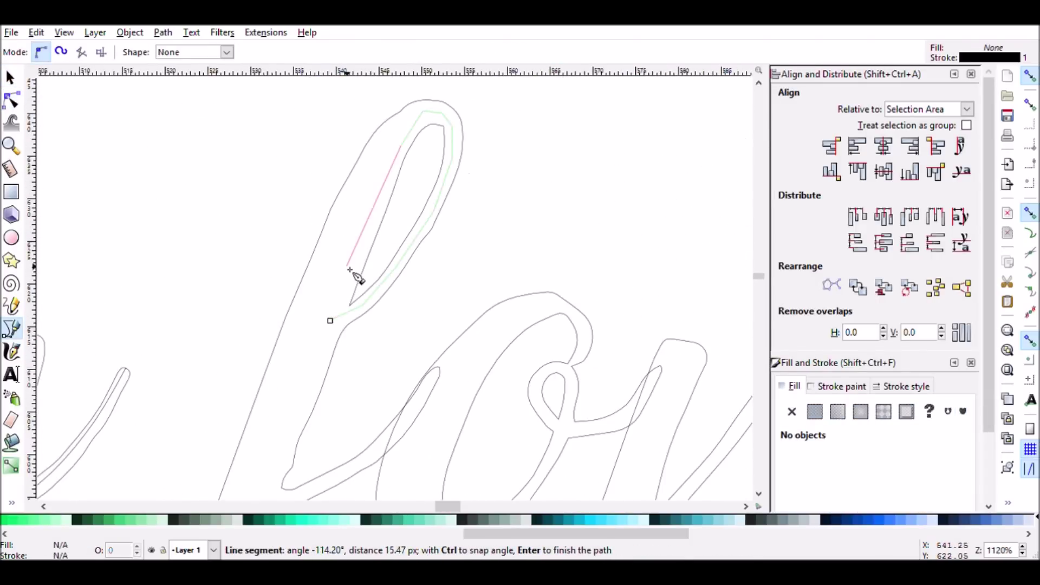
Trace the f in "font" around its top loop, down the stem and around the bottom of the descender
scroll(333, 350, down, 5)
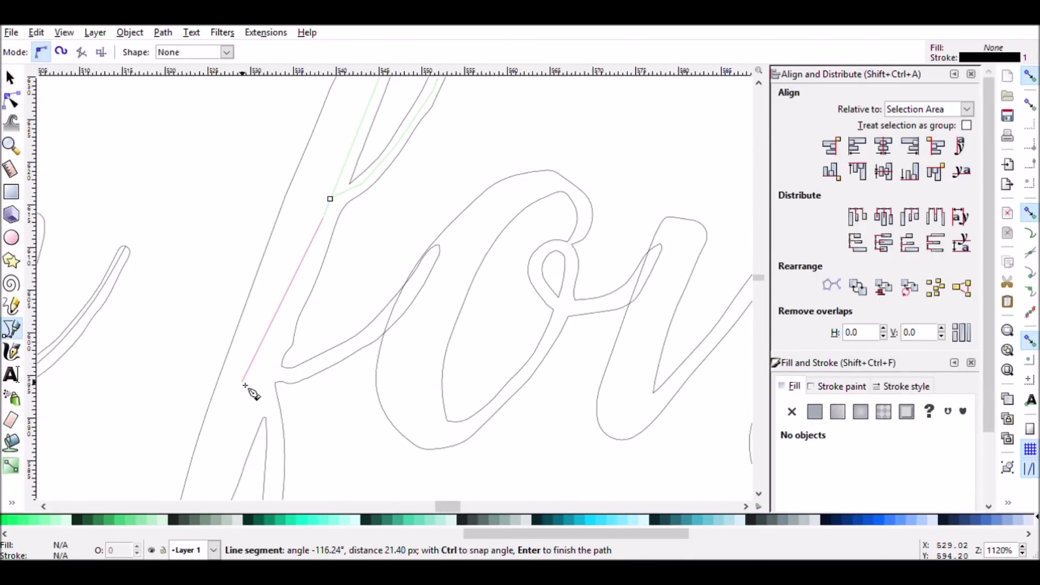
scroll(259, 398, down, 5)
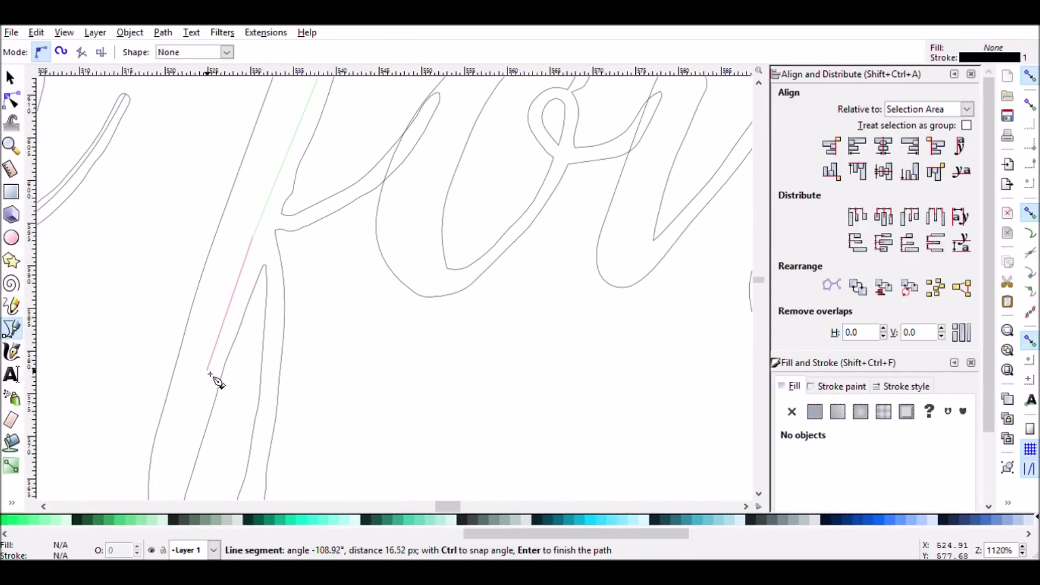
click(193, 410)
scroll(195, 413, down, 5)
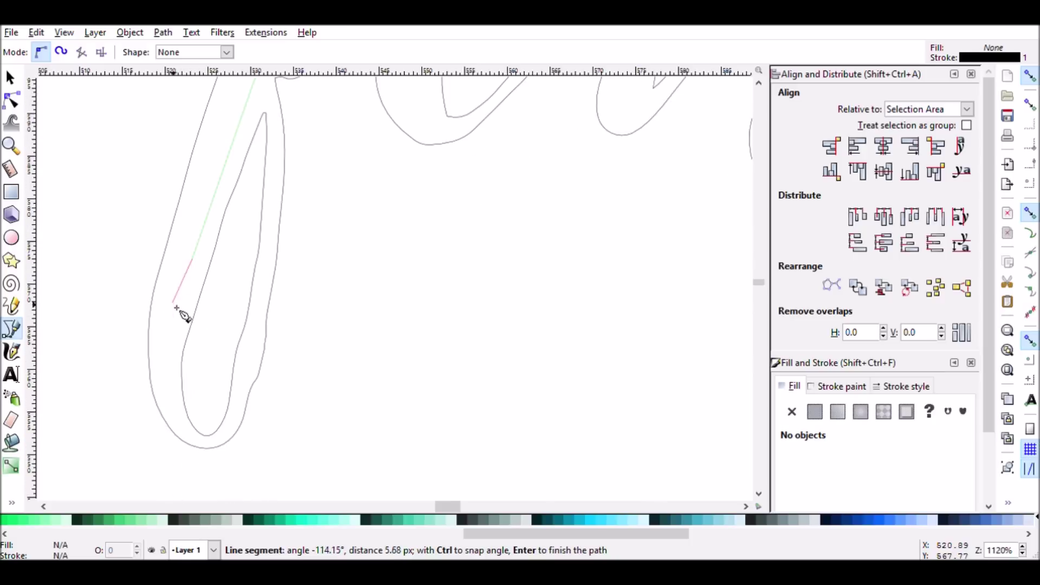
click(170, 407)
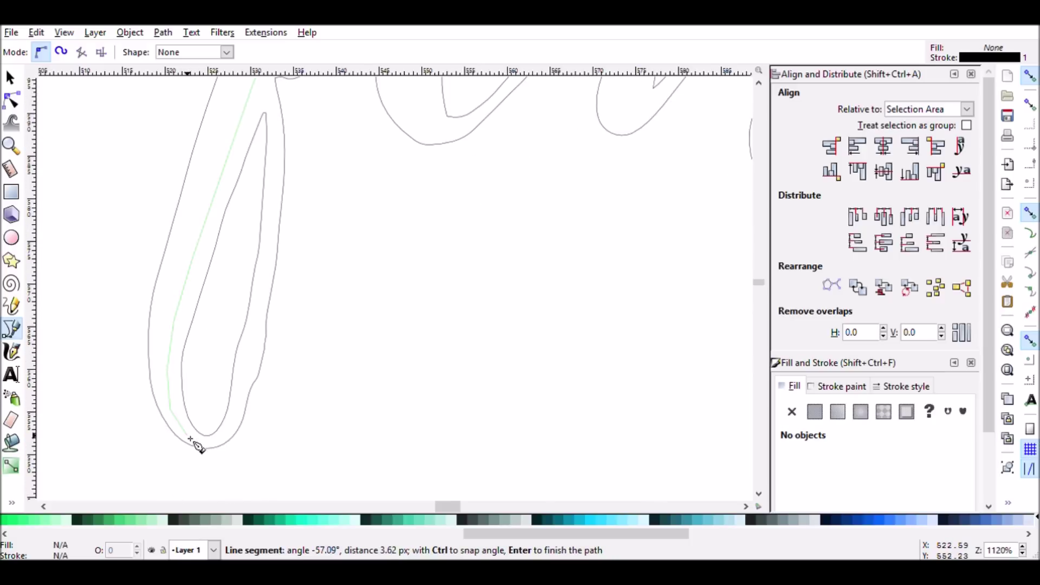
click(192, 439)
click(216, 447)
click(228, 433)
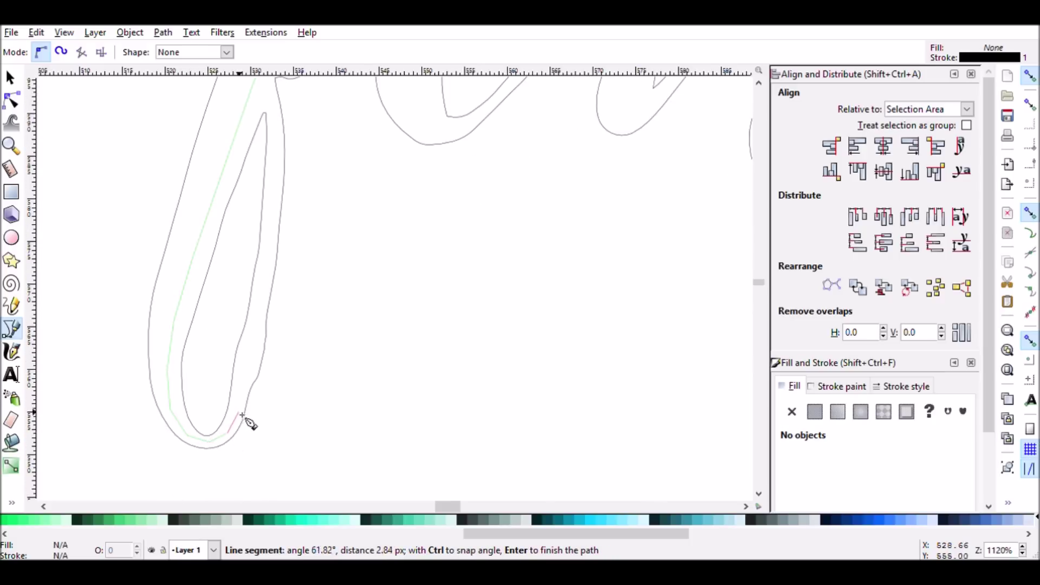
Continue the f's line up the far side of the descender loop to the junction with the stem
click(242, 403)
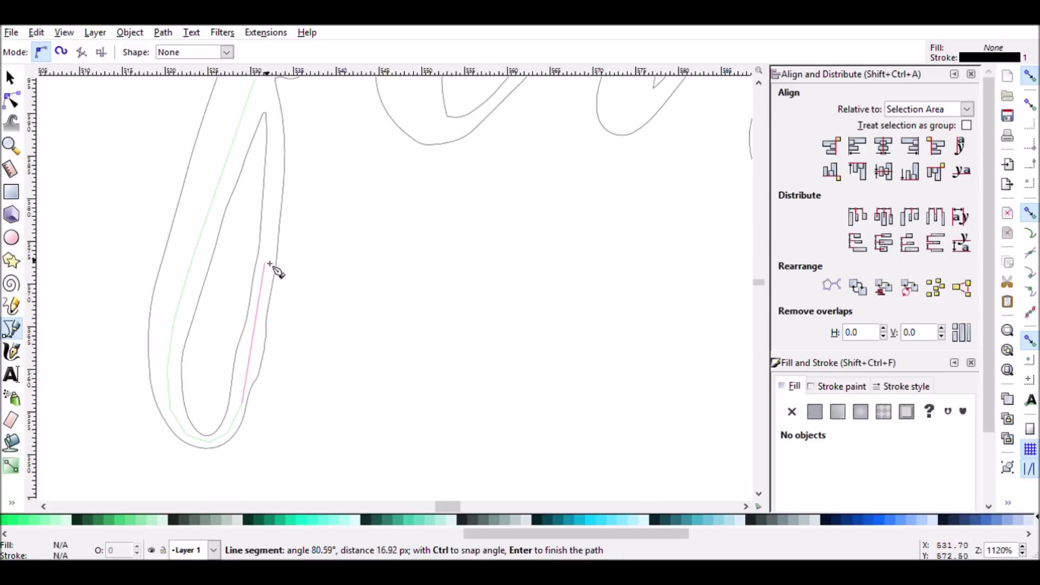
click(263, 296)
scroll(279, 260, up, 3)
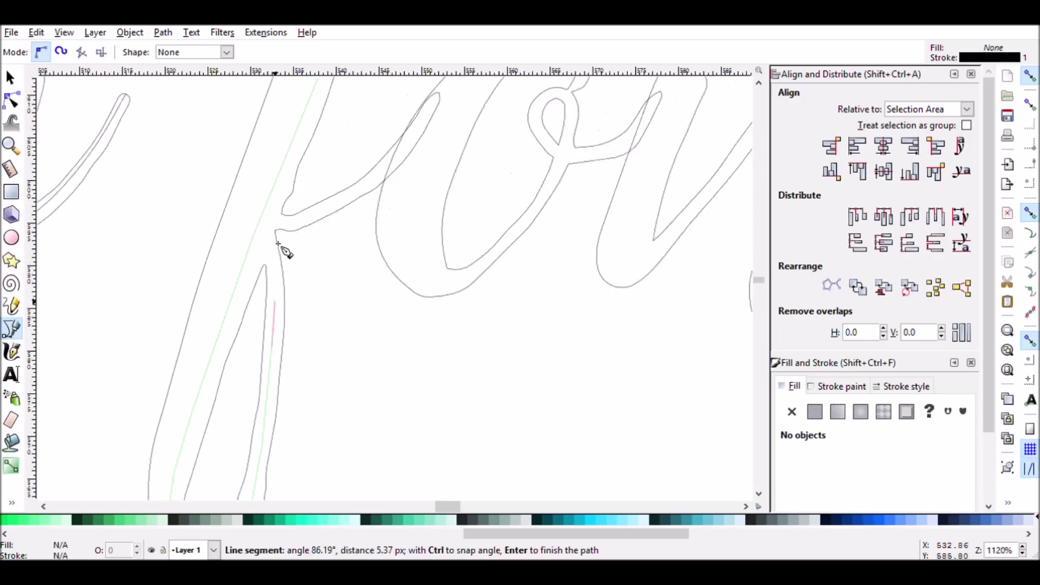
scroll(274, 292, up, 4)
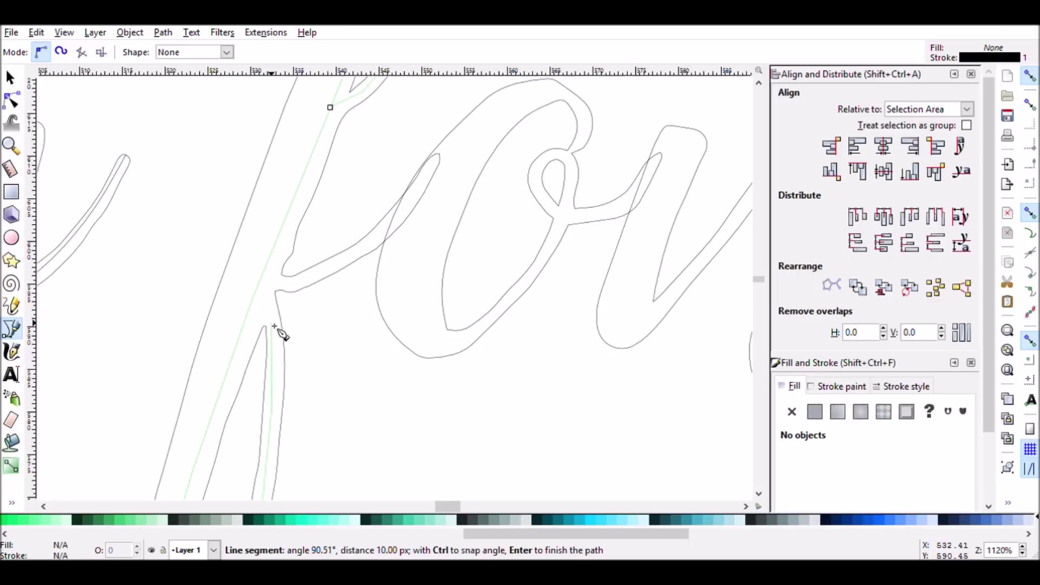
click(274, 327)
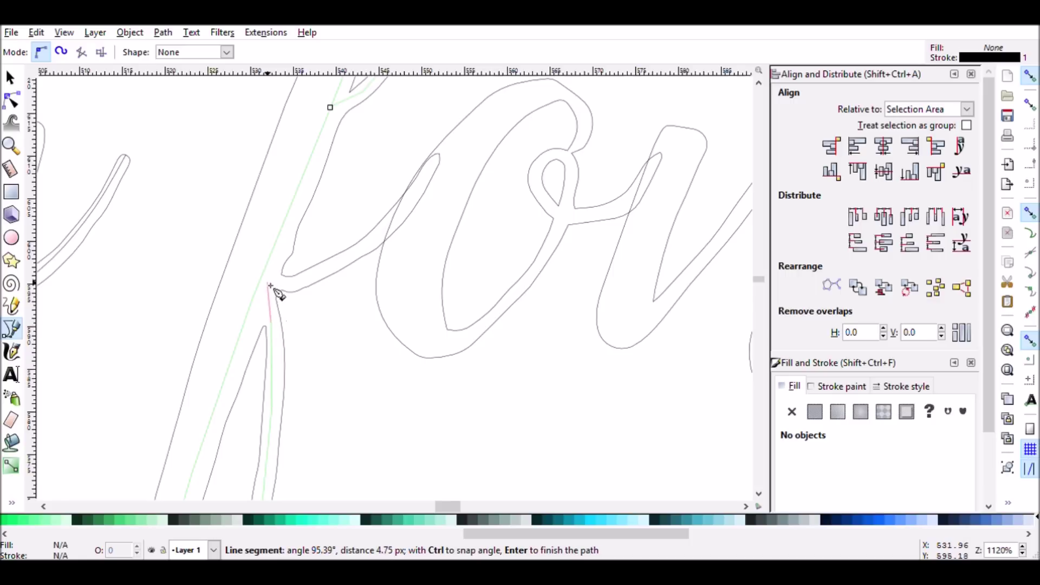
Continue the line from the junction along the f's exit stroke to its tip and finish the path
click(302, 277)
click(334, 269)
click(367, 243)
click(400, 224)
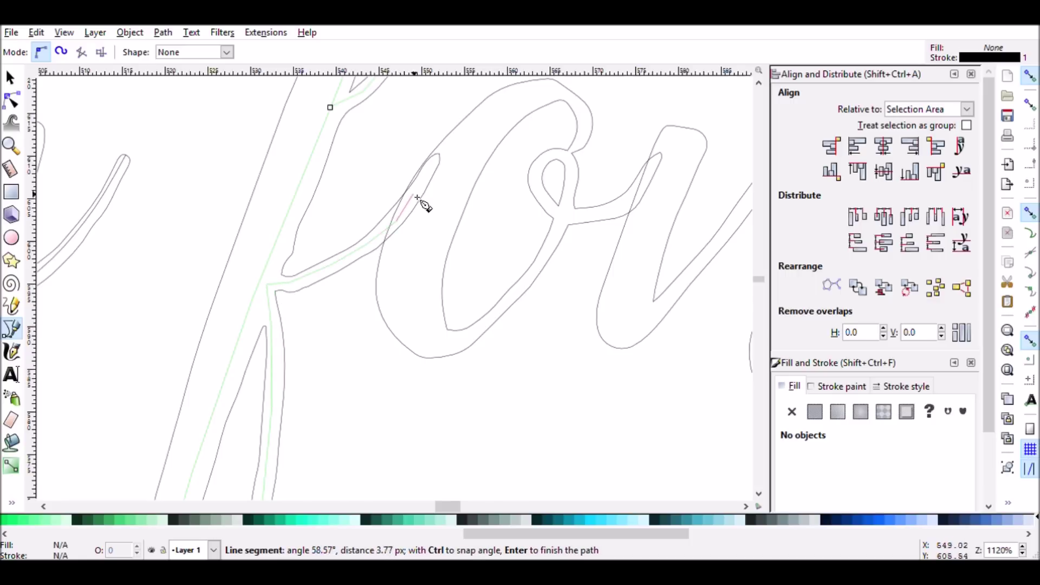
double_click(443, 155)
Trace a second line down the f in "font" from the top of its loop along the stem to the bottom of the descender
scroll(441, 157, up, 12)
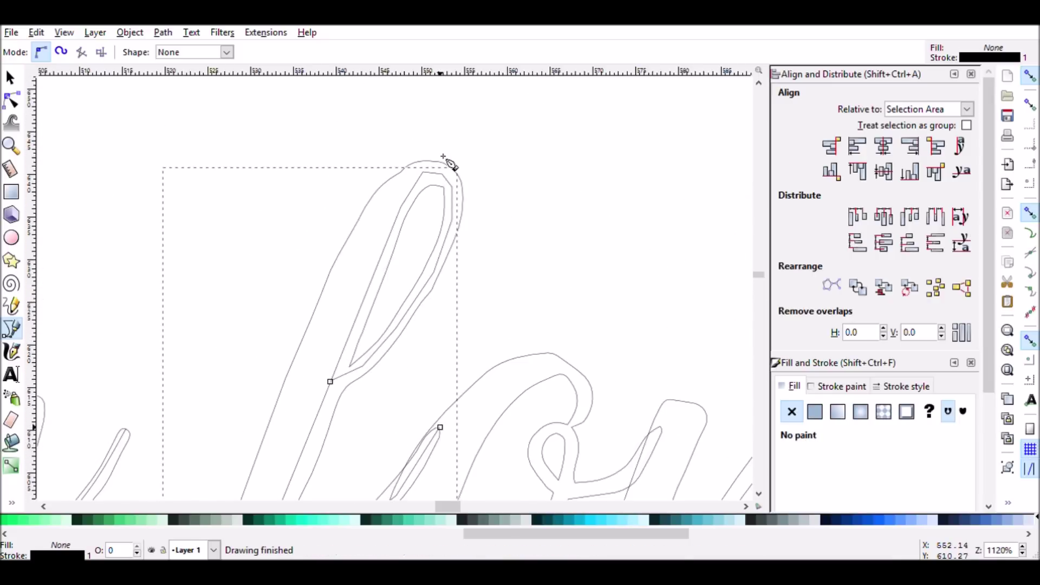
click(425, 172)
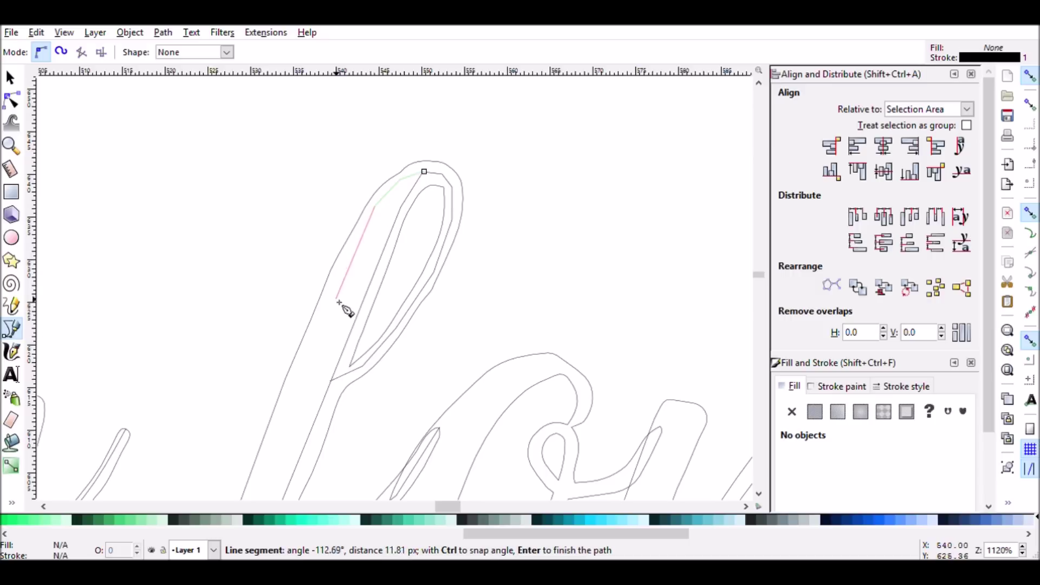
scroll(343, 306, down, 7)
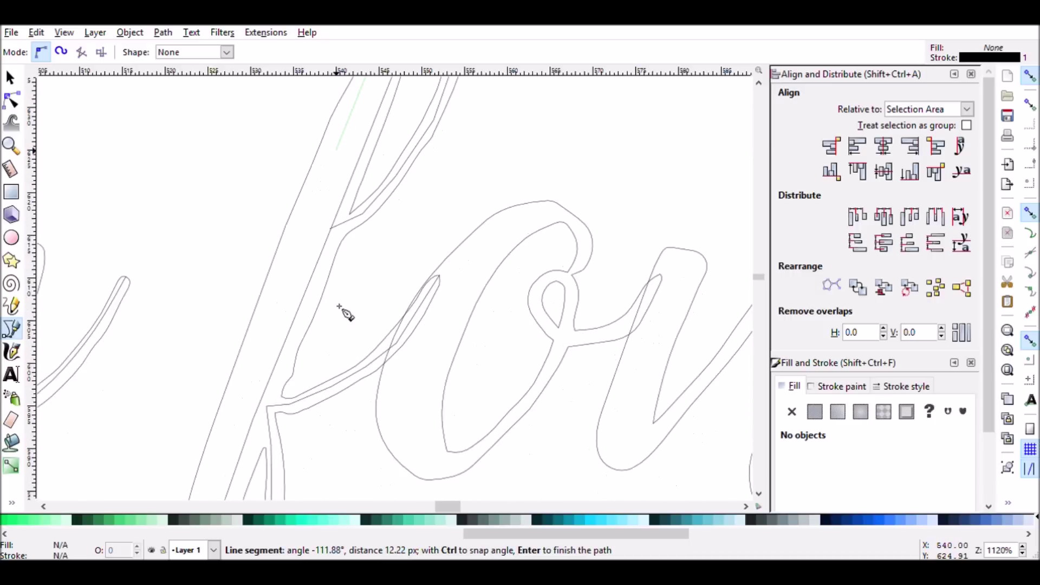
scroll(214, 476, down, 8)
click(213, 476)
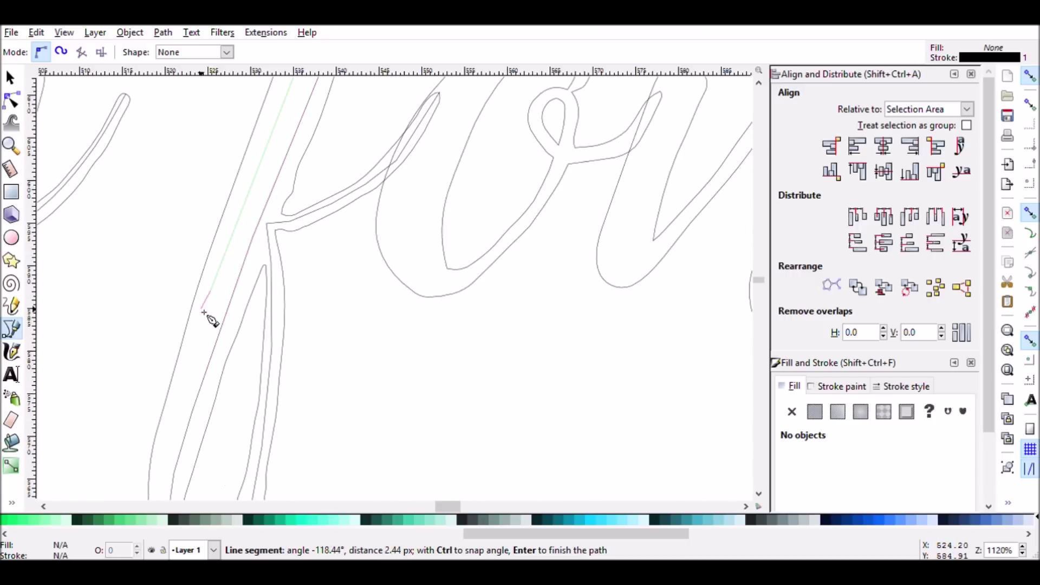
scroll(190, 376, down, 7)
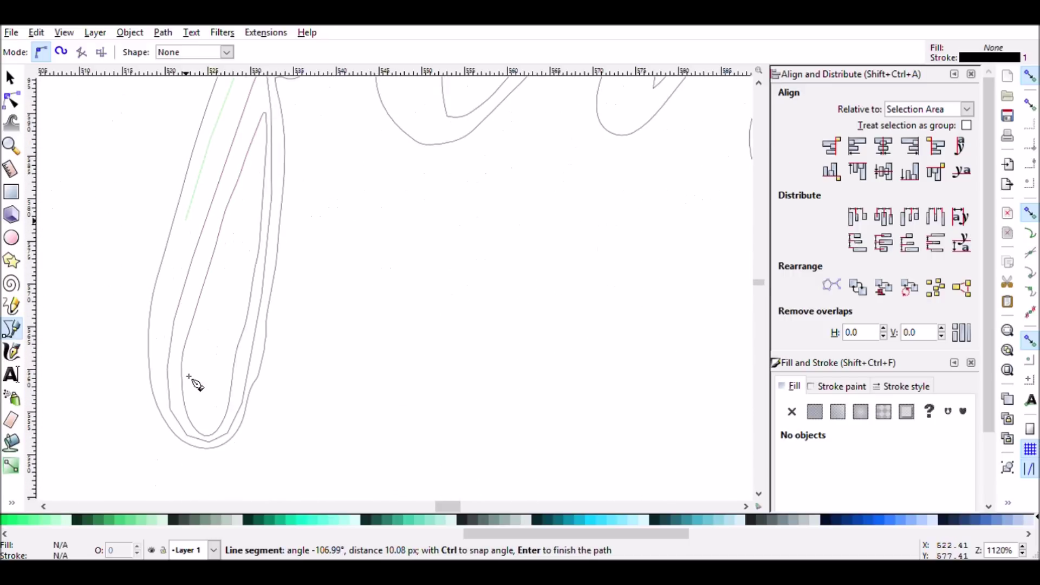
click(163, 314)
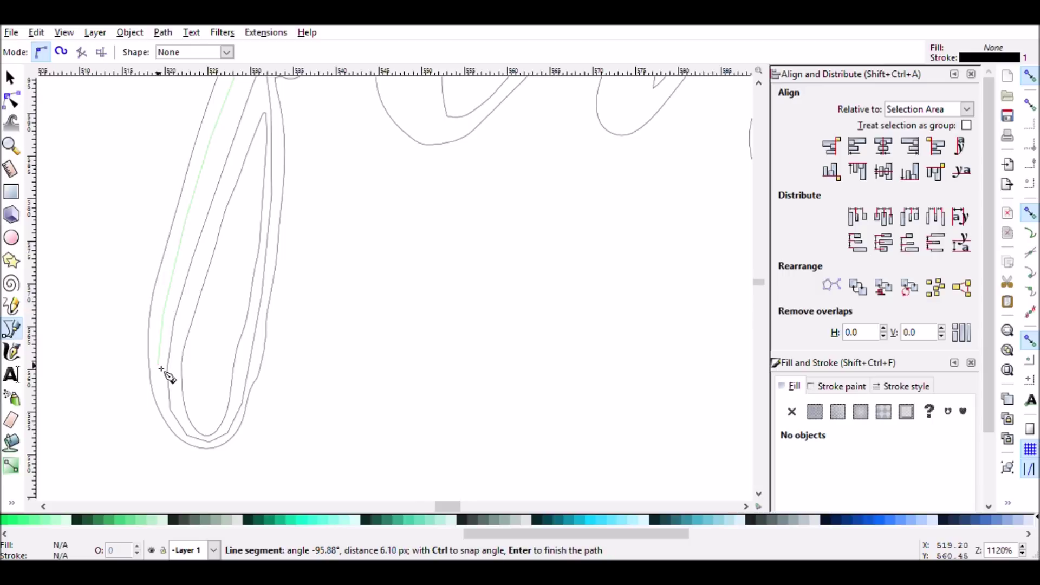
click(167, 409)
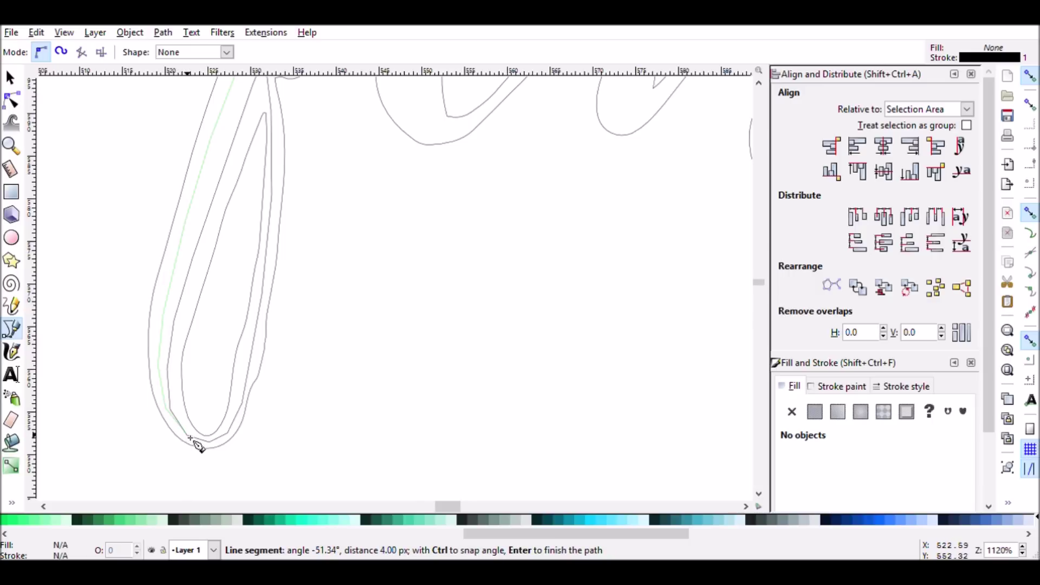
double_click(189, 436)
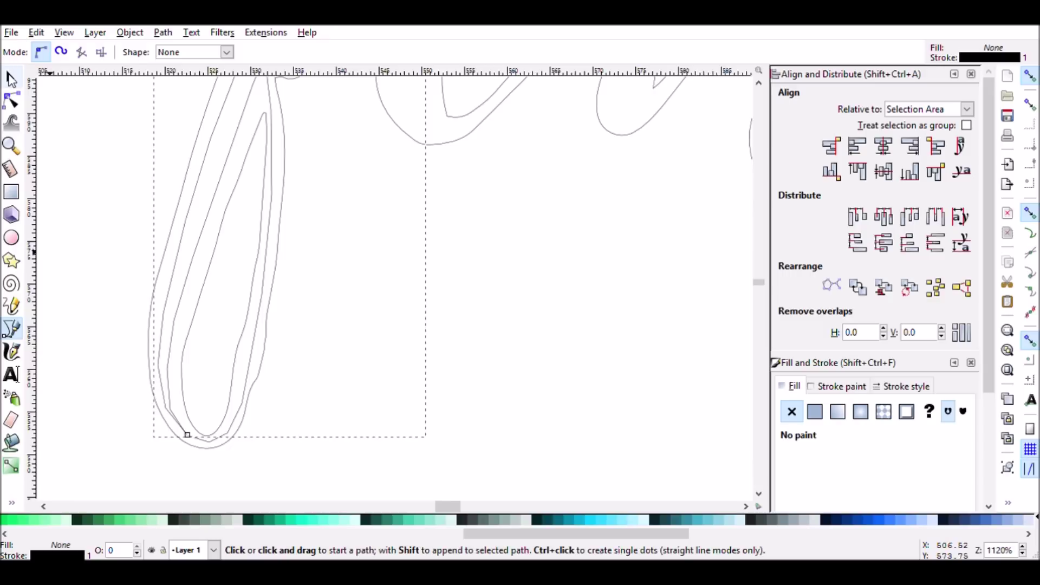
Select both traced lines of the f in "font" and combine them into one path
click(10, 77)
shift+click(238, 149)
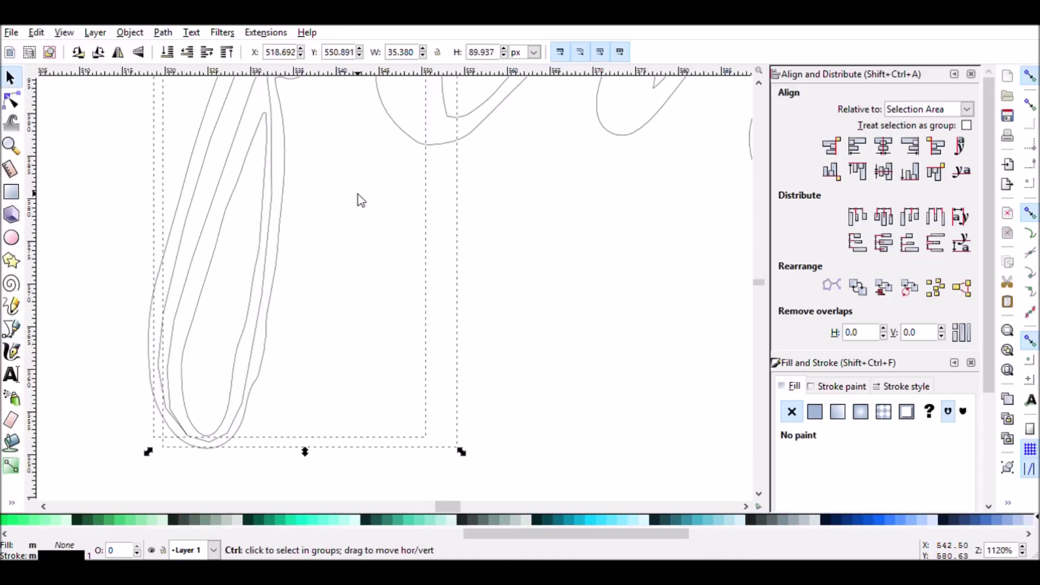
scroll(358, 194, down, 2)
scroll(358, 193, up, 4)
scroll(358, 194, up, 3)
scroll(358, 194, down, 1)
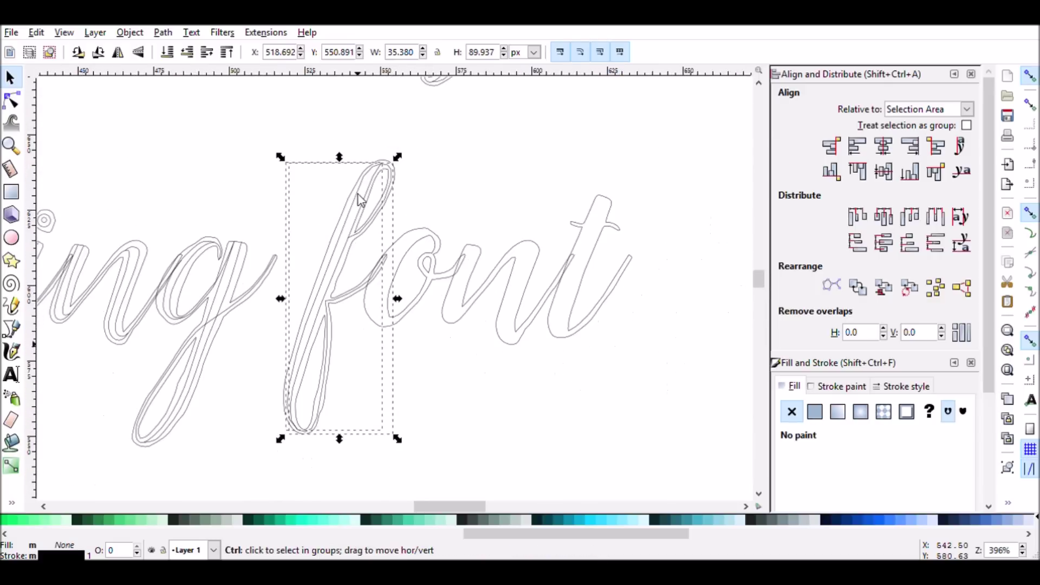
key(ctrl+k)
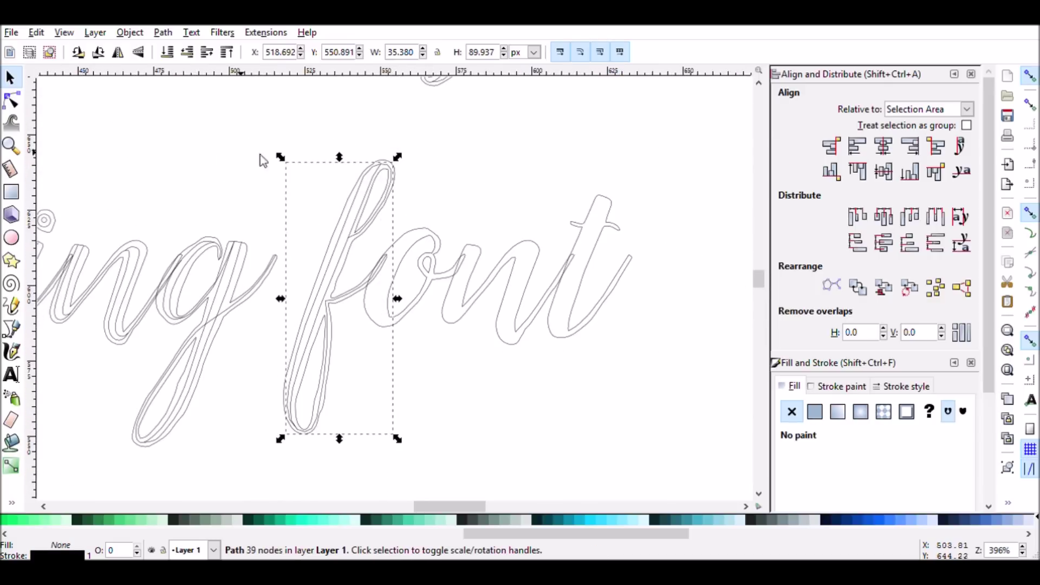
Make all nodes of the combined f path auto-smooth
double_click(345, 250)
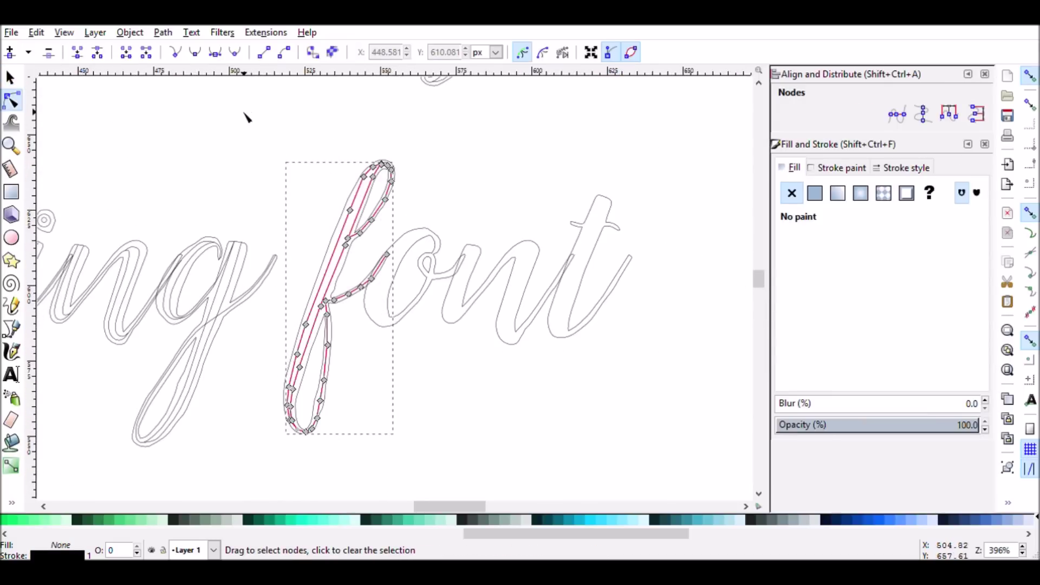
drag(244, 113, 330, 466)
click(235, 52)
click(284, 104)
Adjust the nodes around the f's top loop and upper stem so the line follows the outline evenly
scroll(331, 171, up, 3)
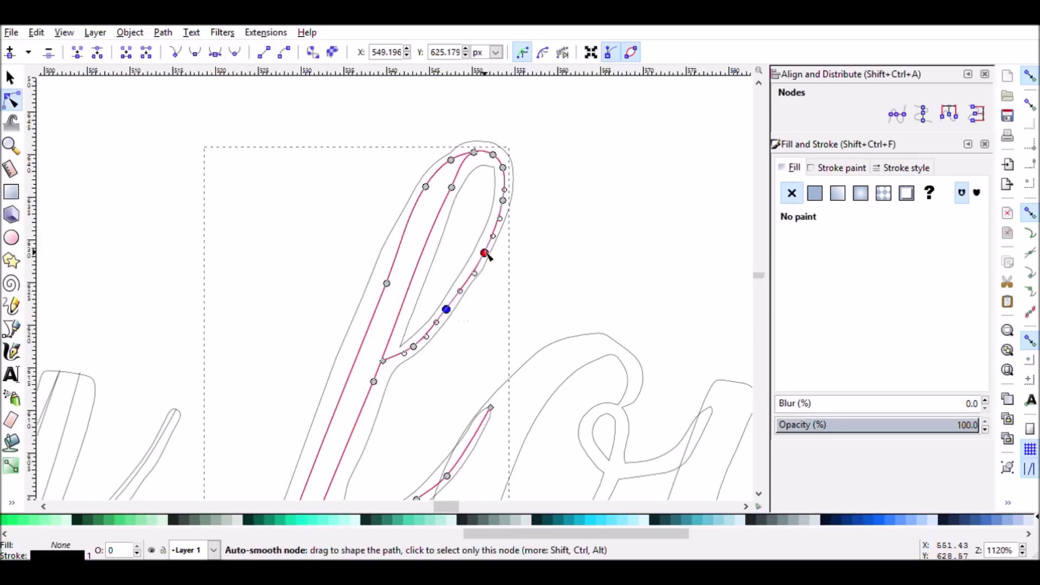
click(484, 253)
drag(474, 153, 478, 157)
drag(426, 187, 433, 188)
scroll(401, 286, down, 1)
drag(413, 286, 397, 296)
Adjust the f's nodes at the stem junction and around the bottom of the descender to fit the outline
scroll(379, 271, down, 5)
click(308, 170)
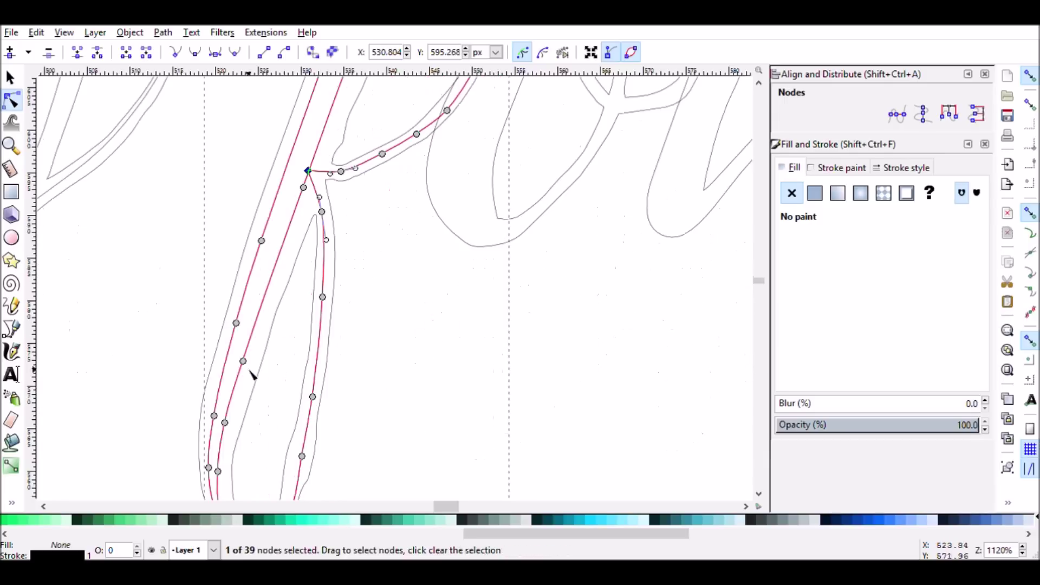
scroll(253, 375, down, 5)
click(236, 402)
click(302, 426)
scroll(302, 425, down, 4)
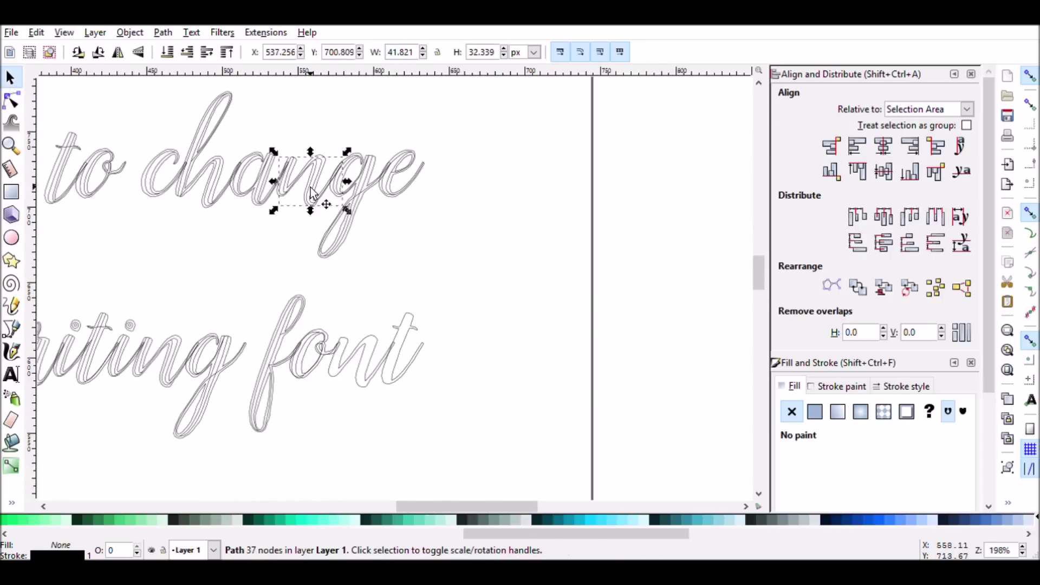
Place copies of the traced n from "change" and t from "to" inside the matching letters of "font"
drag(310, 189, 362, 368)
drag(68, 168, 404, 348)
scroll(348, 360, up, 3)
click(395, 349)
Extend the end of the n's exit stroke in "font" to meet the stem of the t
double_click(212, 295)
scroll(227, 293, up, 3)
scroll(379, 292, right, 5)
click(441, 335)
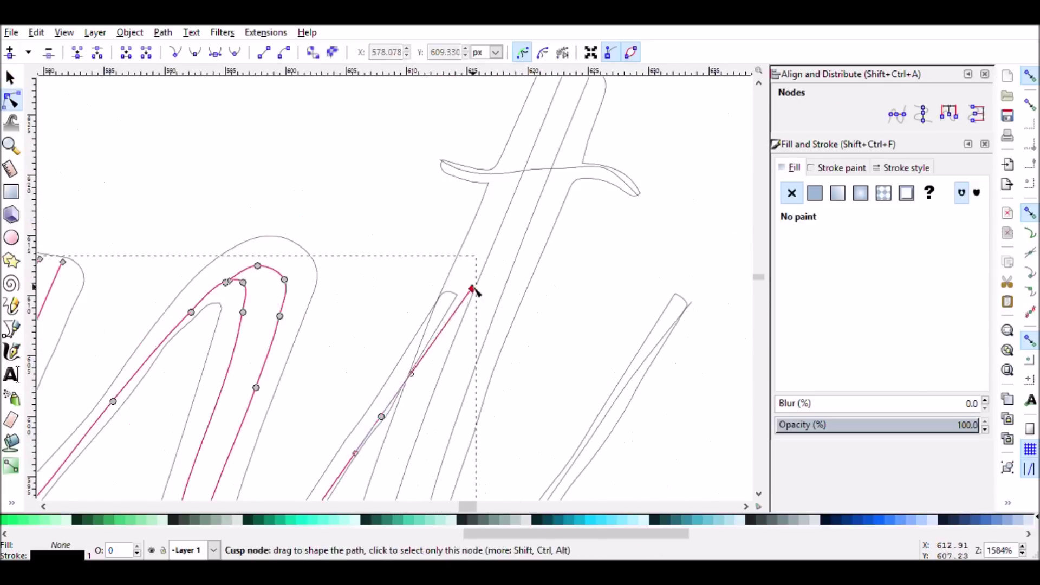
scroll(473, 290, down, 8)
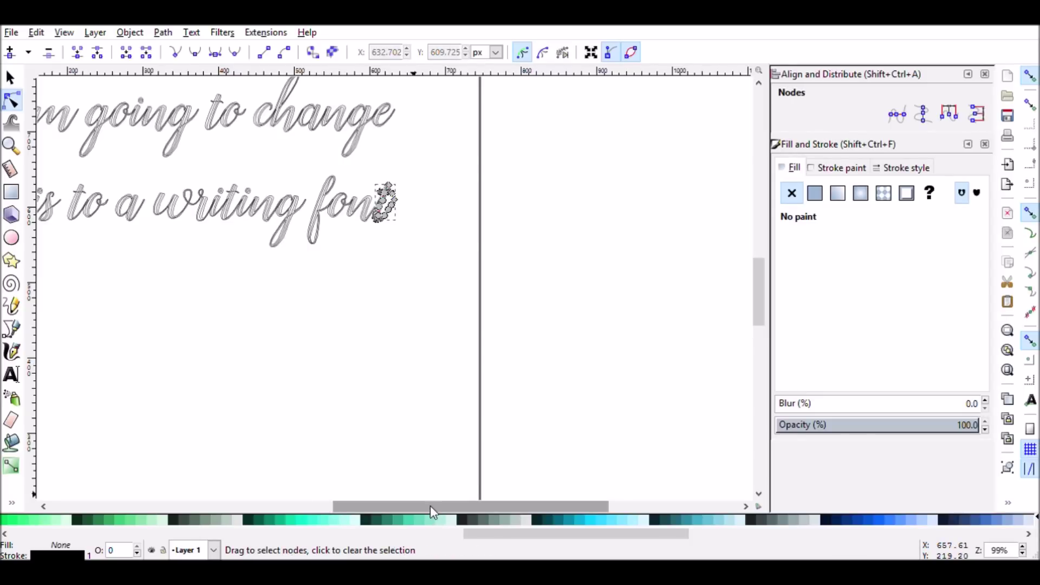
drag(430, 507, 375, 505)
scroll(375, 478, up, 8)
Select the group of original letter outlines and delete it, keeping only the traced lines
click(10, 77)
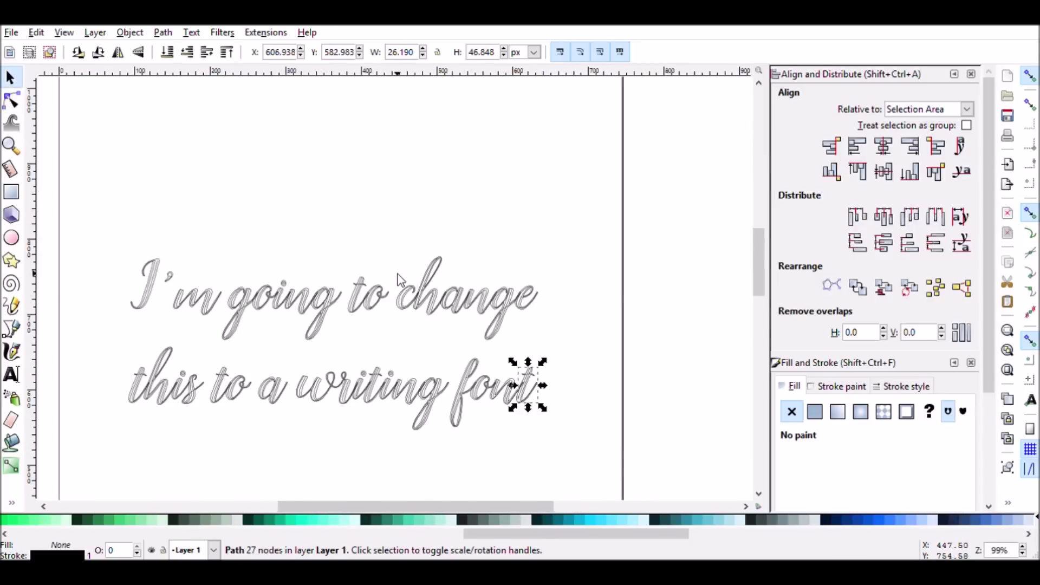
scroll(397, 274, up, 1)
click(563, 333)
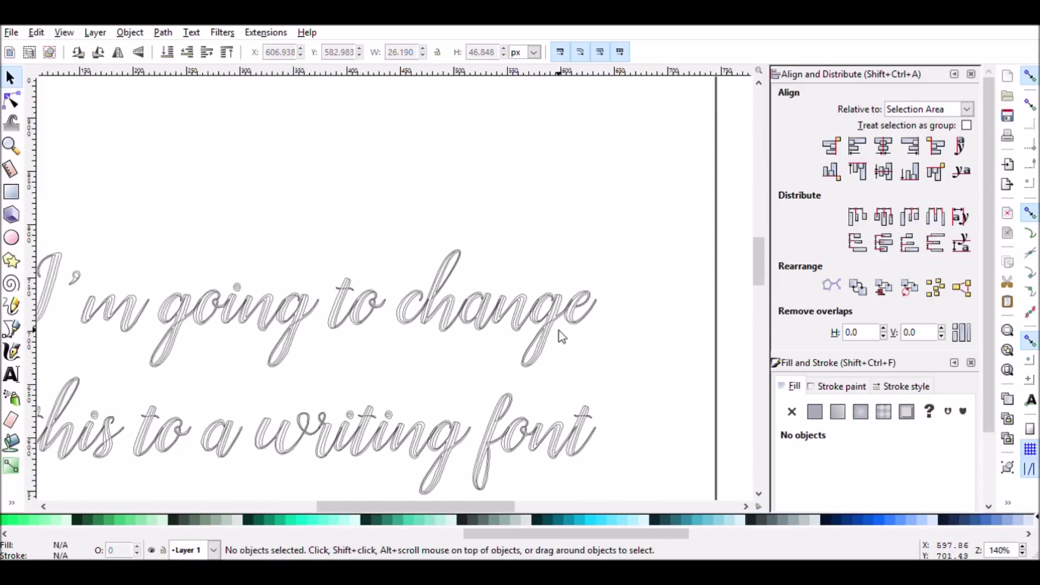
click(558, 333)
click(589, 325)
scroll(589, 325, up, 4)
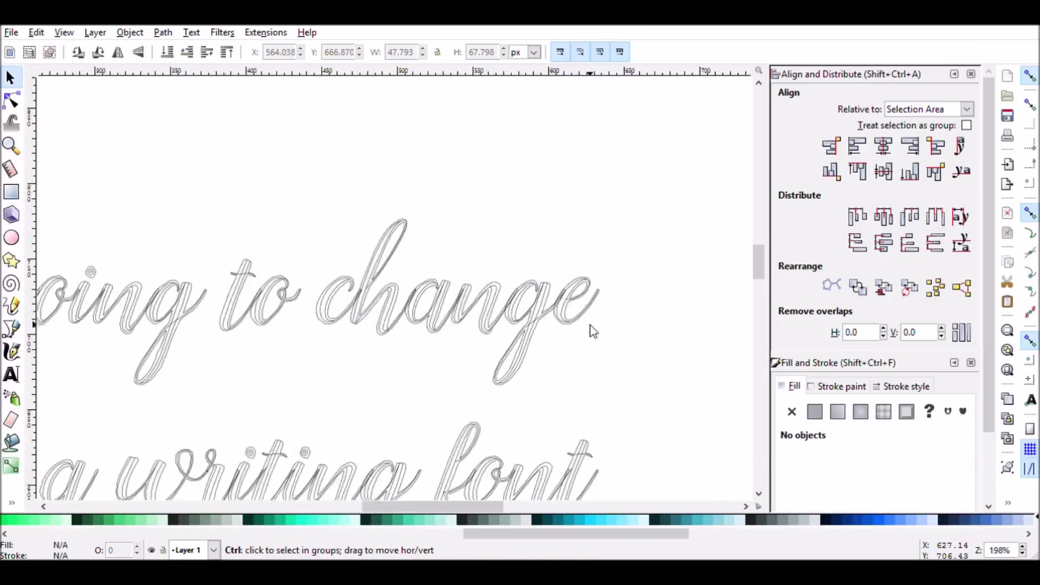
click(549, 321)
scroll(561, 295, down, 3)
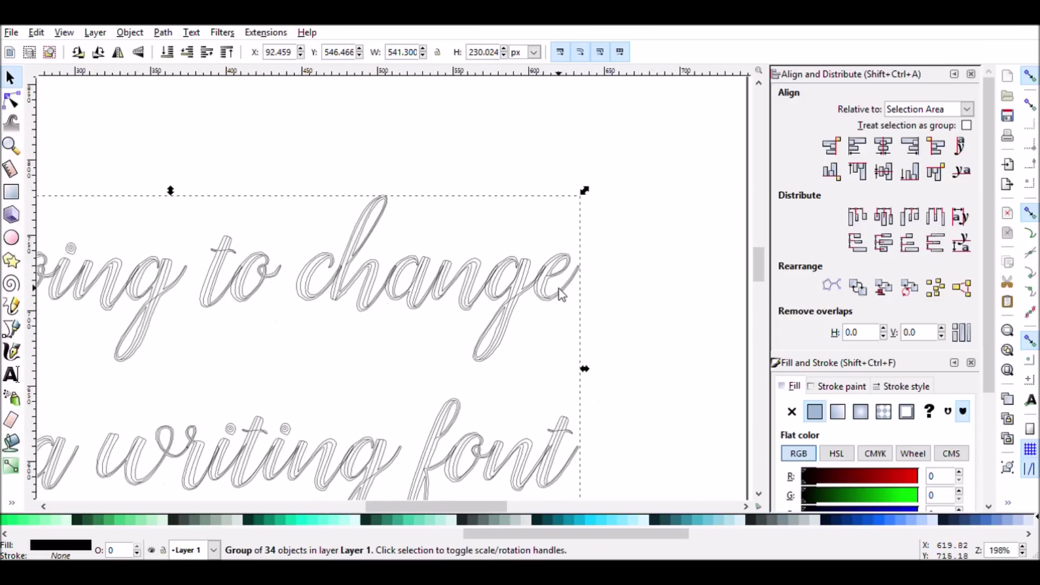
scroll(447, 352, down, 3)
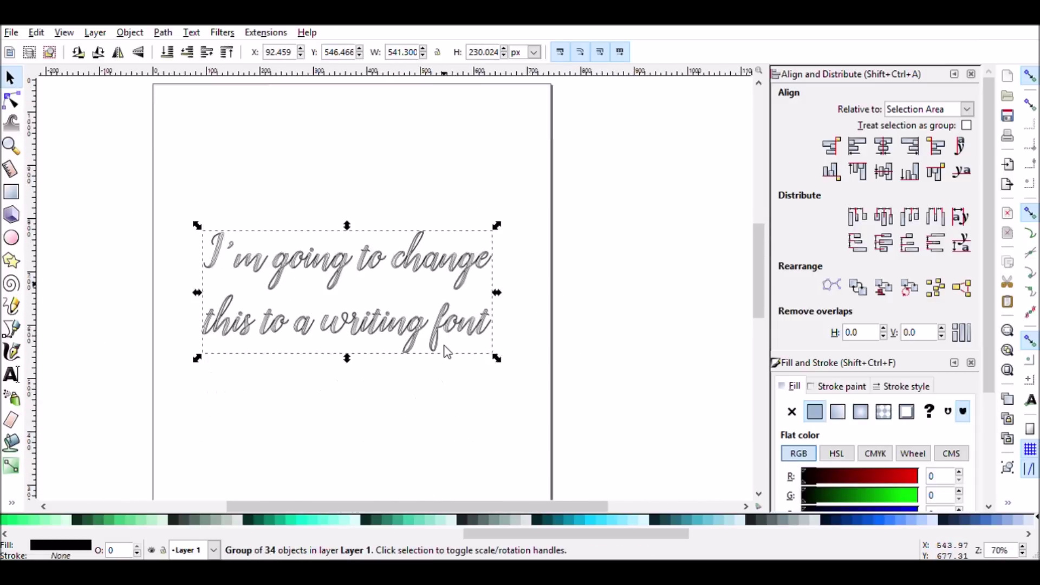
scroll(447, 352, down, 4)
click(447, 352)
key(Delete)
scroll(281, 247, up, 3)
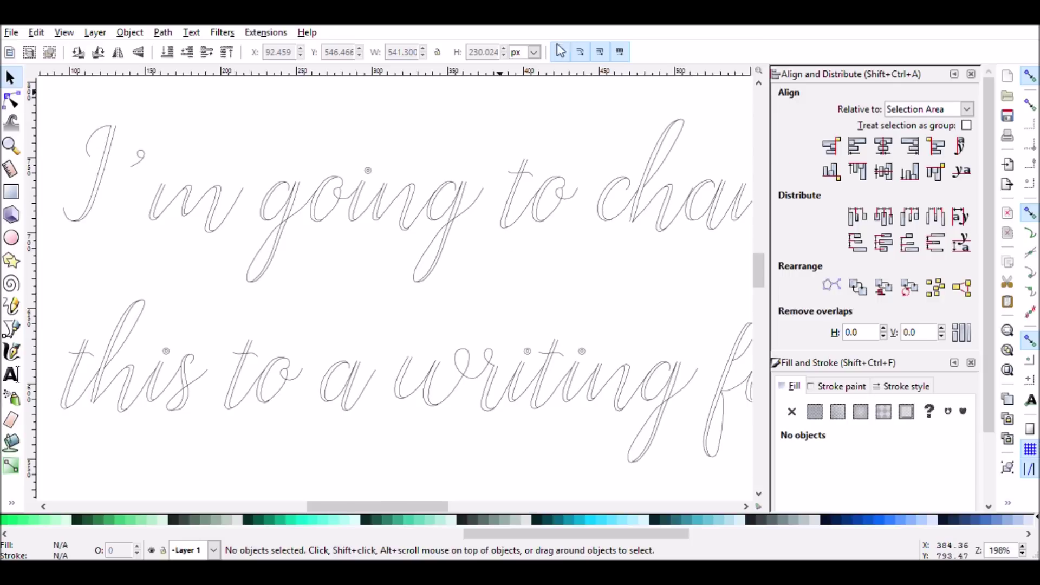
Change the display mode from outline to normal
ctrl+scroll(562, 325, down, 2)
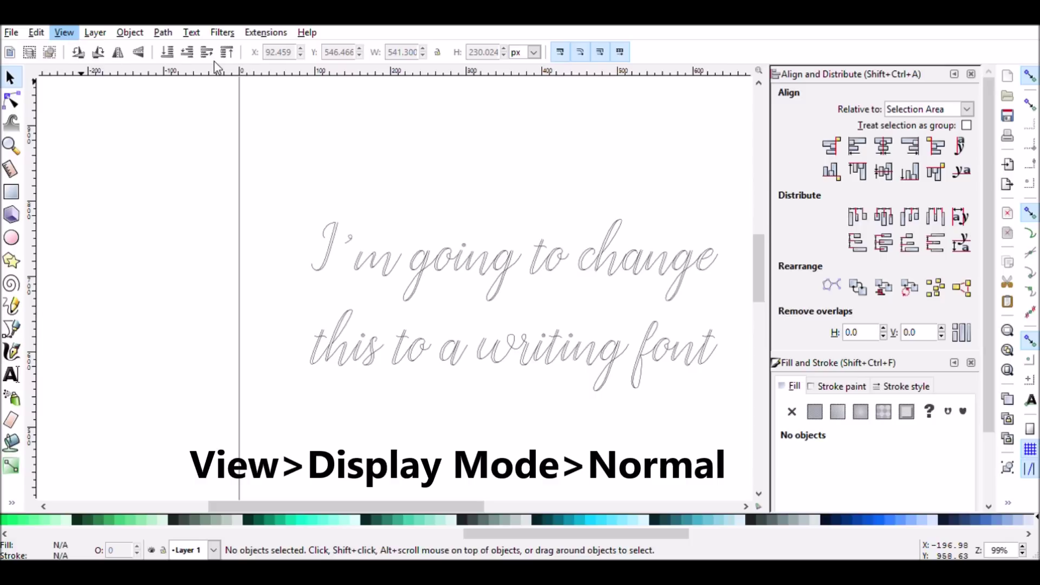
click(293, 77)
drag(369, 503, 408, 499)
scroll(458, 389, up, 1)
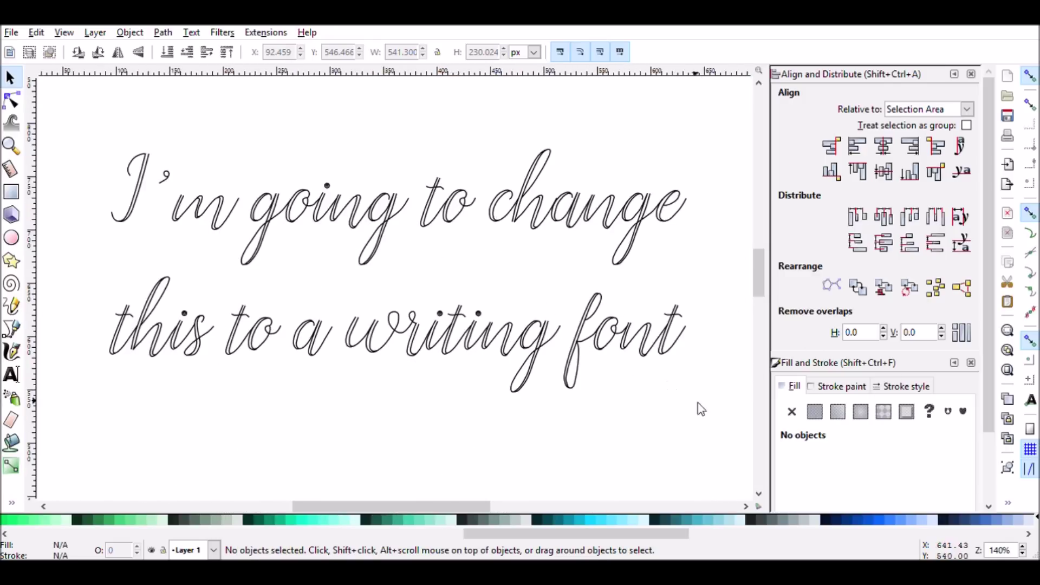
Select all the traced letters, close the alignment settings, and set their stroke width to 3 px
drag(753, 428, 108, 148)
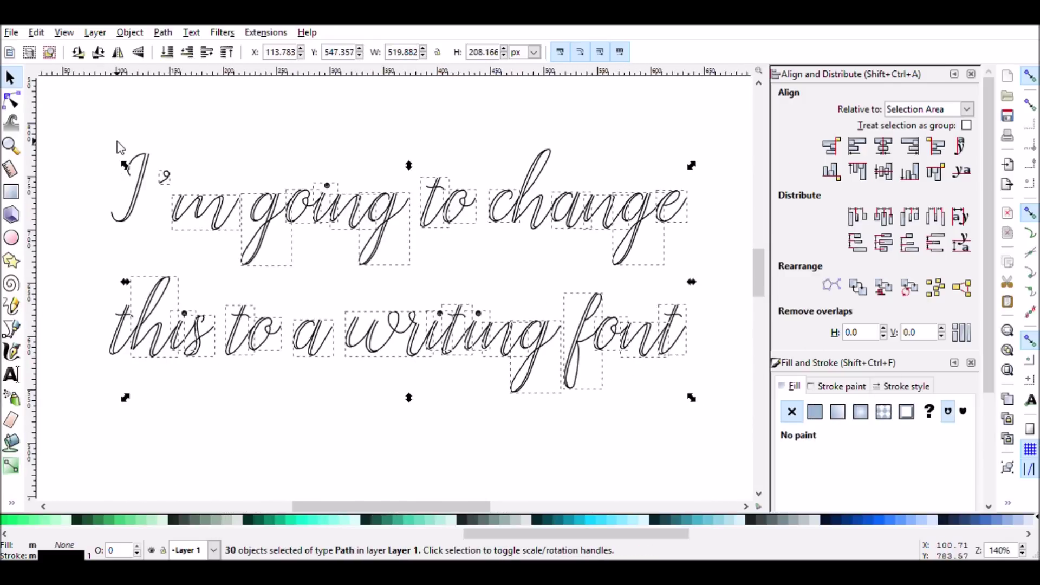
click(970, 74)
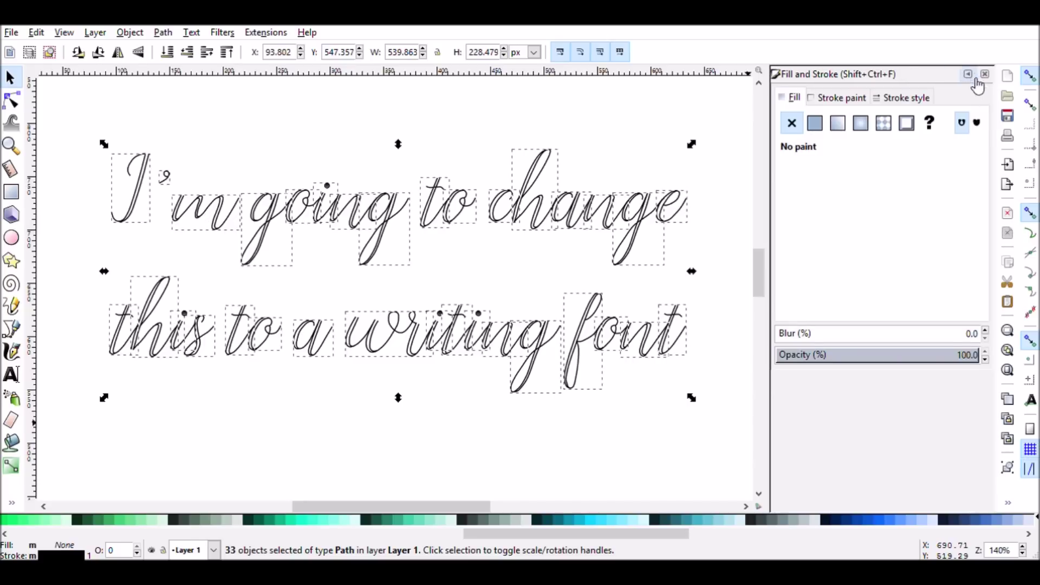
click(851, 100)
click(889, 101)
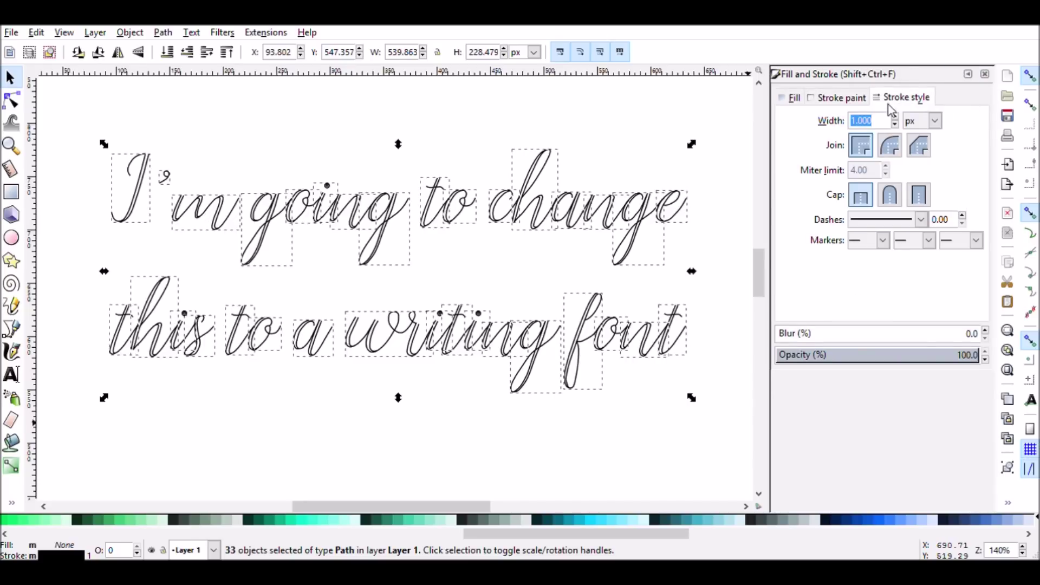
scroll(898, 117, up, 20)
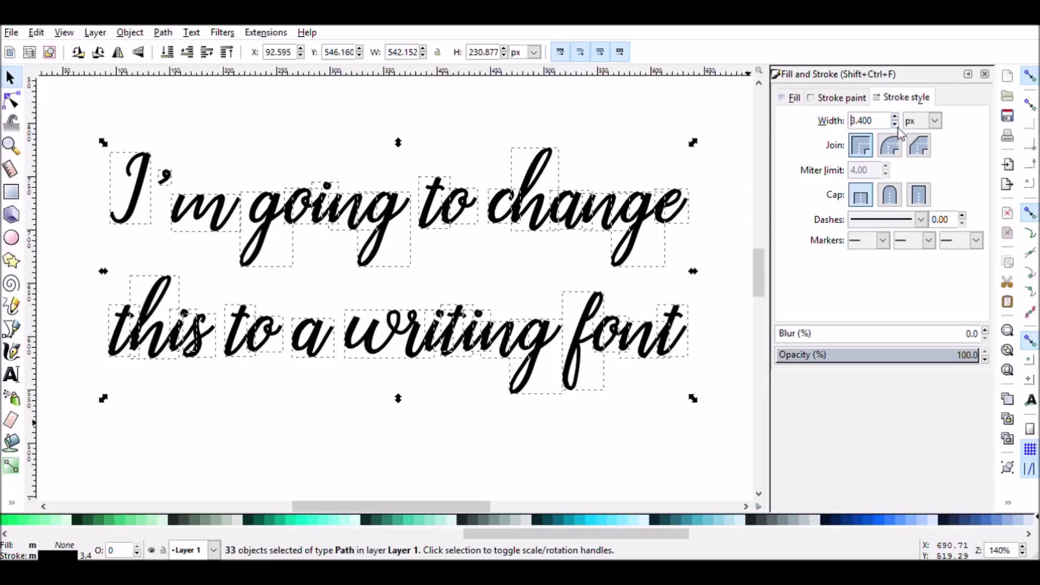
scroll(895, 130, down, 4)
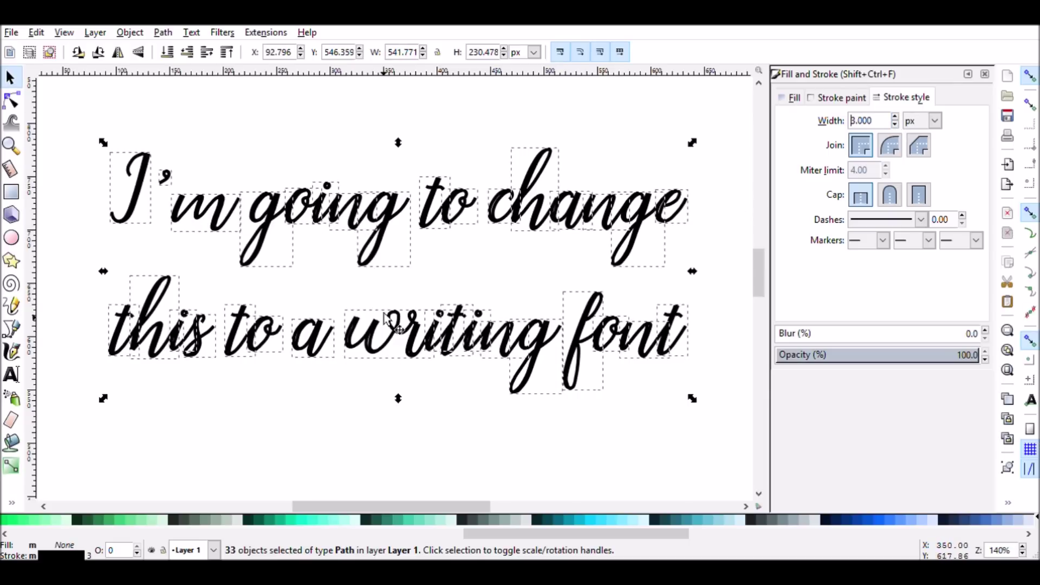
click(378, 418)
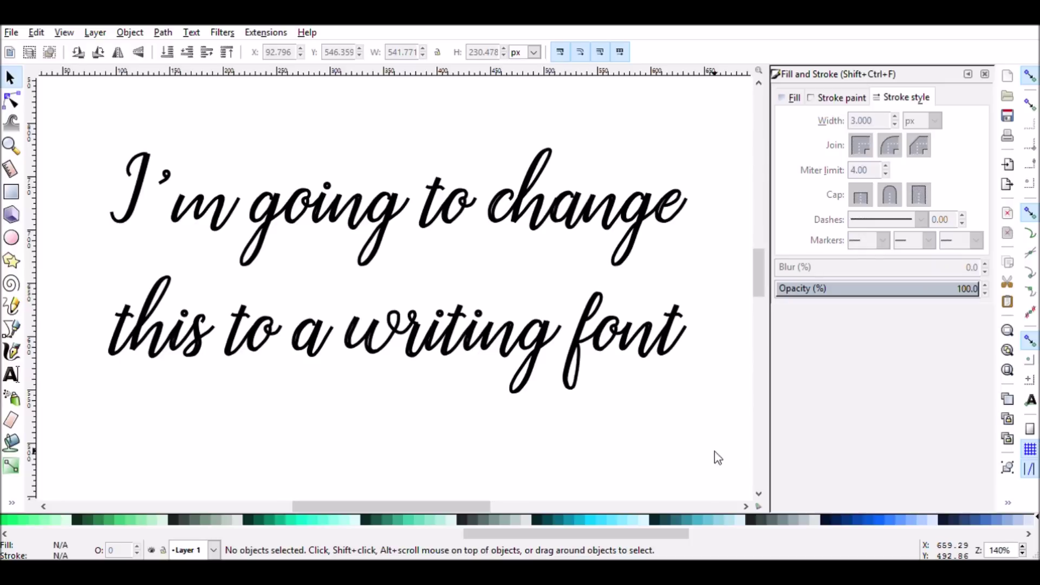
Select all the traced letters again and set their stroke width to 1 px
mouse_move(714, 451)
mouse_down()
mouse_move(371, 301)
mouse_move(97, 135)
mouse_up()
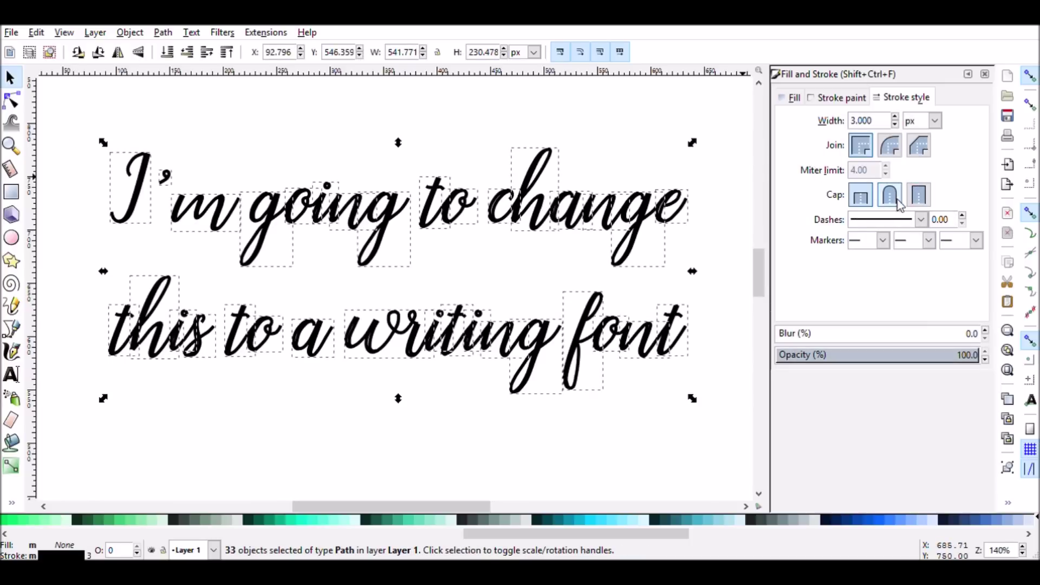
click(895, 124)
click(894, 124)
click(894, 124)
click(895, 124)
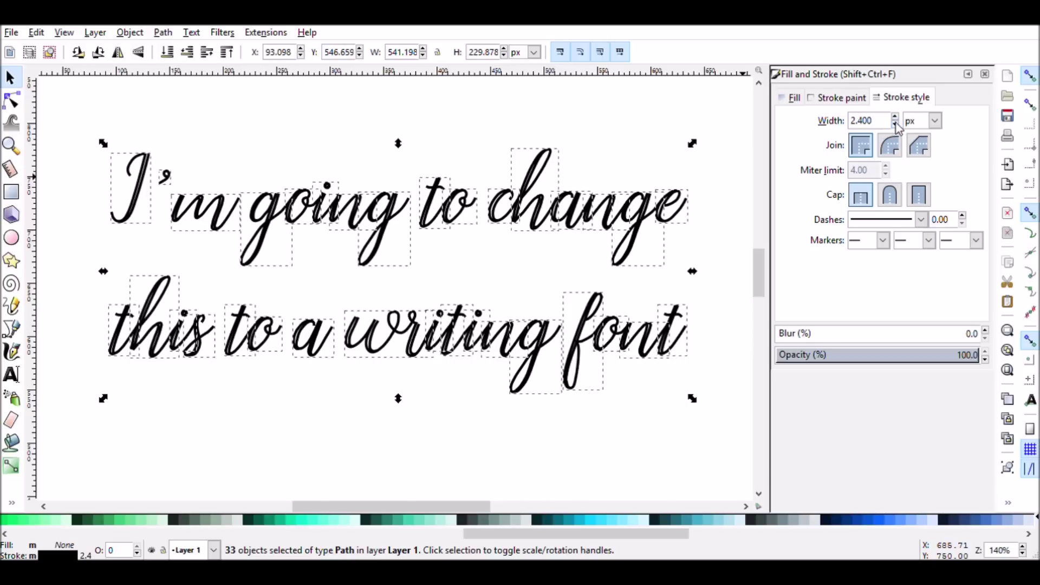
click(895, 124)
click(895, 124)
click(895, 124)
click(894, 124)
drag(895, 124, 895, 124)
click(895, 117)
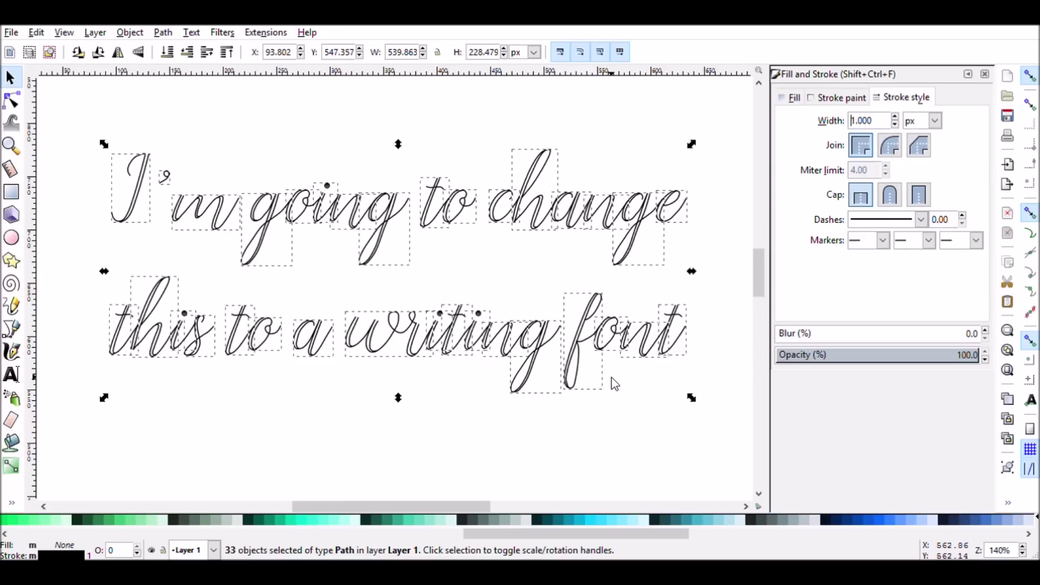
ctrl+scroll(612, 381, down, 2)
ctrl+scroll(614, 383, up, 1)
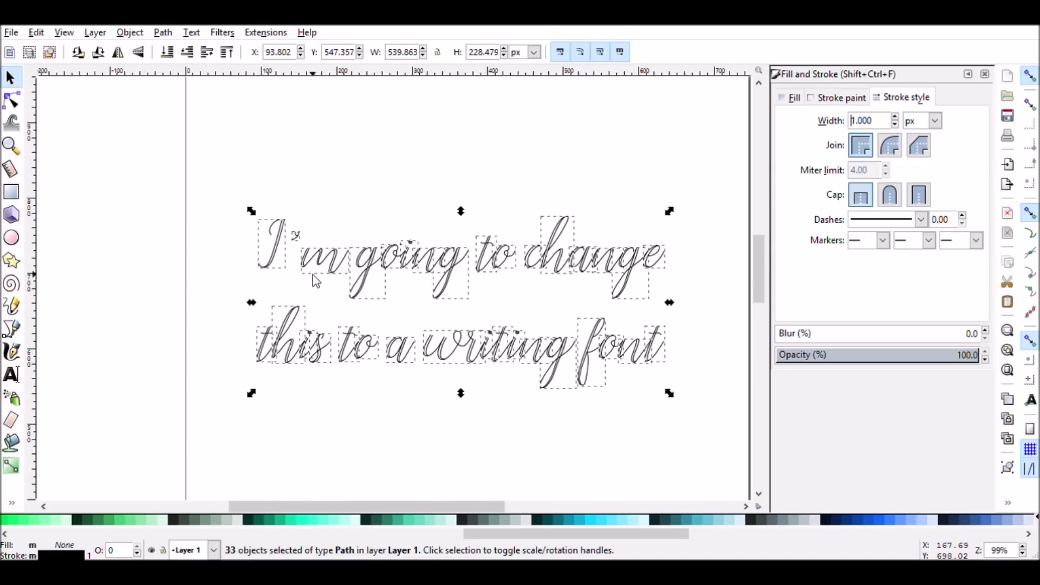
Combine all the traced letters into one single path and save the drawing
click(163, 32)
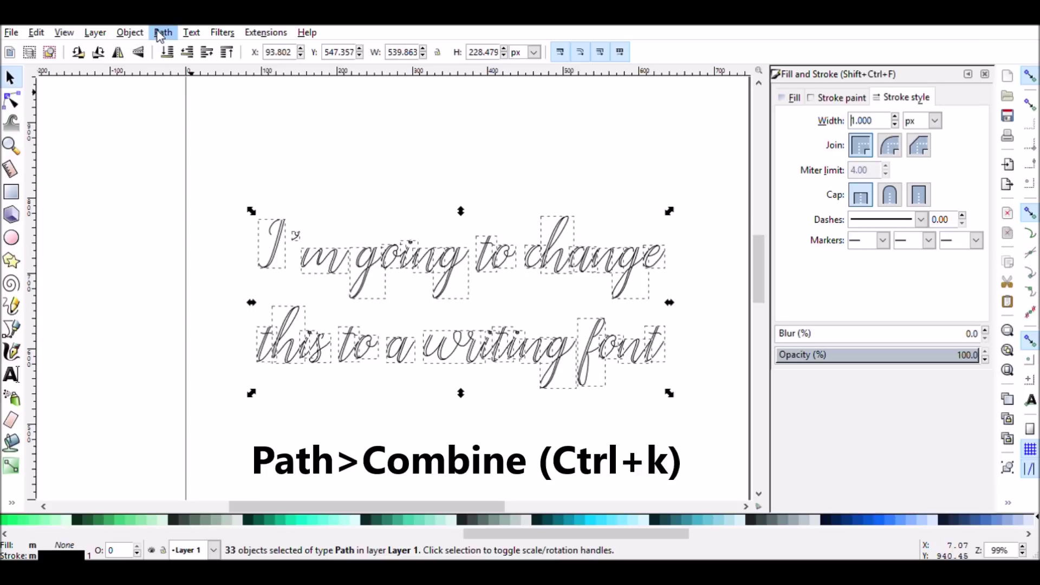
click(183, 231)
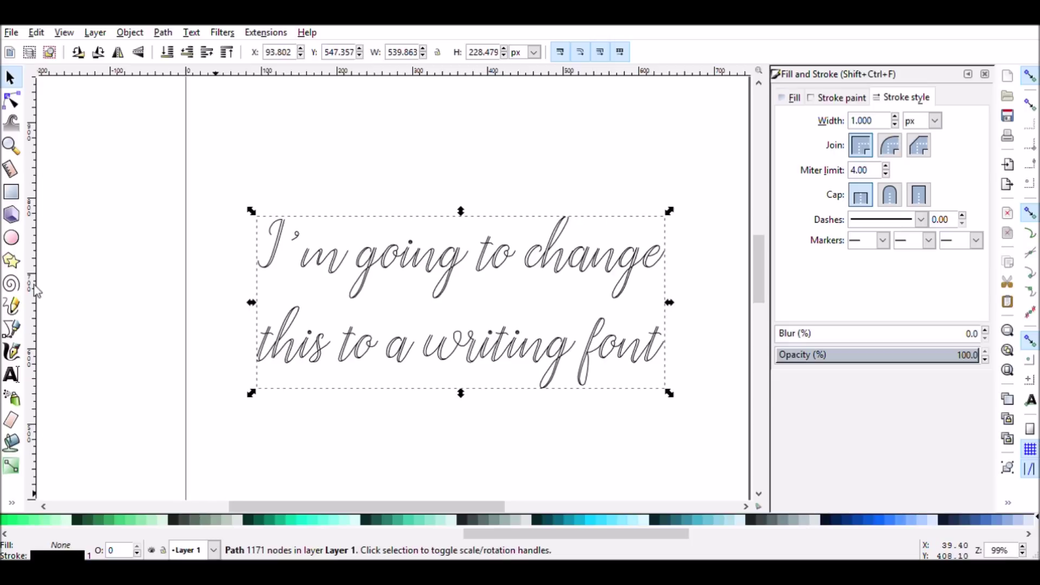
key(ctrl+s)
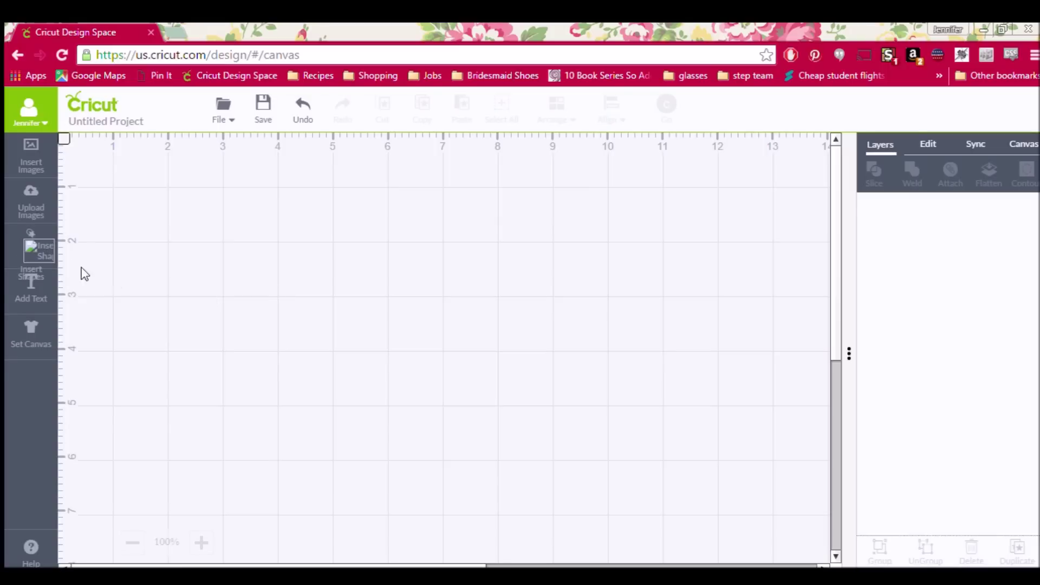
Switch to Cricut Design Space, upload the image file "writing test font video", save it, and insert it onto the canvas
click(30, 196)
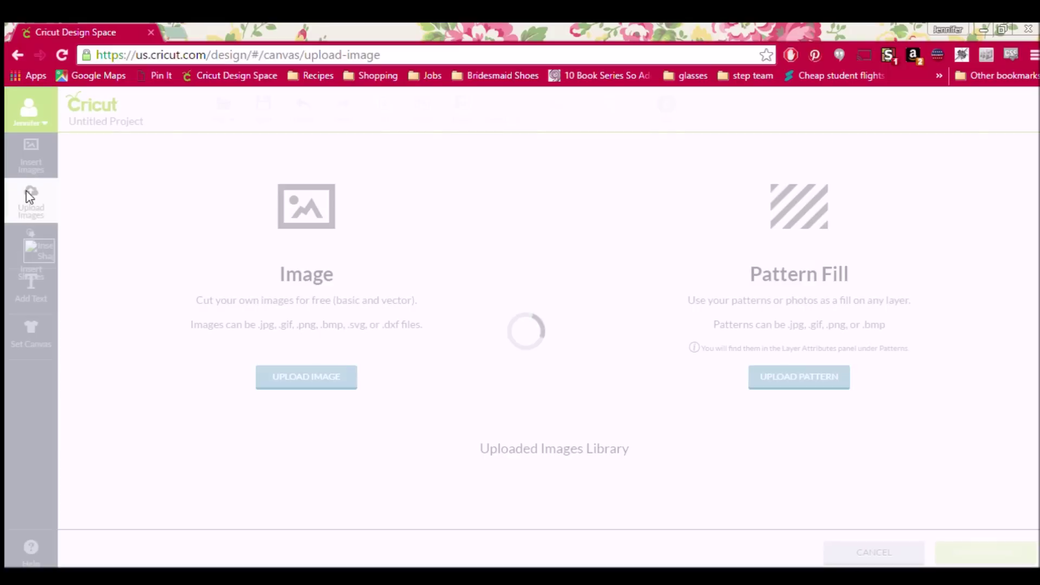
click(287, 373)
click(230, 263)
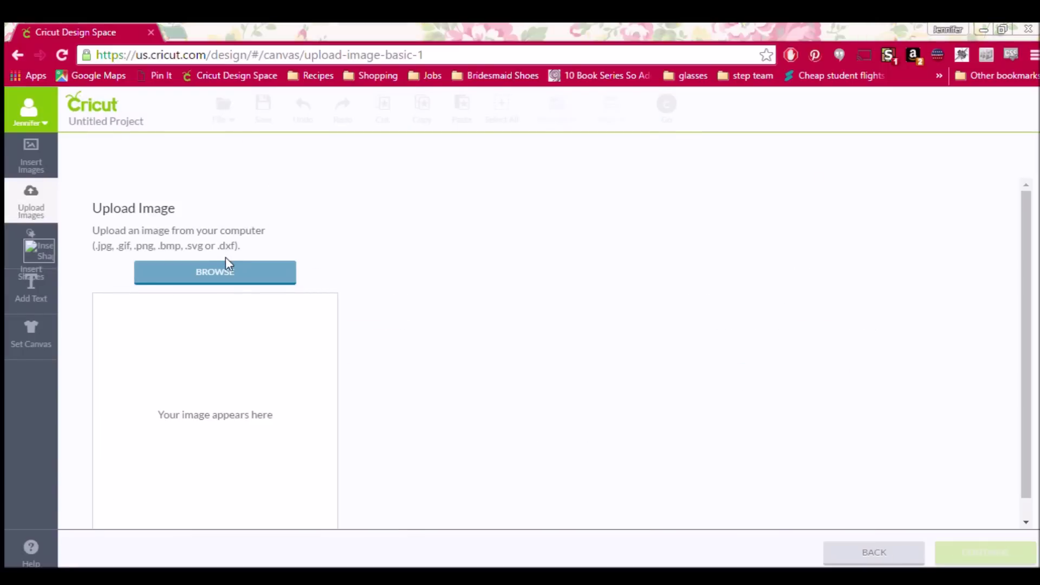
double_click(201, 127)
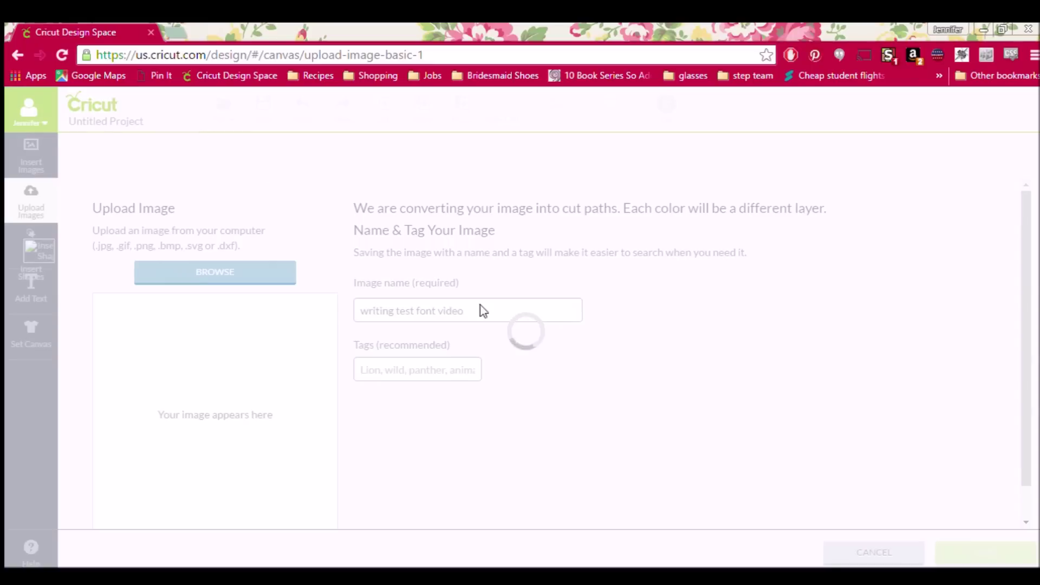
click(953, 552)
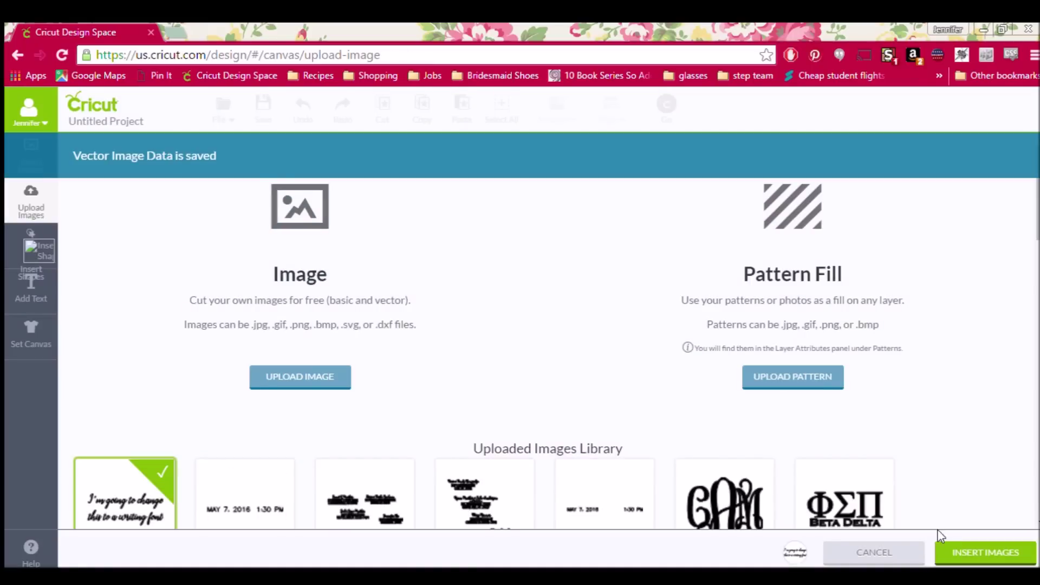
click(945, 554)
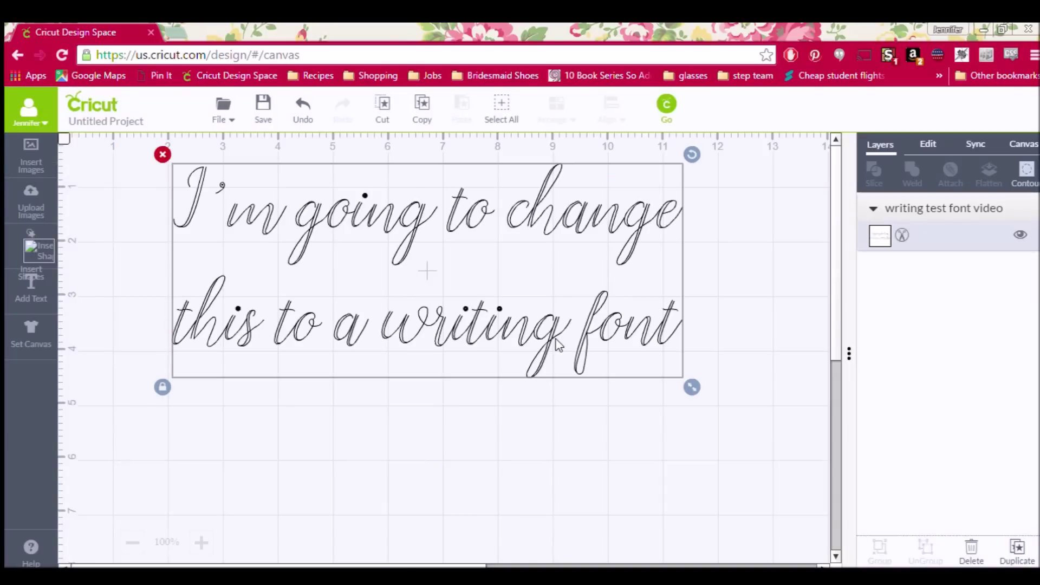
Shrink the inserted text image to about 7.77 by 3.28 in and reposition it closer to the canvas's upper-left corner
drag(474, 346, 494, 368)
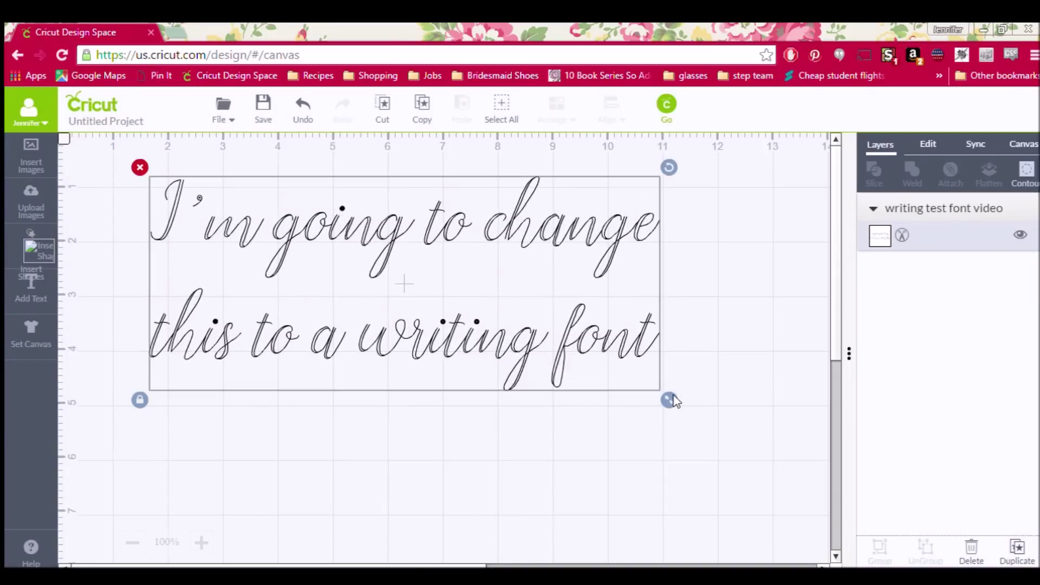
drag(669, 399, 615, 366)
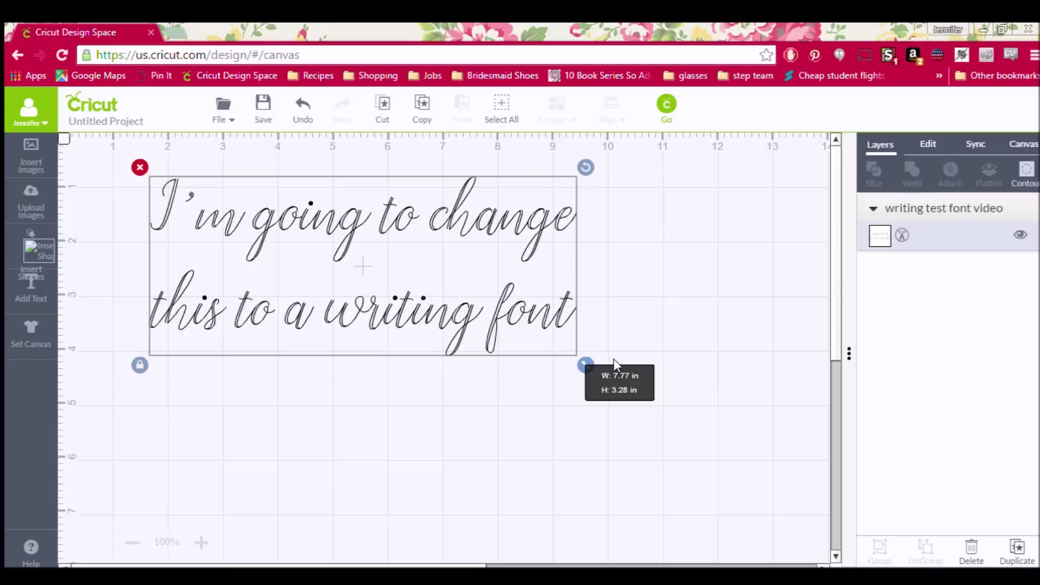
mouse_move(433, 283)
mouse_down()
mouse_move(350, 259)
mouse_move(332, 239)
mouse_move(418, 276)
mouse_up()
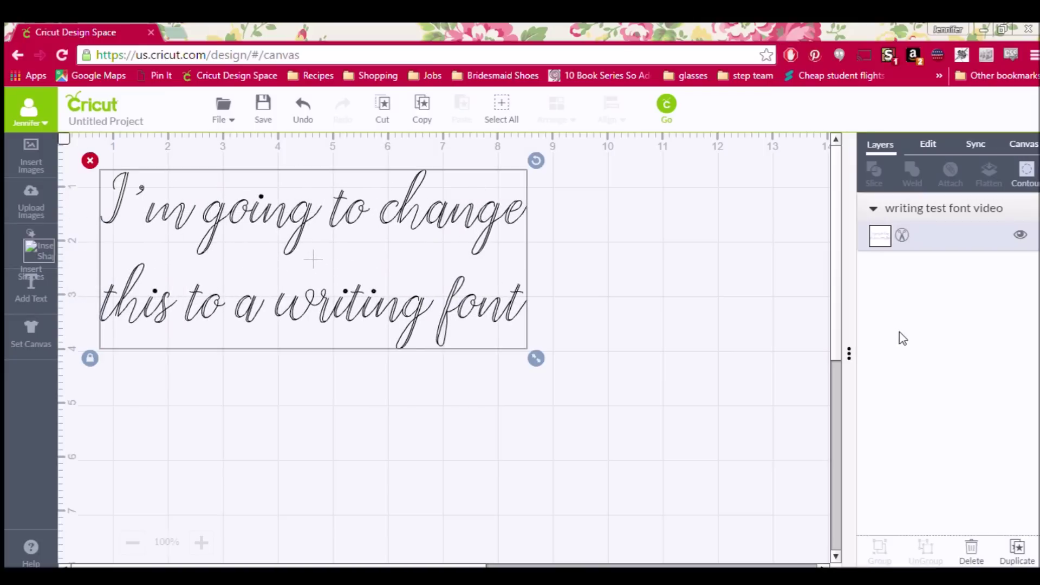
Change the text layer's line type from Cut to Write and move the text into the canvas's upper-left corner
click(904, 235)
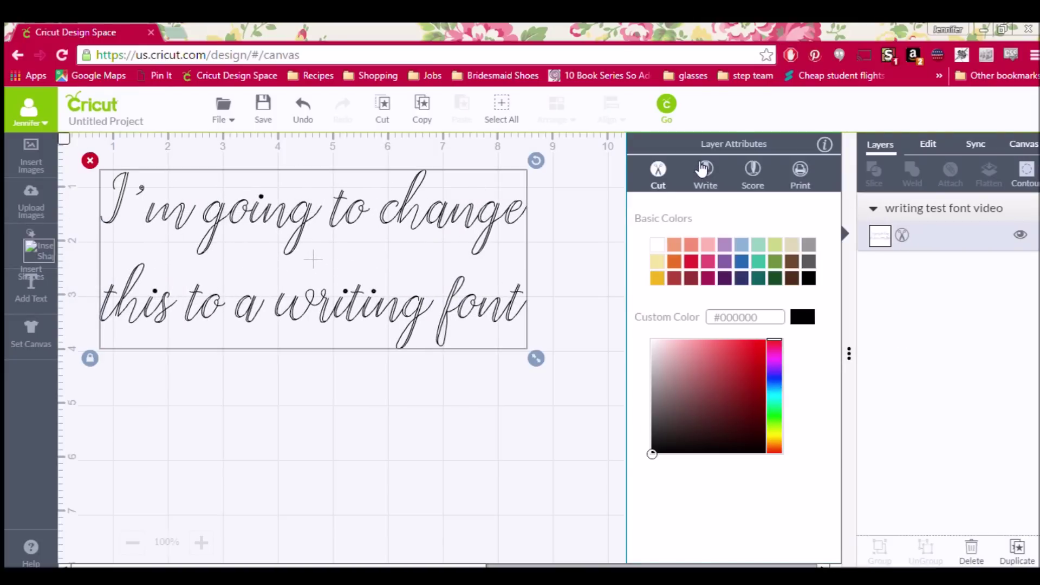
click(703, 169)
drag(464, 312, 443, 290)
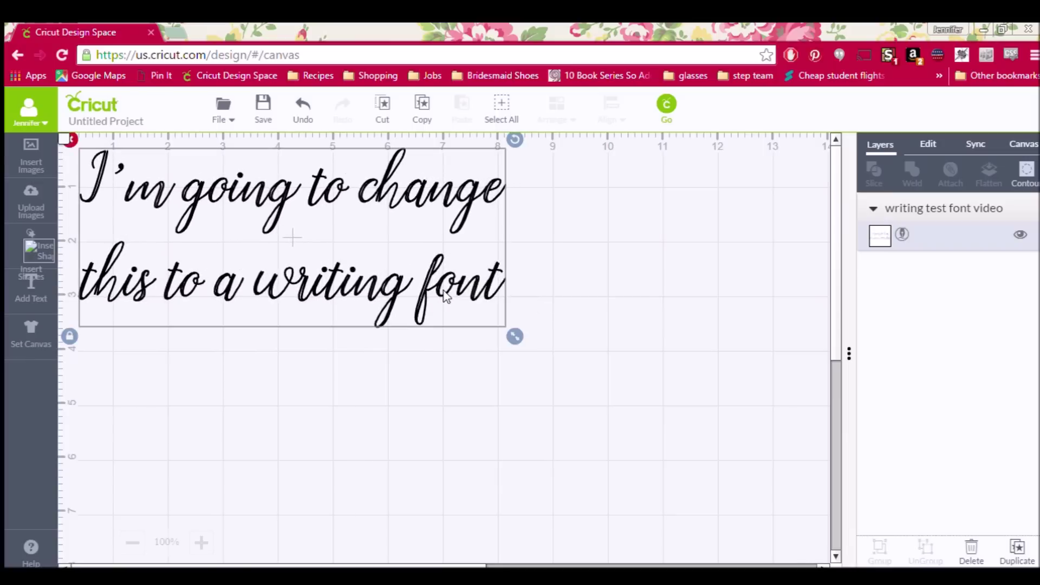
Duplicate the text with the copy placed below the original, and set the original's pen color to Gold, 0.8 Tip Glitter
click(1030, 557)
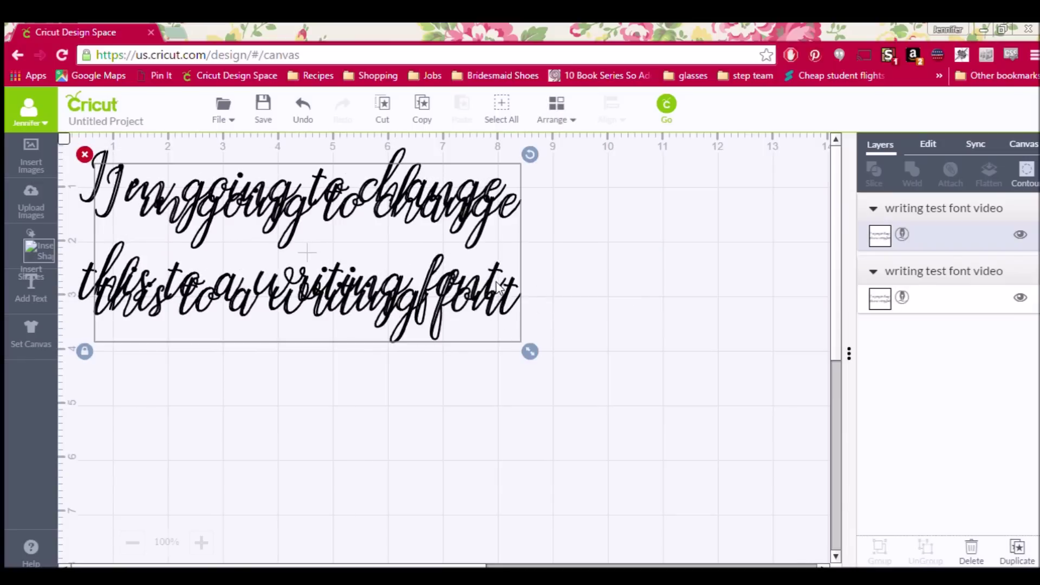
drag(496, 287, 471, 478)
click(902, 297)
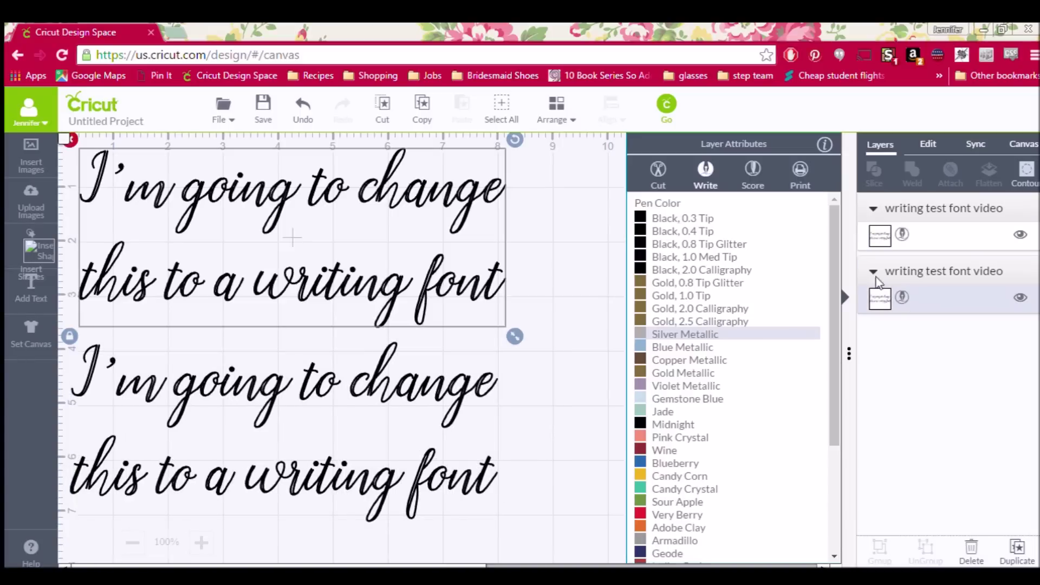
click(730, 280)
click(477, 356)
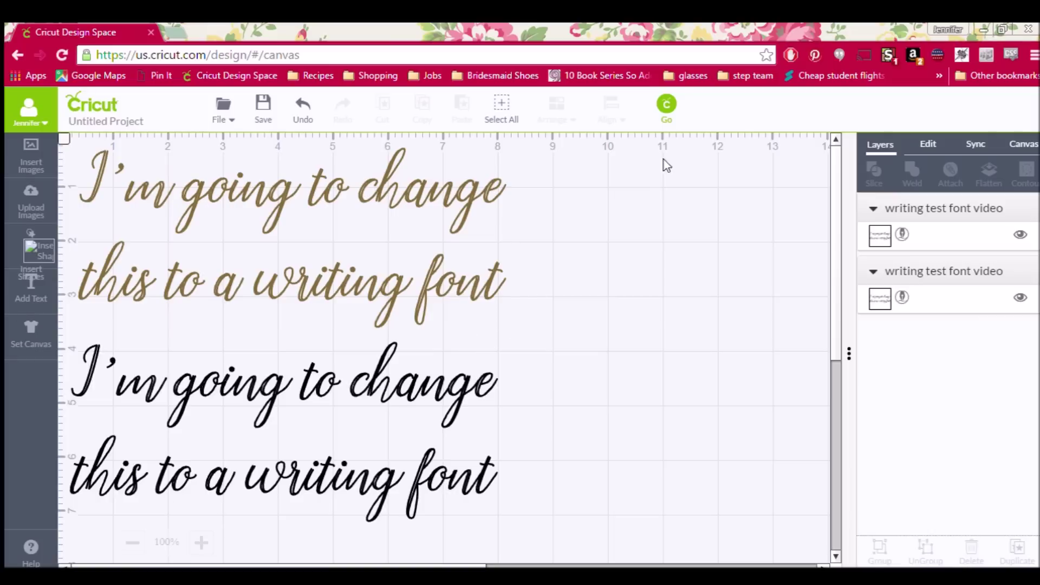
Send the project to the mat preview and continue to the machine writing stage with one copy on 12X12 material
click(668, 107)
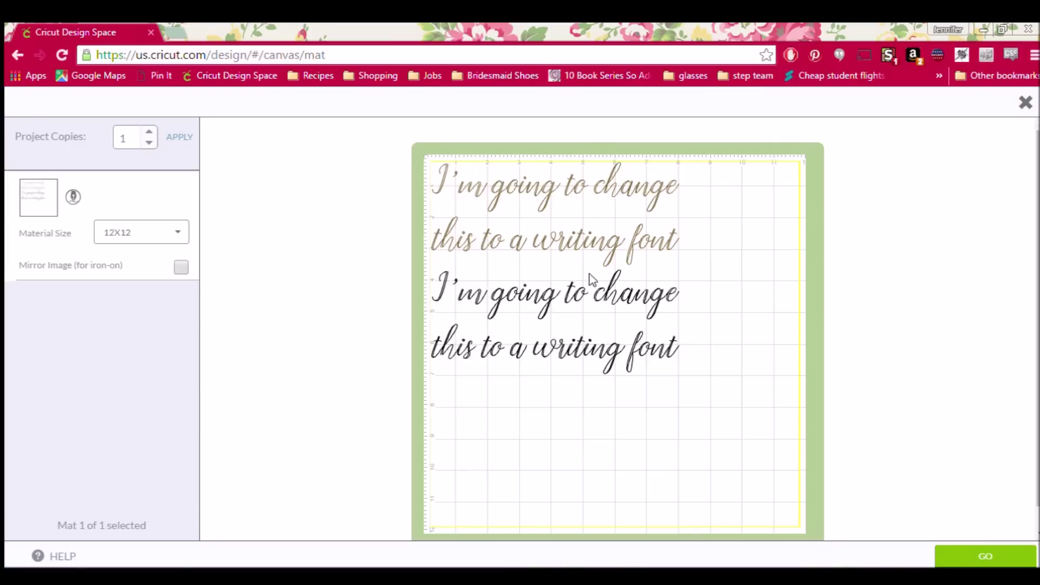
click(957, 556)
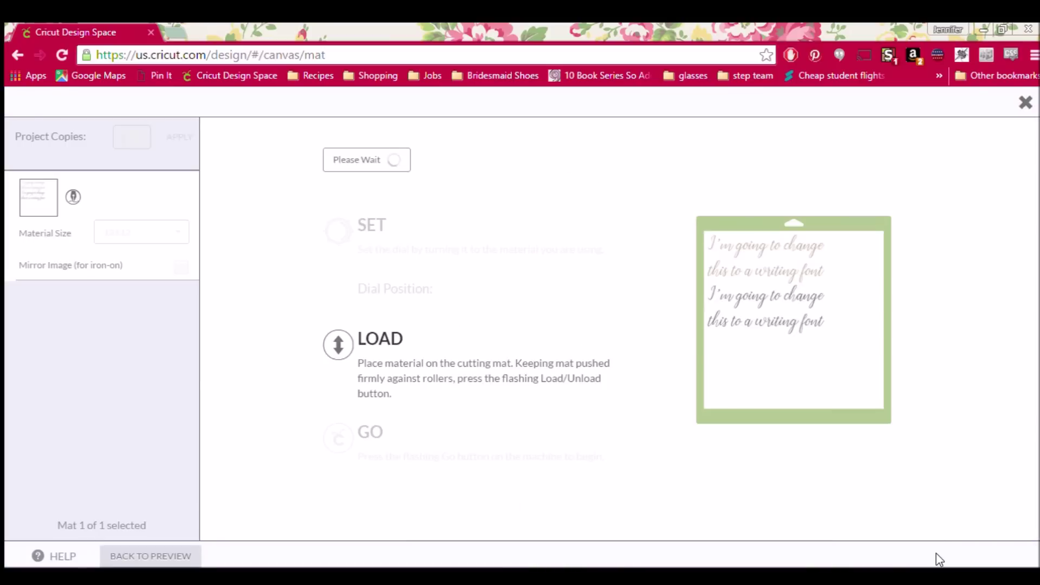